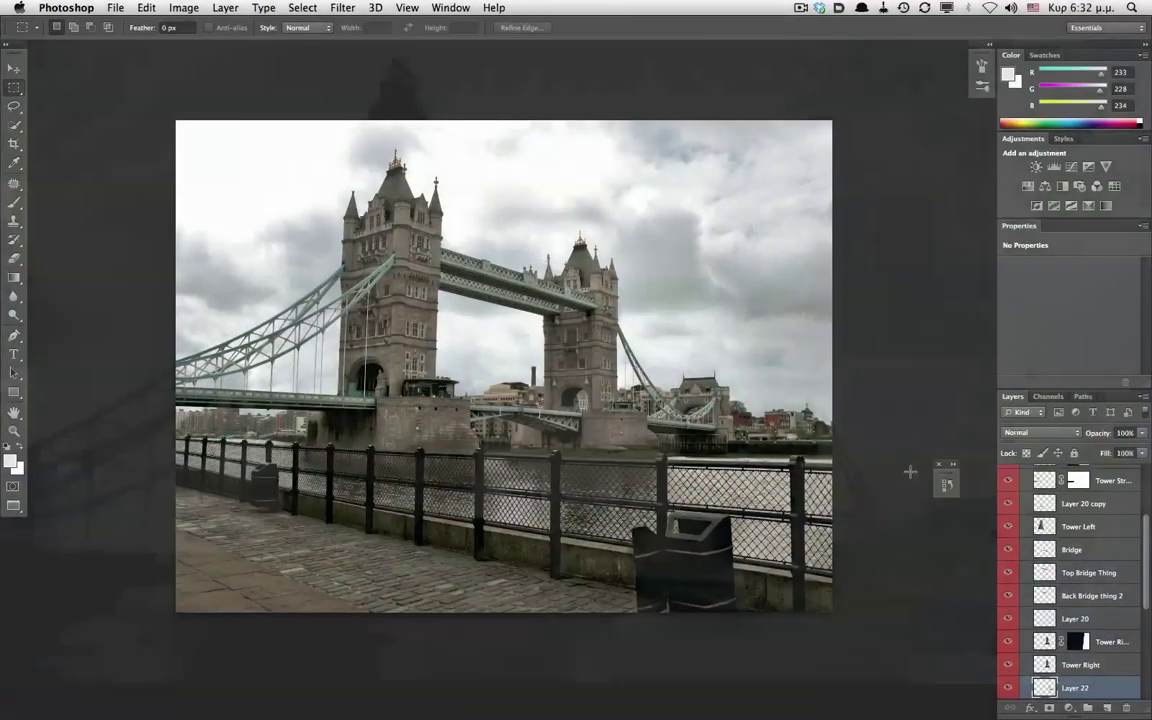
Hide the Can Right and Can Left layers and check the collapsed Kagkela group by toggling its visibility.
{"action": "left_click", "coordinate": [1024, 519]}
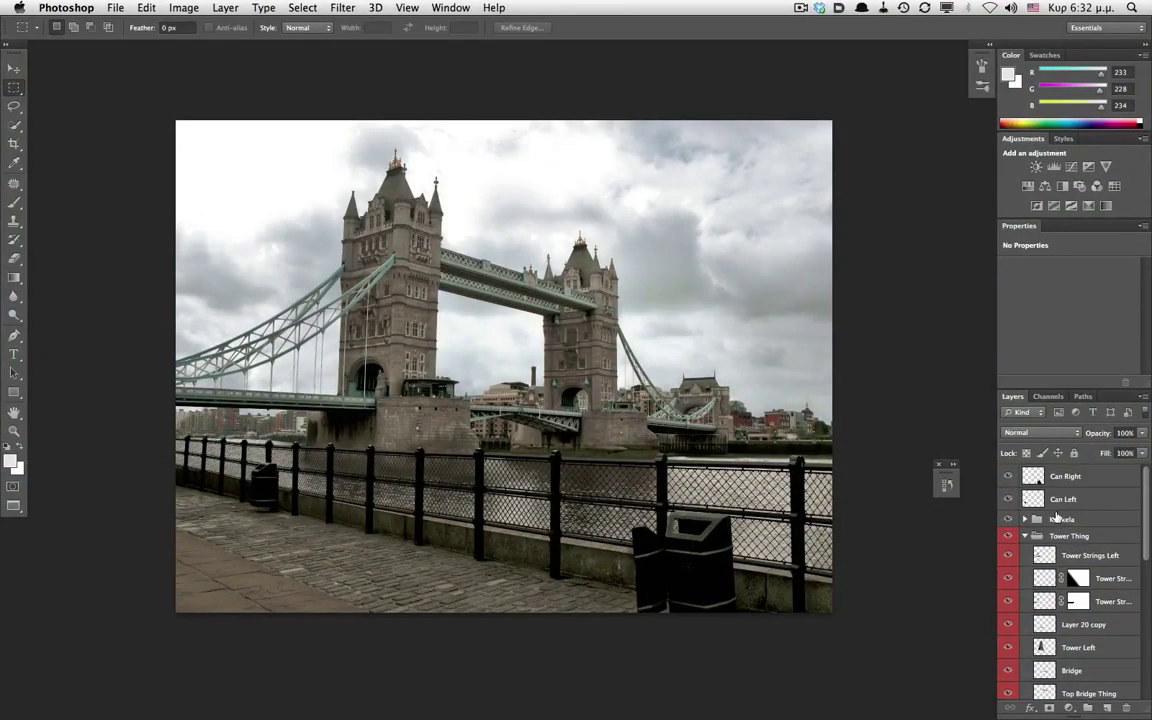
{"action": "left_click", "coordinate": [1008, 476]}
{"action": "left_click", "coordinate": [1008, 500]}
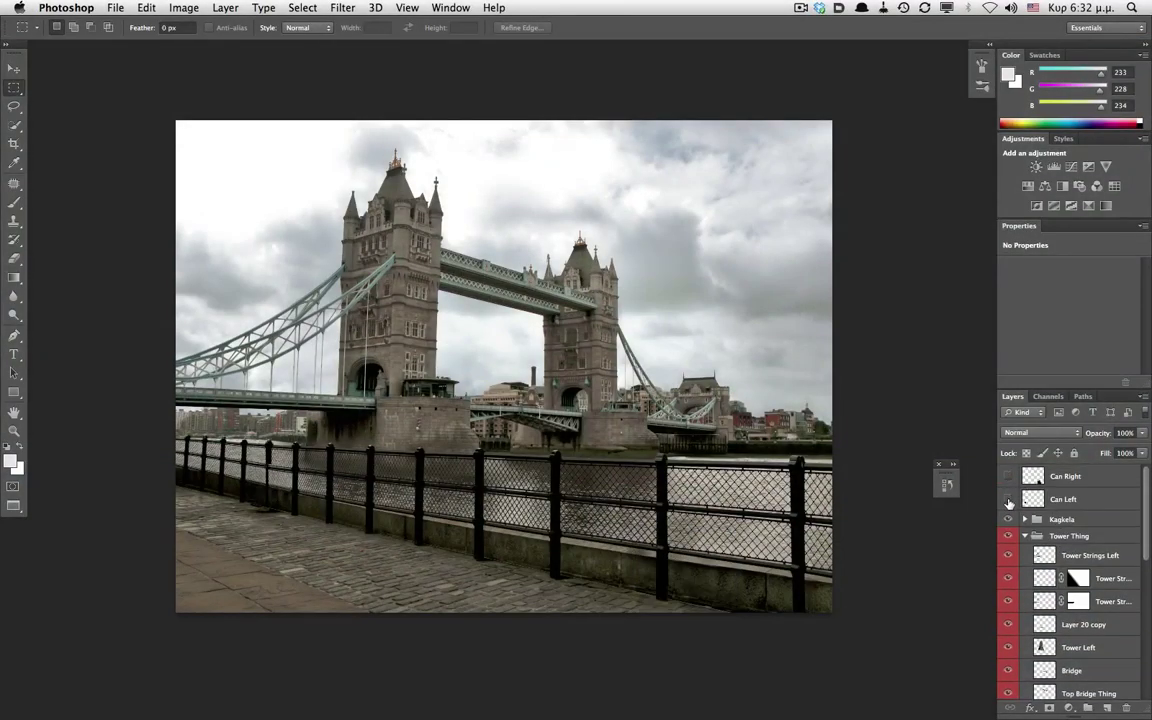
{"action": "left_click", "coordinate": [1008, 519]}
{"action": "left_click", "coordinate": [1008, 519]}
Hide the tower strings layers, Layer 20 copy, Tower Left, Bridge and Top Bridge Thing inside the Tower Thing group.
{"action": "left_click", "coordinate": [1008, 555]}
{"action": "left_click", "coordinate": [1008, 578]}
{"action": "left_click", "coordinate": [1008, 603]}
{"action": "left_click", "coordinate": [1008, 624]}
{"action": "left_click", "coordinate": [1008, 647]}
{"action": "left_click", "coordinate": [1008, 670]}
{"action": "left_click", "coordinate": [1007, 695]}
Hide Back Bridge thing 2, Layer 20 and both Tower Right layers in the Tower Thing group.
{"action": "scroll", "coordinate": [1008, 695], "scroll_direction": "down", "scroll_amount": 4}
{"action": "left_click", "coordinate": [1008, 642]}
{"action": "left_click", "coordinate": [1009, 664]}
{"action": "scroll", "coordinate": [1010, 667], "scroll_direction": "down", "scroll_amount": 2}
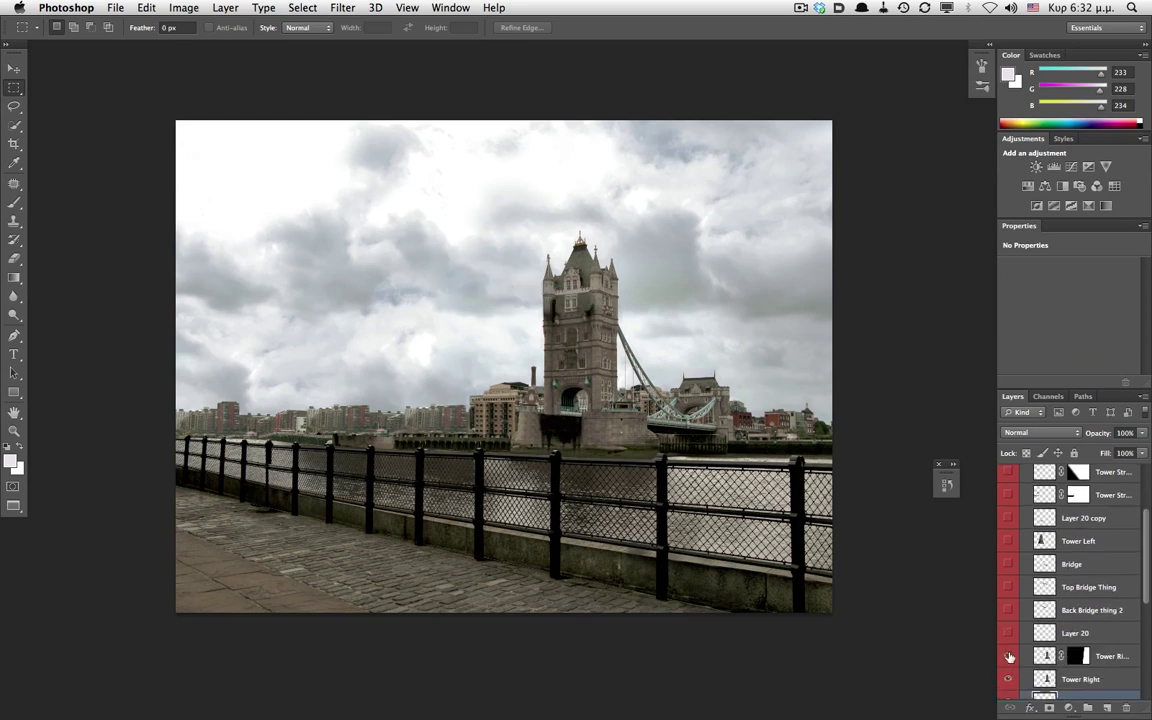
{"action": "scroll", "coordinate": [1009, 667], "scroll_direction": "down", "scroll_amount": 2}
{"action": "left_click", "coordinate": [1008, 622]}
{"action": "left_click", "coordinate": [1008, 645]}
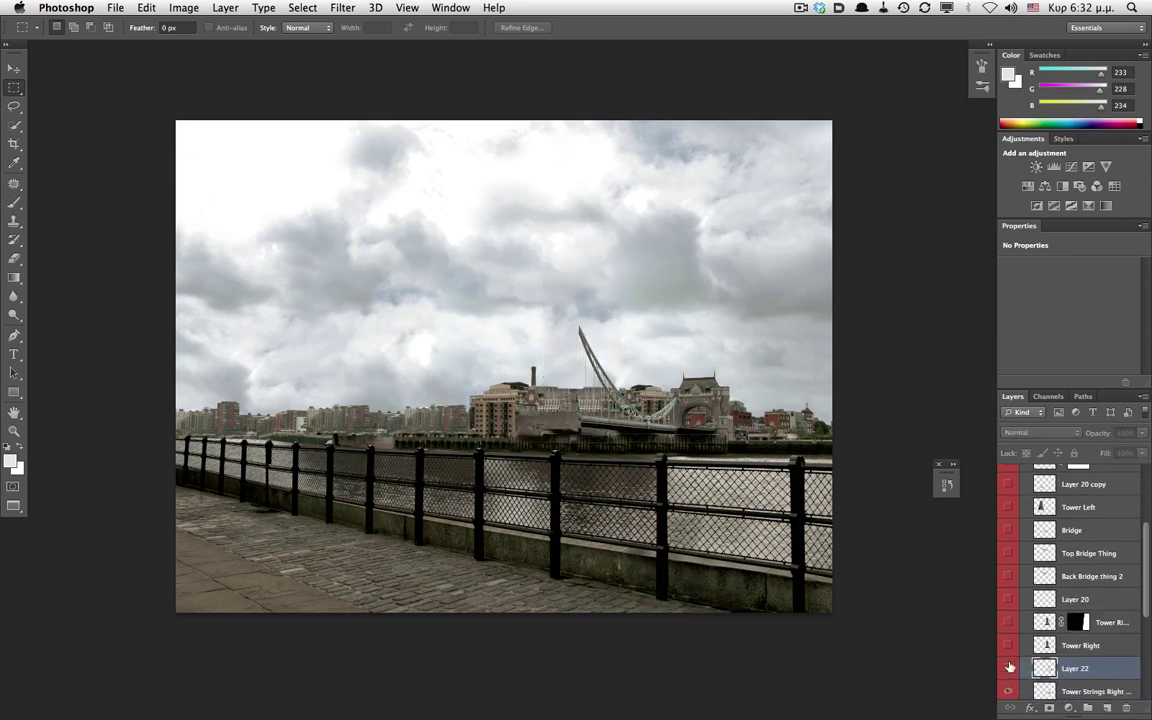
Switch to Cinema 4D, leave the Moving Camera view and inspect the Tower Bridge model from several angles.
{"action": "key", "text": "super+Tab"}
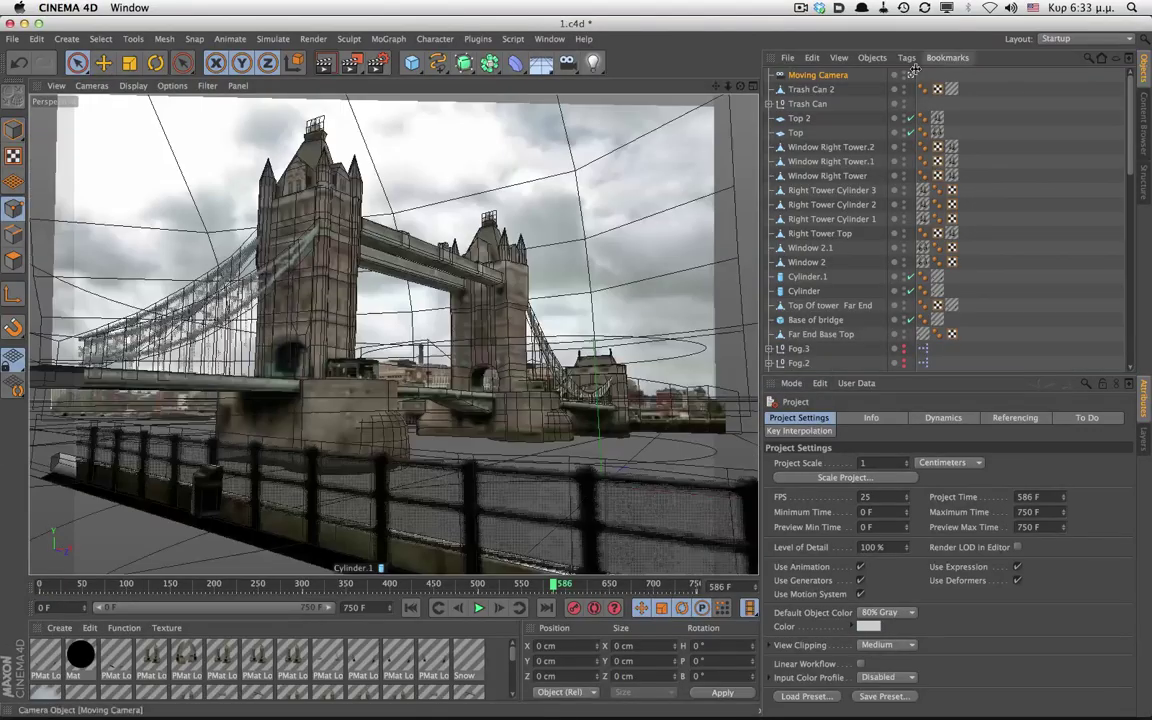
{"action": "left_click", "coordinate": [911, 75]}
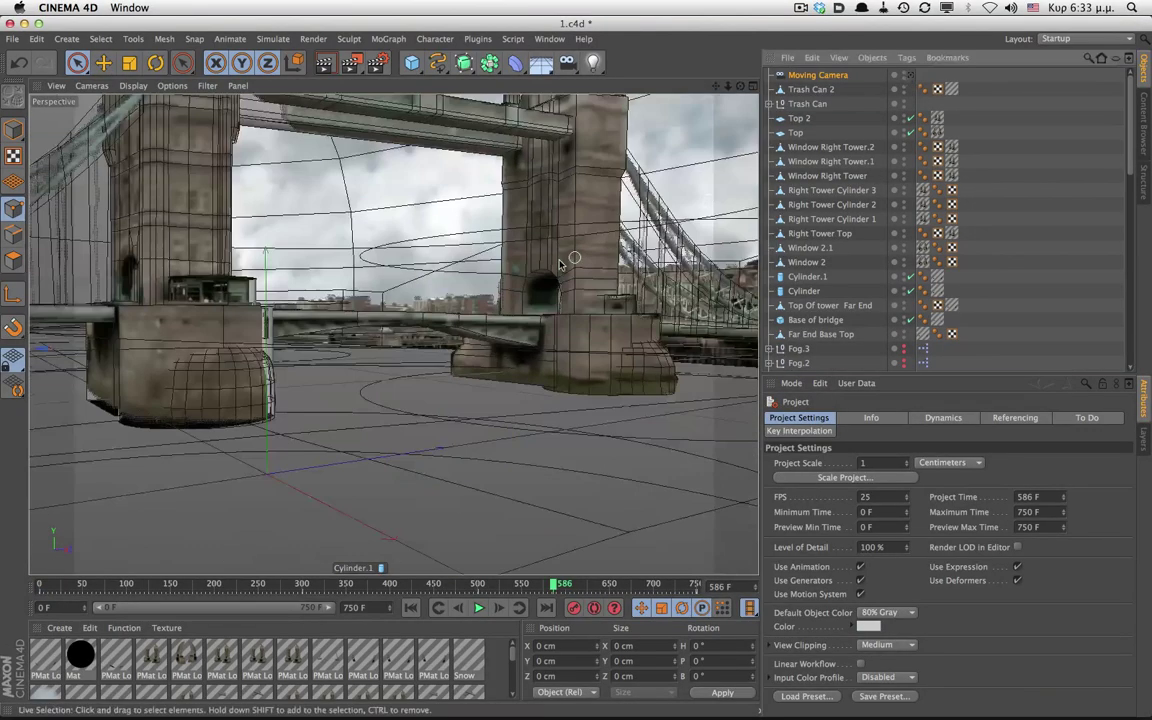
{"action": "scroll", "coordinate": [347, 280], "scroll_direction": "down", "scroll_amount": 8}
{"action": "mouse_move", "coordinate": [240, 248]}
{"action": "left_mouse_down", "text": "alt"}
{"action": "mouse_move", "coordinate": [317, 301]}
{"action": "mouse_move", "coordinate": [262, 318]}
{"action": "left_mouse_up", "text": "alt"}
{"action": "scroll", "coordinate": [373, 386], "scroll_direction": "up", "scroll_amount": 5}
{"action": "left_click_drag", "start_coordinate": [432, 411], "coordinate": [342, 371], "text": "alt"}
{"action": "left_click_drag", "start_coordinate": [268, 310], "coordinate": [313, 349], "text": "alt"}
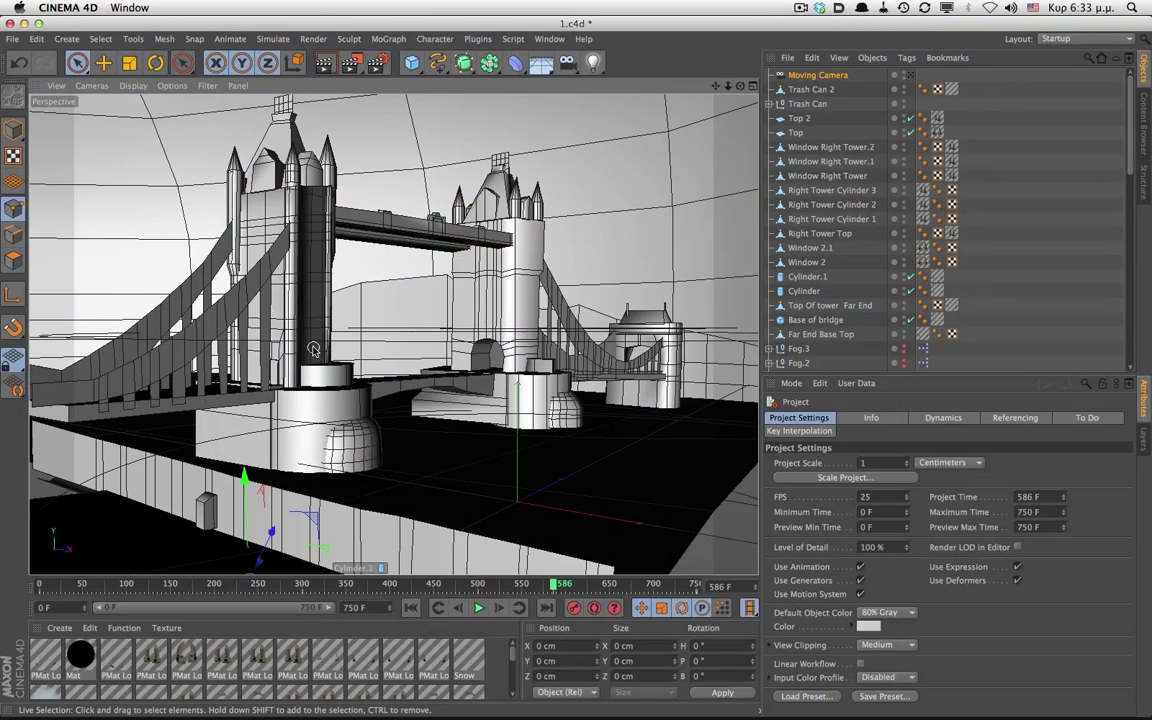
{"action": "scroll", "coordinate": [240, 335], "scroll_direction": "up", "scroll_amount": 4}
{"action": "left_click_drag", "start_coordinate": [292, 388], "coordinate": [272, 340], "text": "alt"}
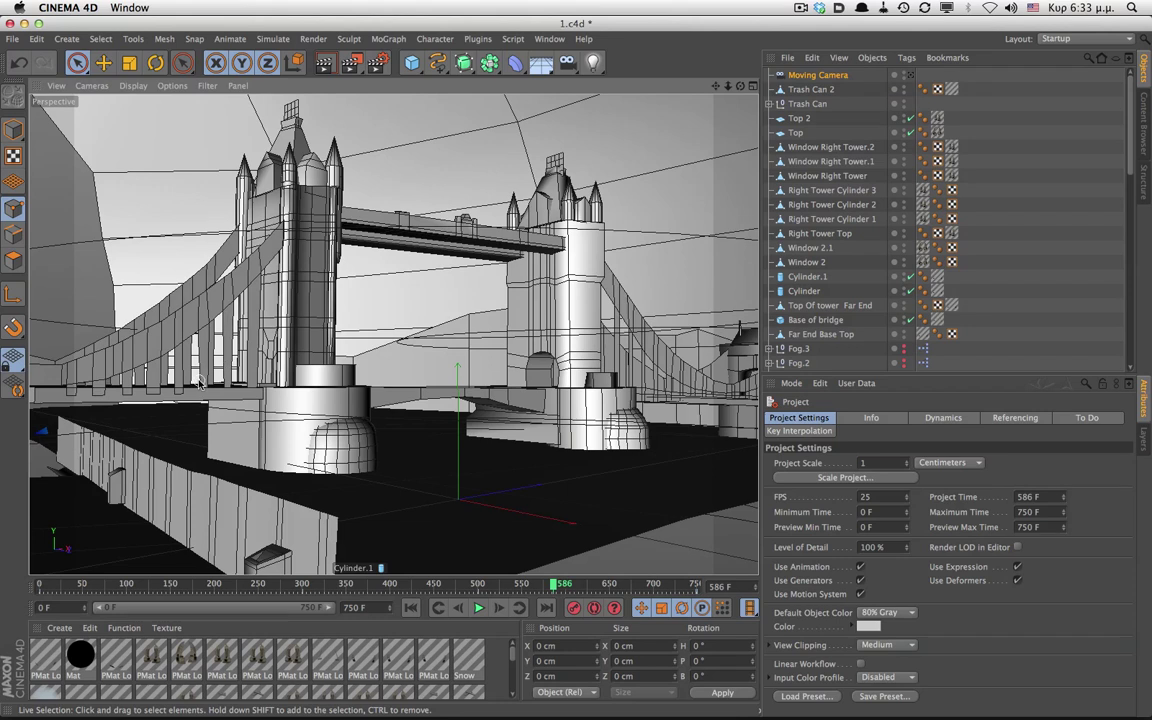
Compare the bridge model with and without textures by turning the viewport texture display on and off again.
{"action": "key", "text": "space"}
{"action": "key", "text": "n"}
{"action": "key", "text": "q"}
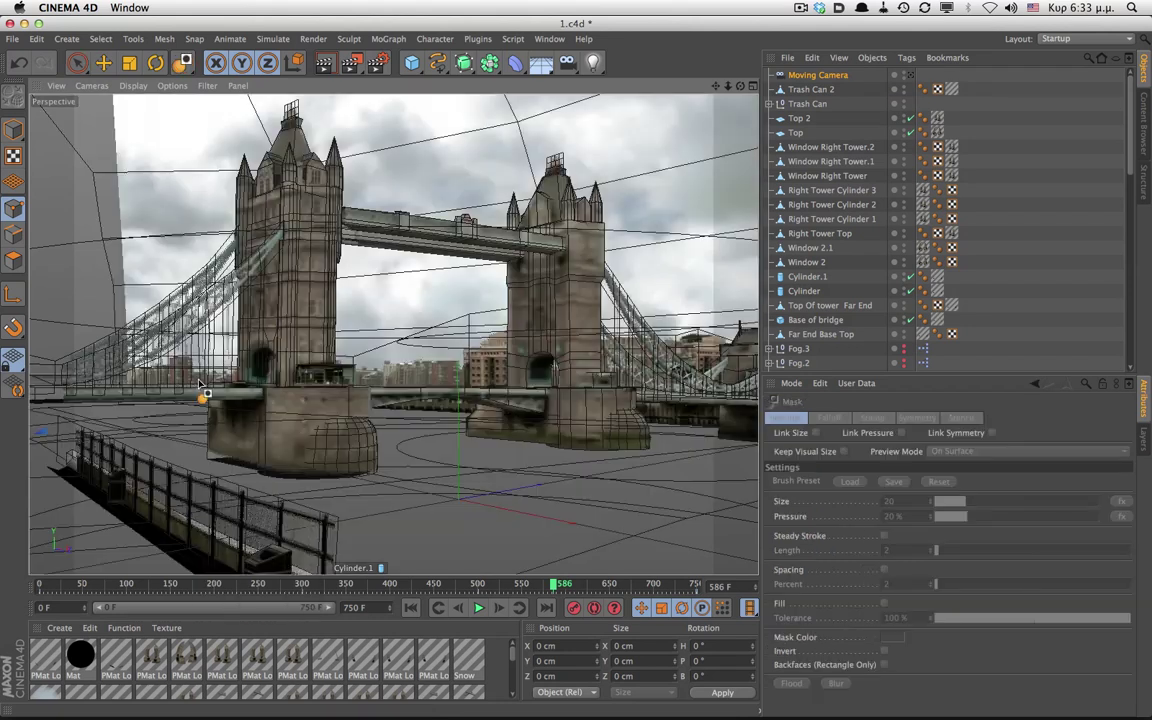
{"action": "key", "text": "n"}
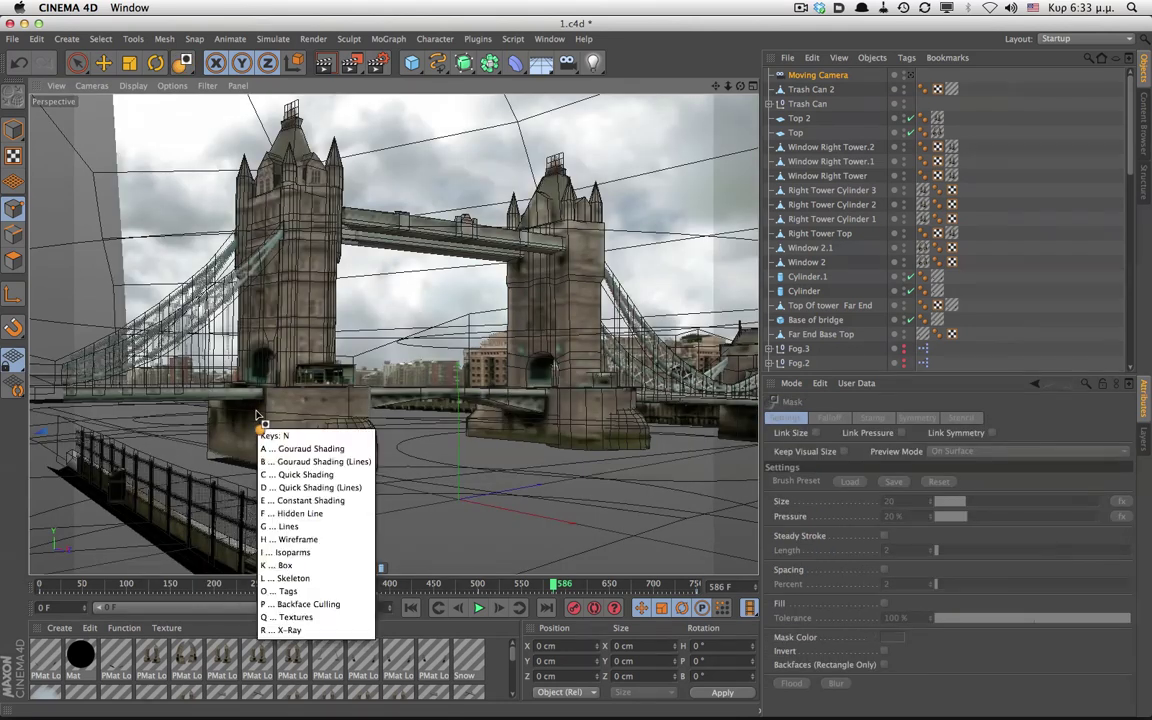
{"action": "key", "text": "q"}
{"action": "mouse_move", "coordinate": [222, 425]}
{"action": "left_mouse_down", "text": "alt"}
{"action": "mouse_move", "coordinate": [258, 356]}
{"action": "mouse_move", "coordinate": [300, 351]}
{"action": "left_mouse_up", "text": "alt"}
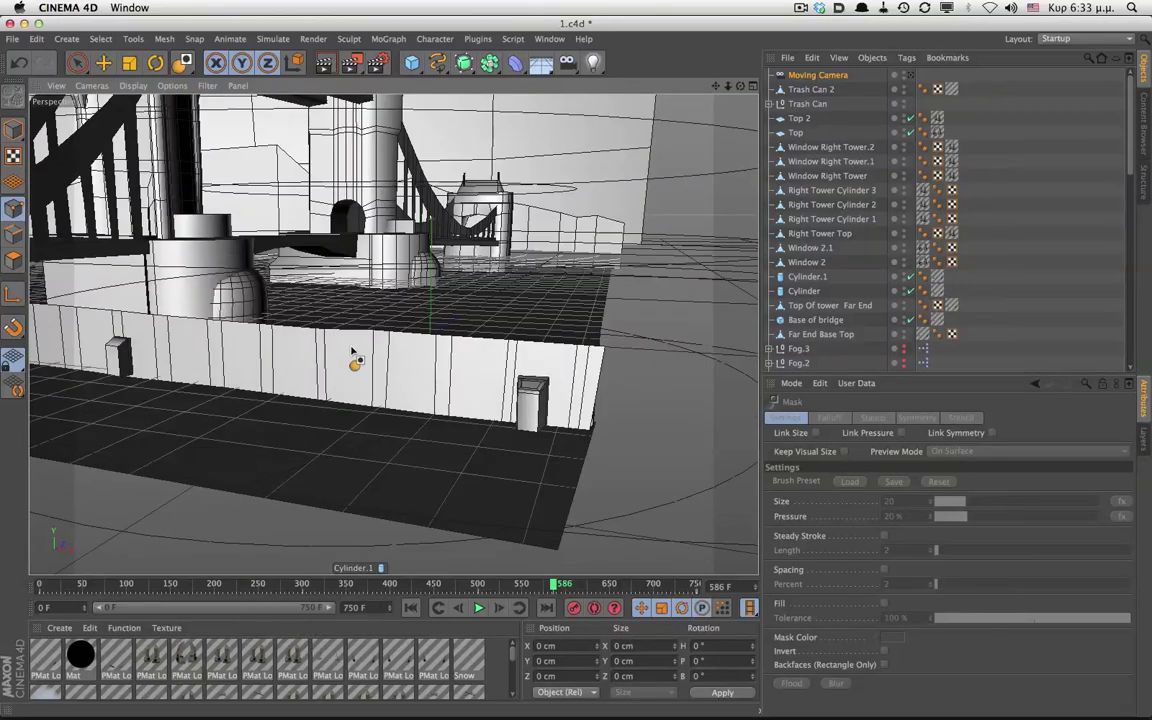
Examine the untextured geometry of the bridge's far tower, its base and the suspension parts up close.
{"action": "key", "text": "space"}
{"action": "left_click_drag", "start_coordinate": [410, 395], "coordinate": [458, 314], "text": "alt"}
{"action": "right_click_drag", "start_coordinate": [458, 314], "coordinate": [576, 283], "text": "alt"}
{"action": "middle_click_drag", "start_coordinate": [480, 288], "coordinate": [501, 205], "text": "alt"}
{"action": "left_click_drag", "start_coordinate": [503, 282], "coordinate": [502, 362], "text": "alt"}
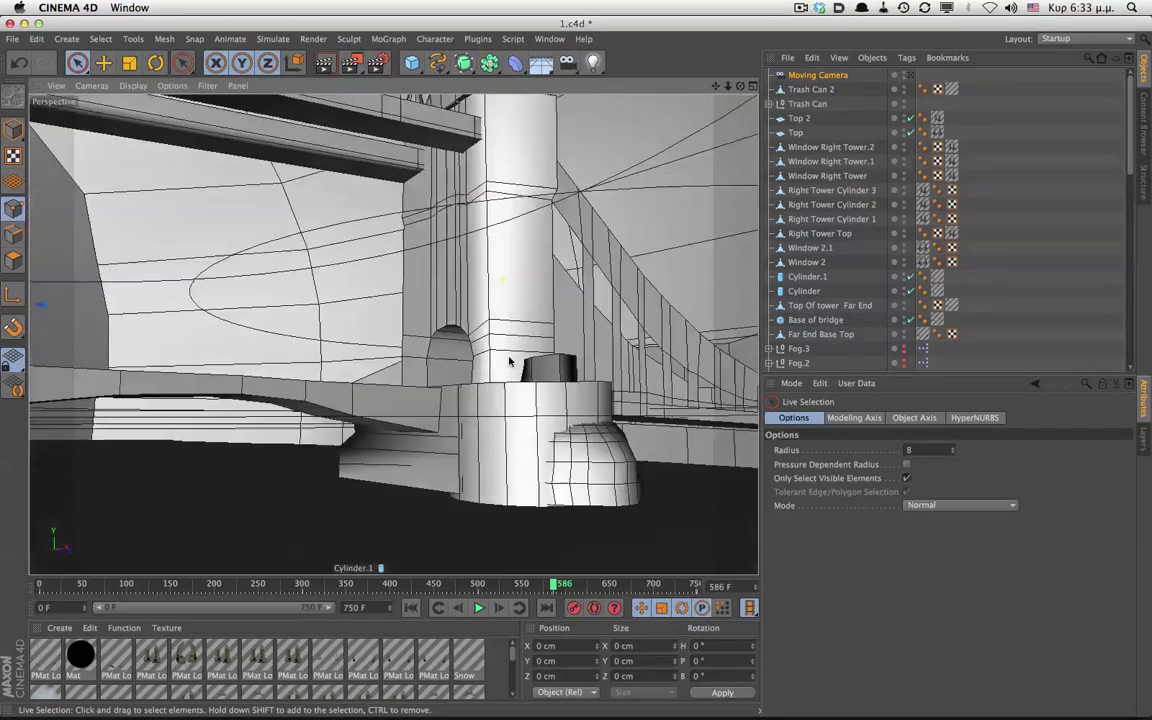
{"action": "right_click_drag", "start_coordinate": [531, 331], "coordinate": [399, 337], "text": "alt"}
{"action": "middle_click_drag", "start_coordinate": [399, 337], "coordinate": [442, 400], "text": "alt"}
{"action": "left_click_drag", "start_coordinate": [443, 405], "coordinate": [485, 403], "text": "alt"}
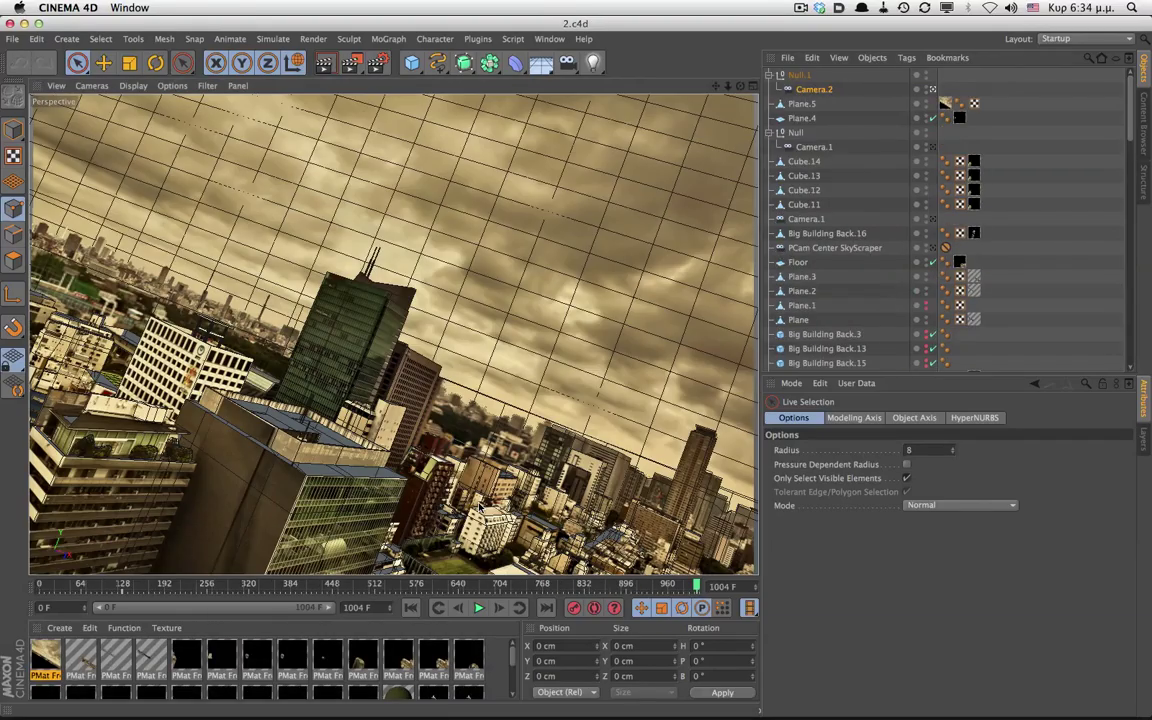
Inspect the projected city model in 2.c4d away from its camera view and toggle the viewport textures.
{"action": "left_click_drag", "start_coordinate": [482, 508], "coordinate": [521, 440], "text": "alt"}
{"action": "key", "text": "n"}
{"action": "key", "text": "q"}
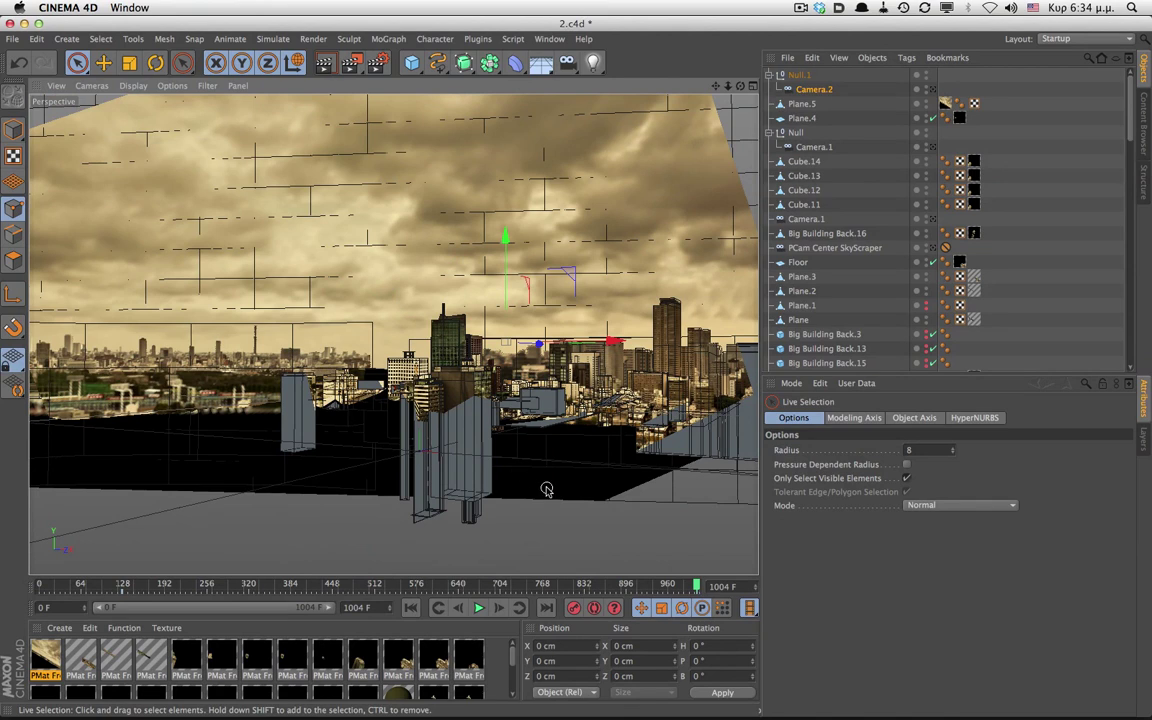
Switch to the 3.c4d project and set the camera's bank rotation to -22°.
{"action": "key", "text": "v"}
{"action": "mouse_move", "coordinate": [545, 518]}
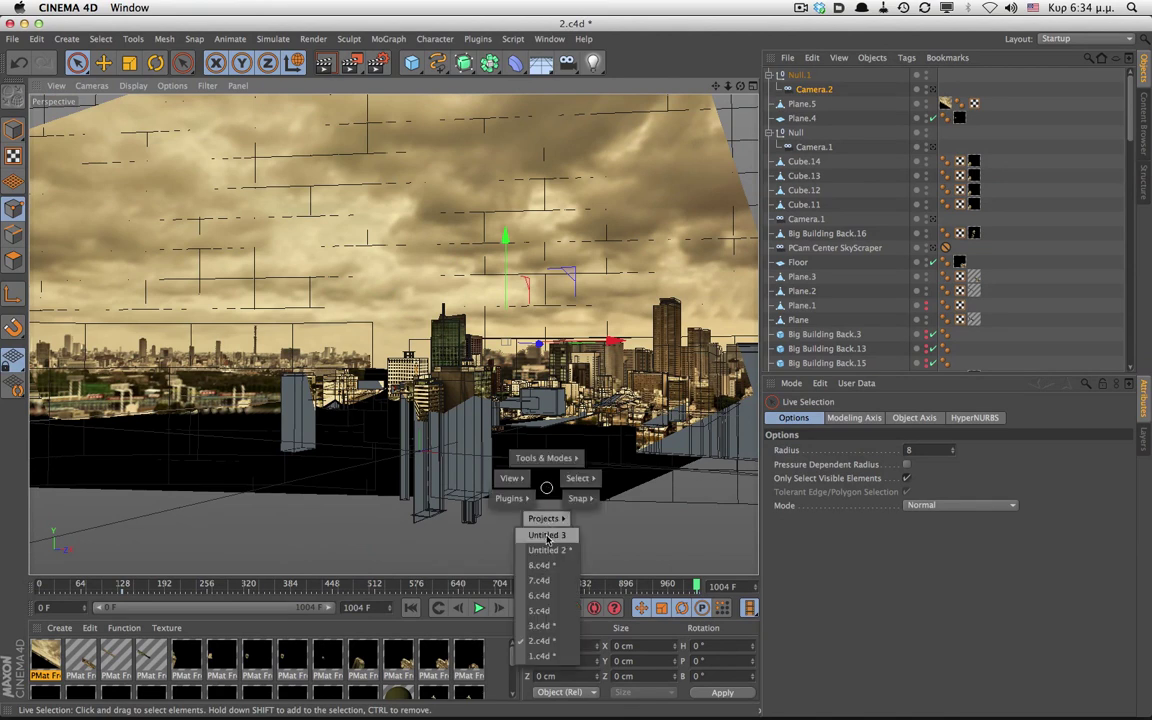
{"action": "left_click", "coordinate": [542, 625]}
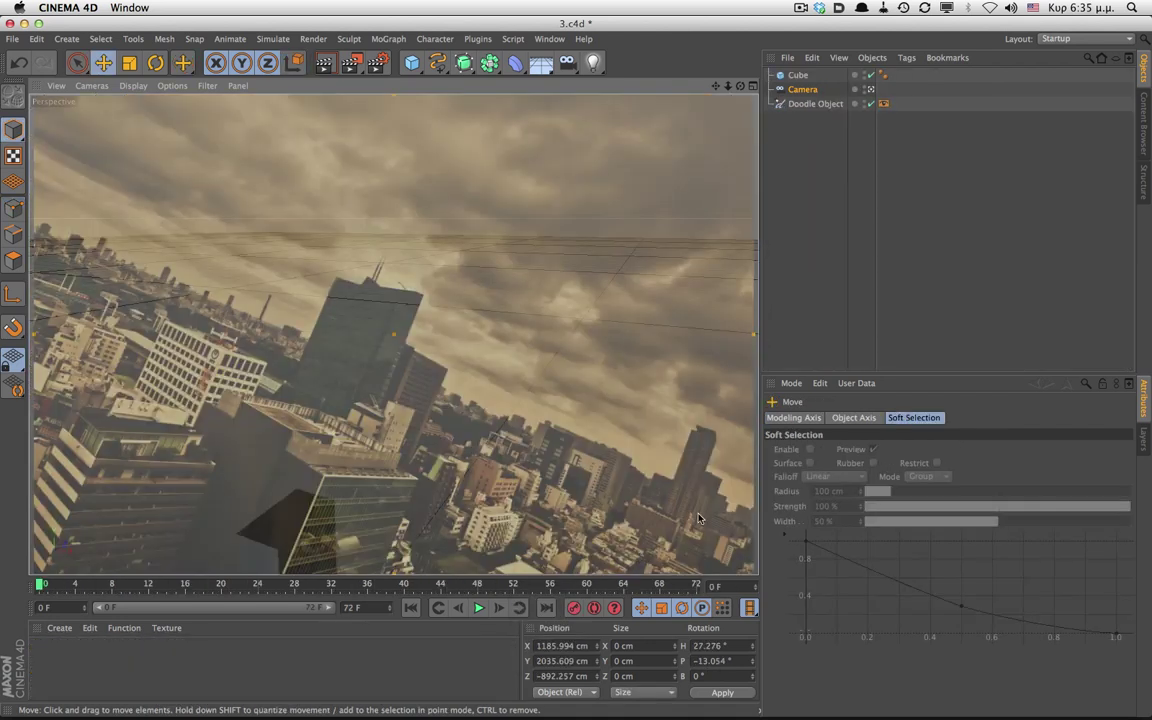
{"action": "left_click", "coordinate": [810, 91]}
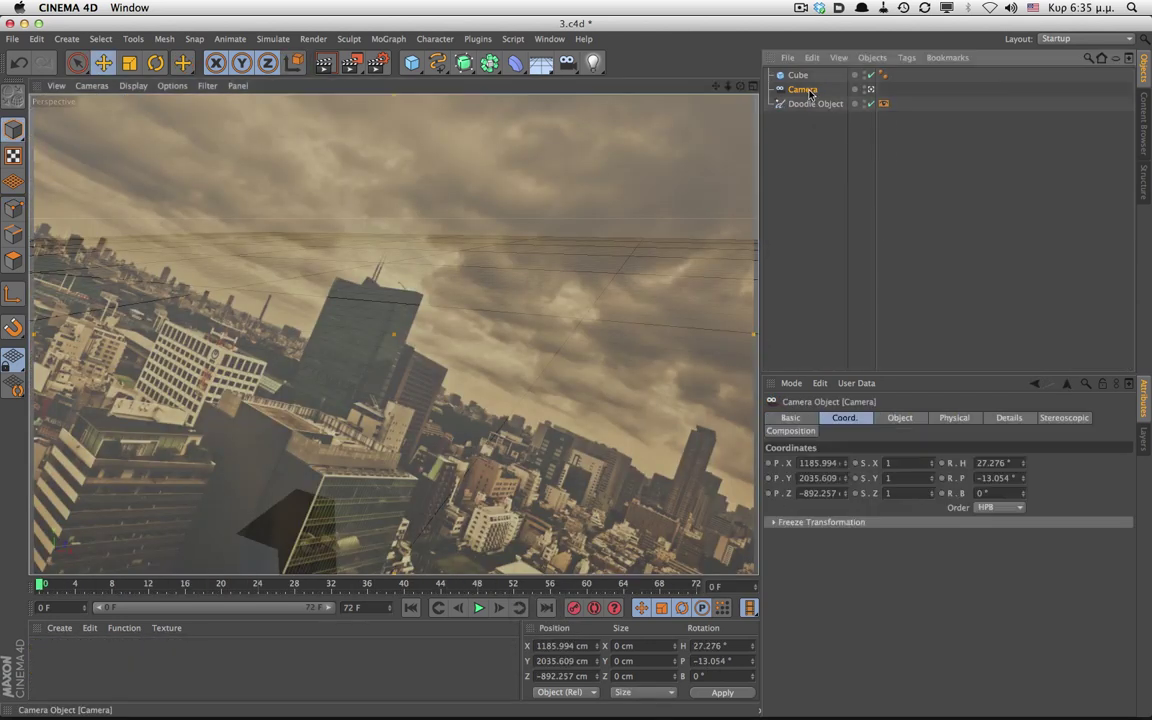
{"action": "left_click", "coordinate": [982, 493]}
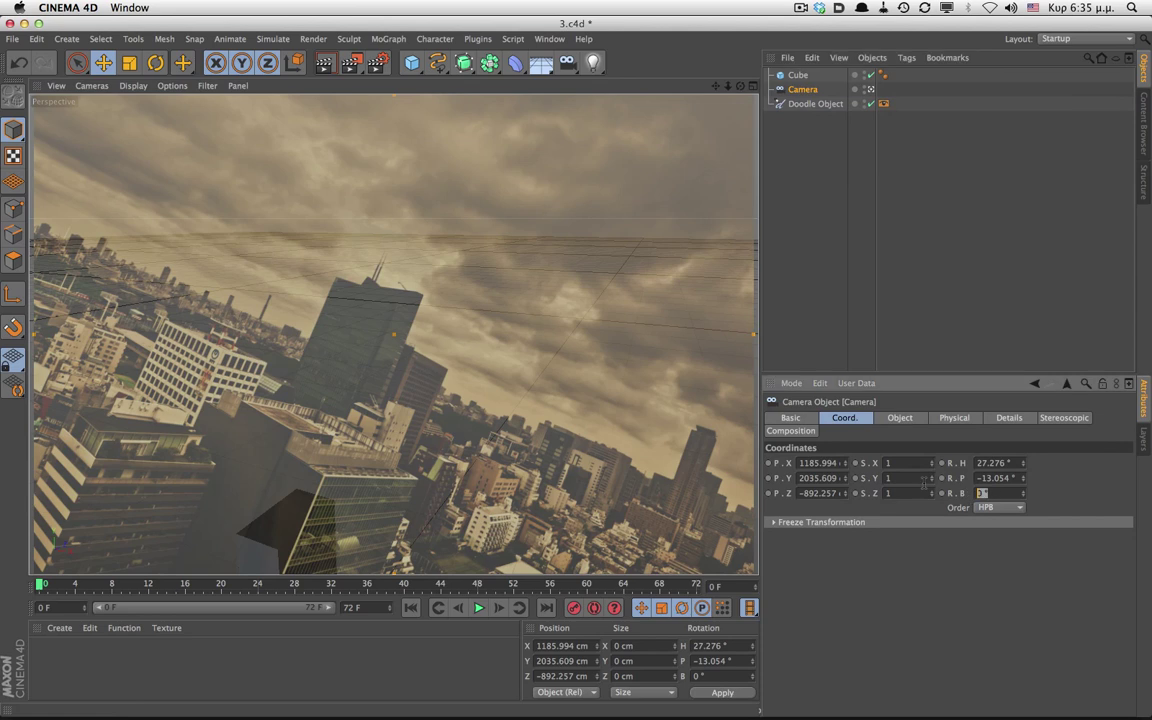
{"action": "type", "text": "-22"}
{"action": "key", "text": "Return"}
Align the camera with the tilted city photo's horizon, using a 25.7 mm focal length and a 33.3 mm sensor size.
{"action": "left_click_drag", "start_coordinate": [430, 366], "coordinate": [80, 410]}
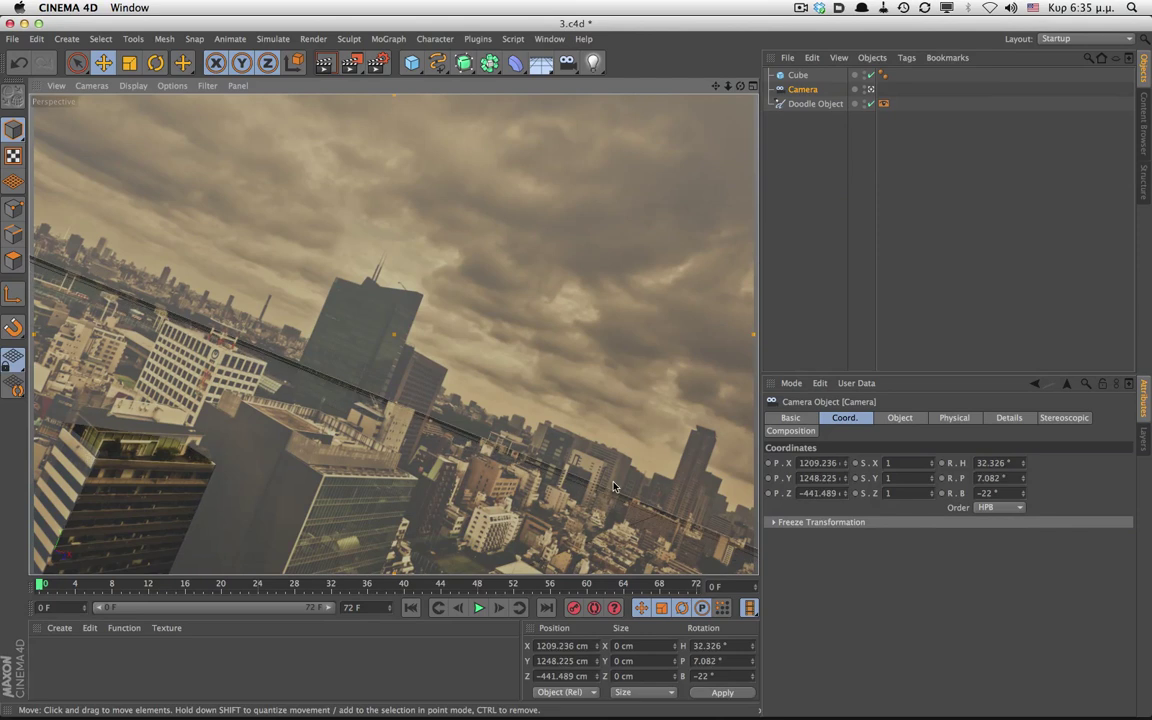
{"action": "left_click", "coordinate": [900, 418]}
{"action": "left_click_drag", "start_coordinate": [931, 487], "coordinate": [928, 508]}
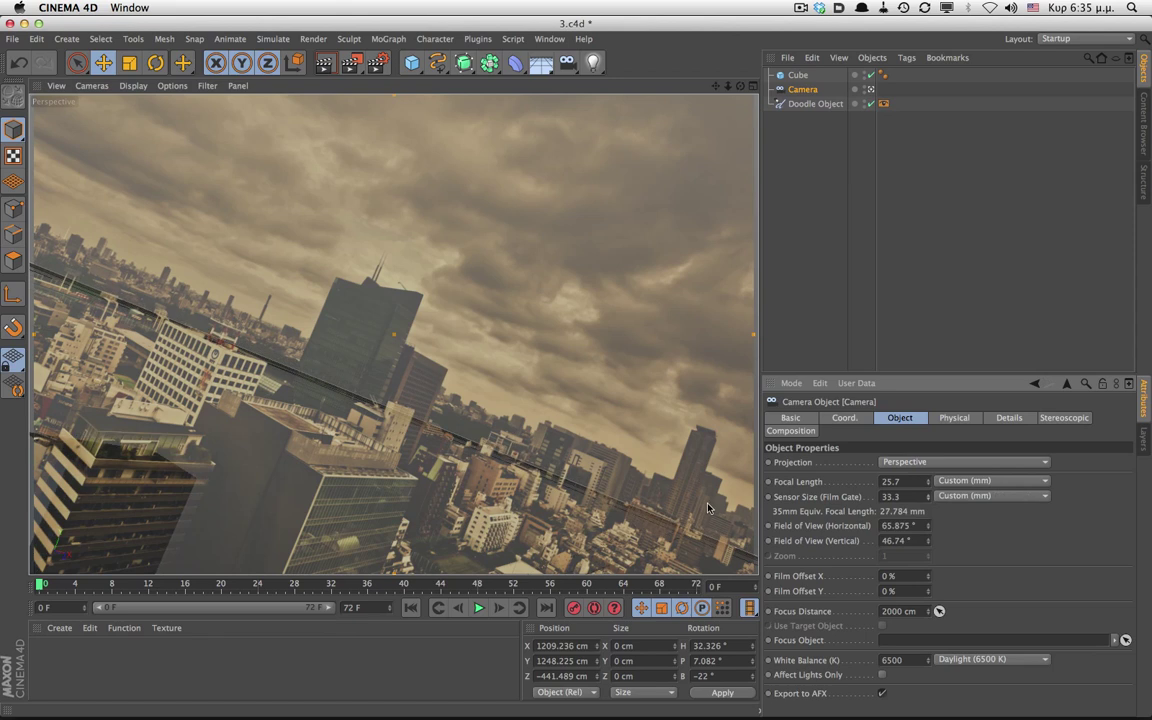
{"action": "left_click_drag", "start_coordinate": [224, 502], "coordinate": [201, 487], "text": "alt"}
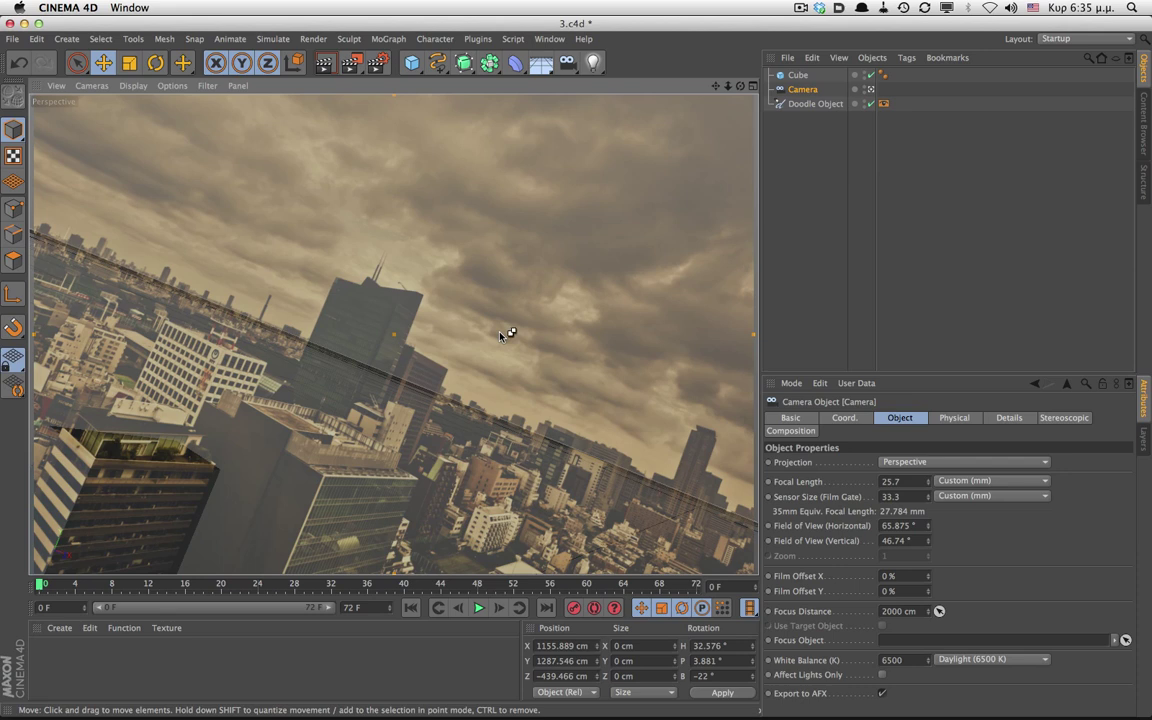
Return to the 2.c4d project and examine the projected city buildings by orbiting from the Camera.2 viewpoint.
{"action": "key", "text": "super+Tab"}
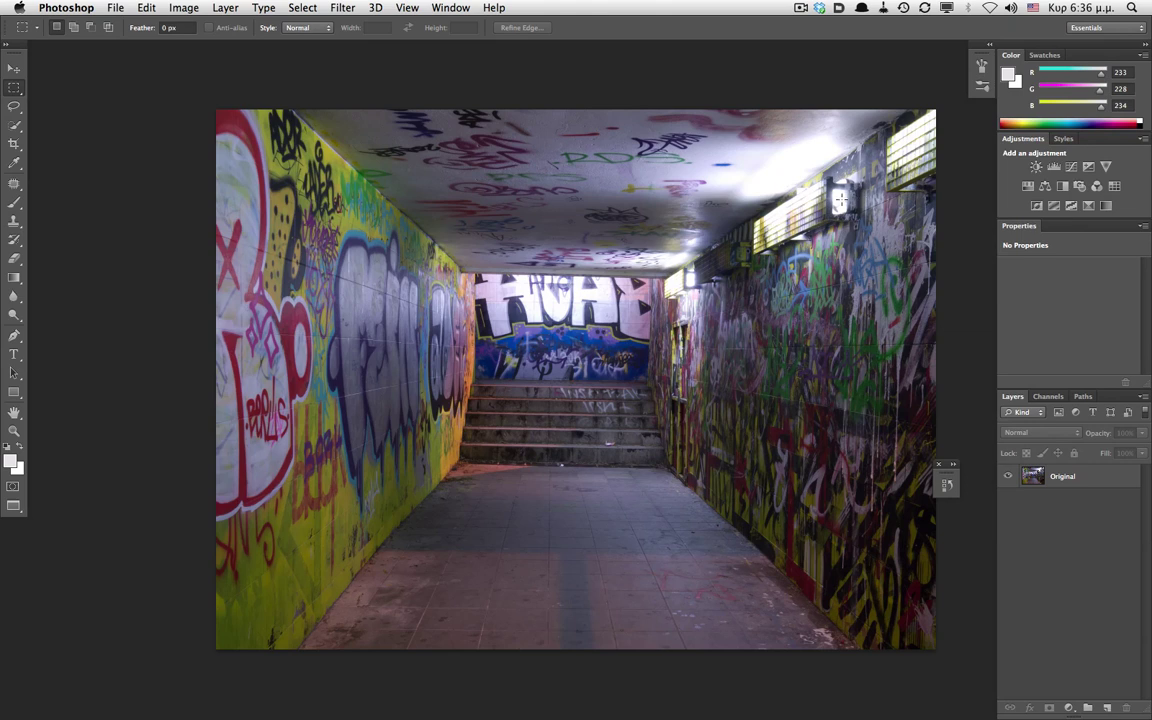
{"action": "key", "text": "super+Tab"}
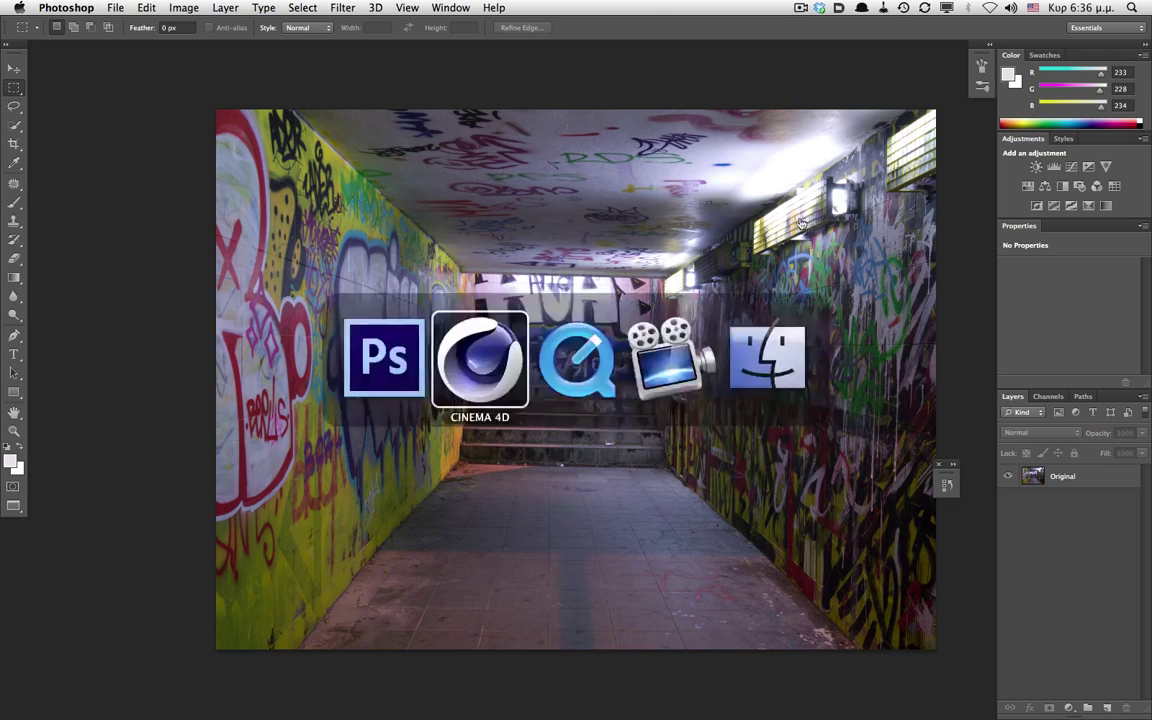
{"action": "key", "text": "v"}
{"action": "mouse_move", "coordinate": [474, 393]}
{"action": "left_click", "coordinate": [470, 456]}
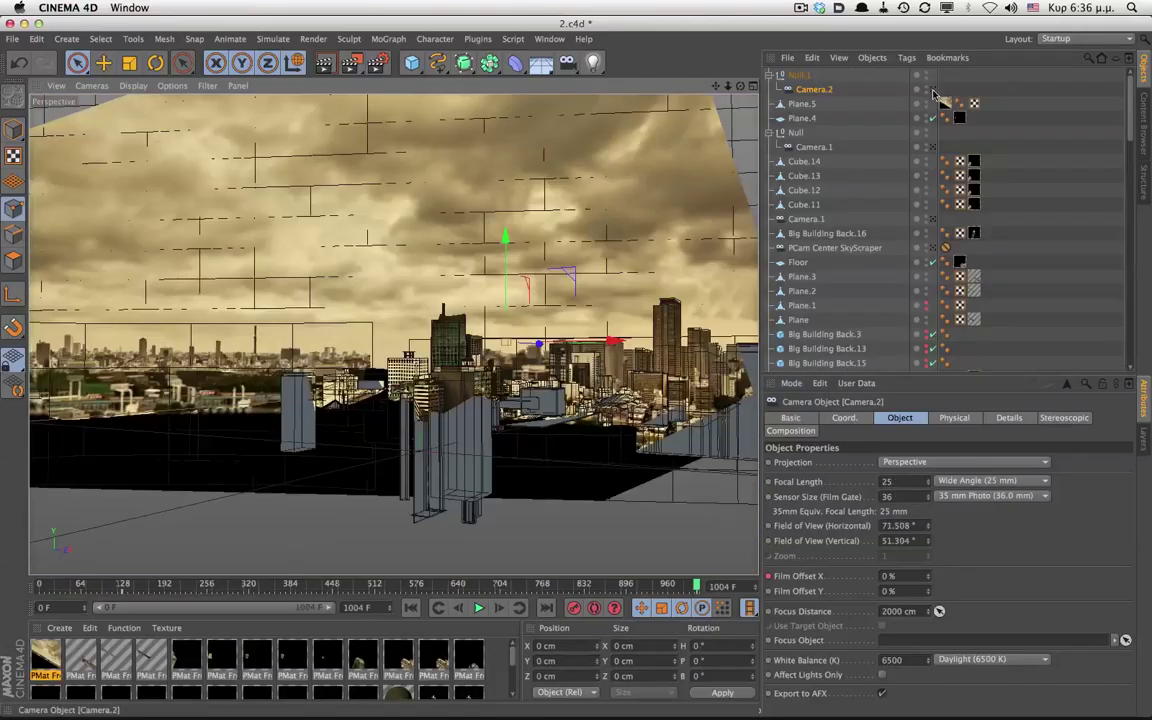
{"action": "left_click_drag", "start_coordinate": [292, 426], "coordinate": [307, 348], "text": "alt"}
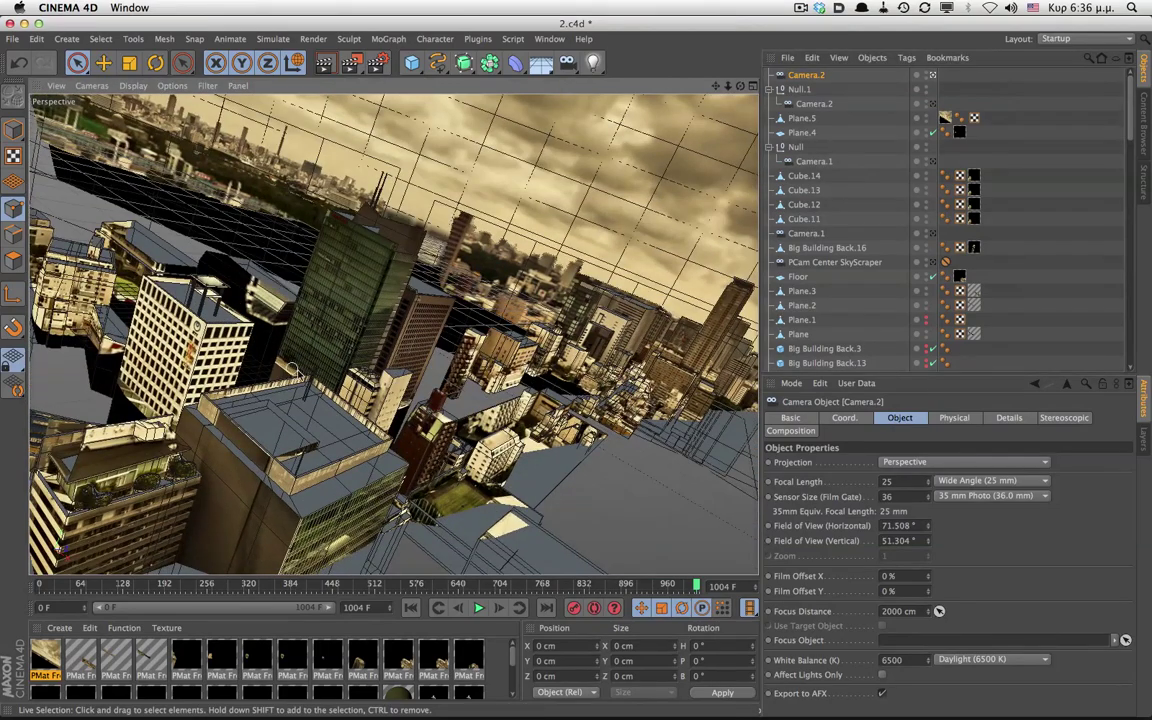
{"action": "left_click_drag", "start_coordinate": [276, 322], "coordinate": [275, 445], "text": "alt"}
Switch to Photoshop, duplicate the Original layer of the tunnel photo and rename the copy as Side walls.
{"action": "key", "text": "super+Tab"}
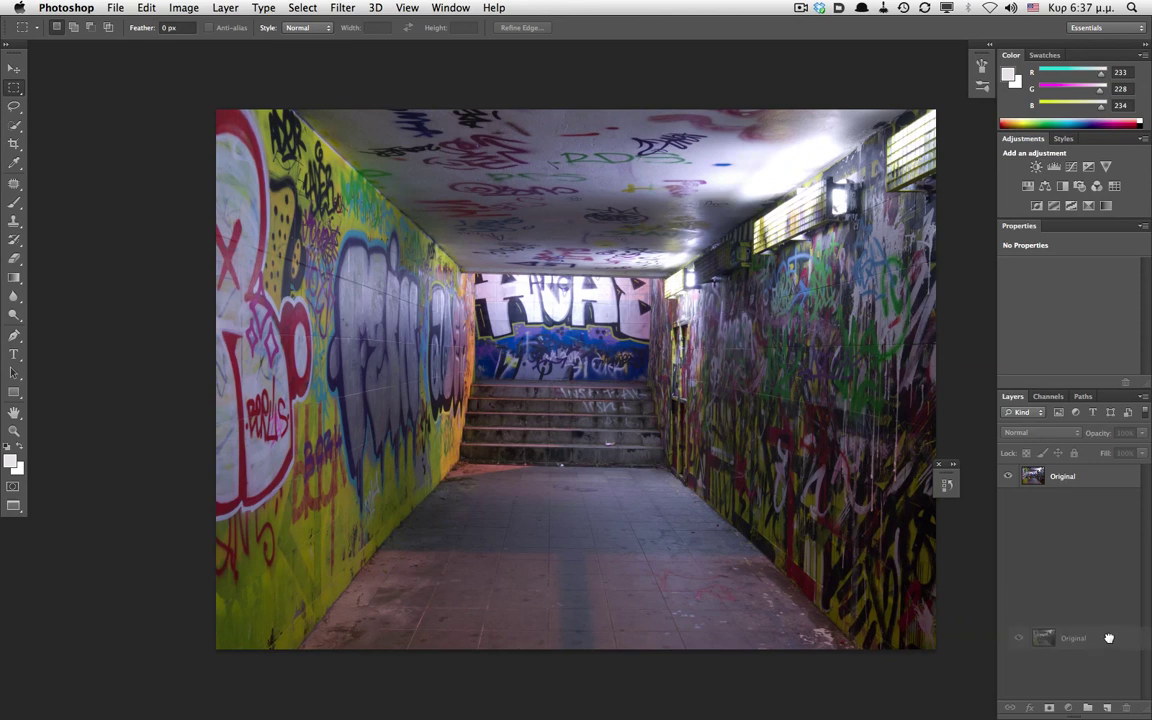
{"action": "key", "text": "super+j"}
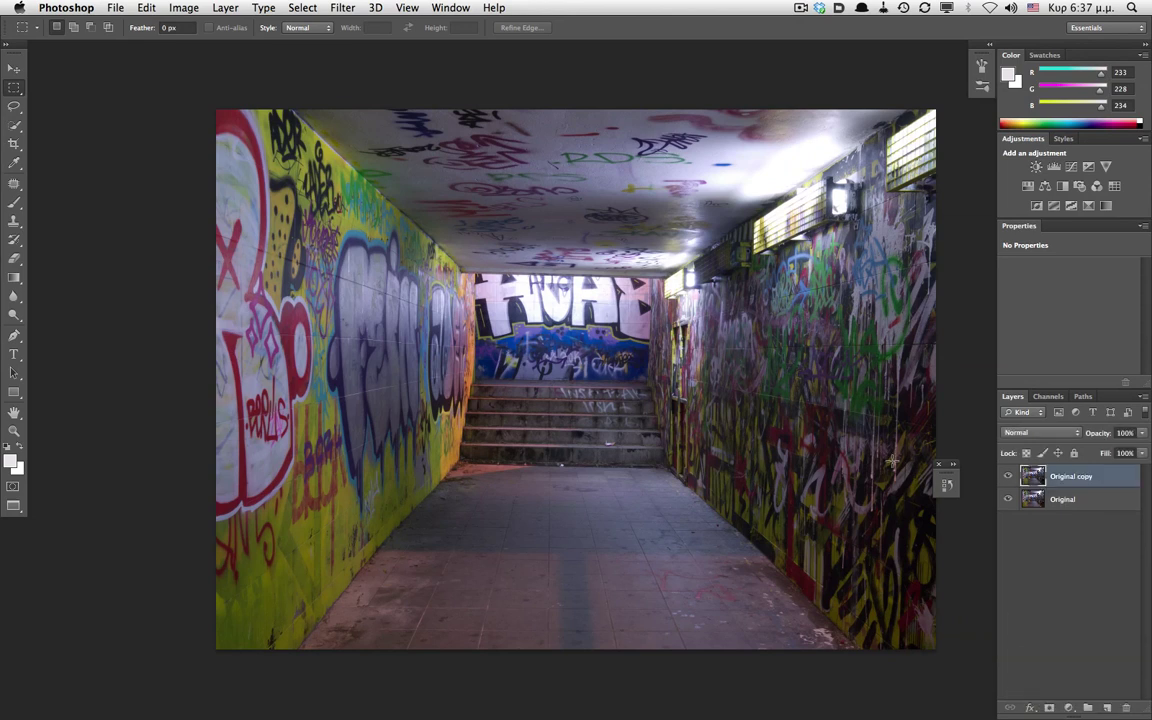
{"action": "double_click", "coordinate": [1060, 477]}
{"action": "type", "text": "E"}
{"action": "key", "text": "Return"}
Remove the middle light fixture from the right tunnel wall with the Patch tool, sampling the graffiti below it.
{"action": "left_click", "coordinate": [15, 186]}
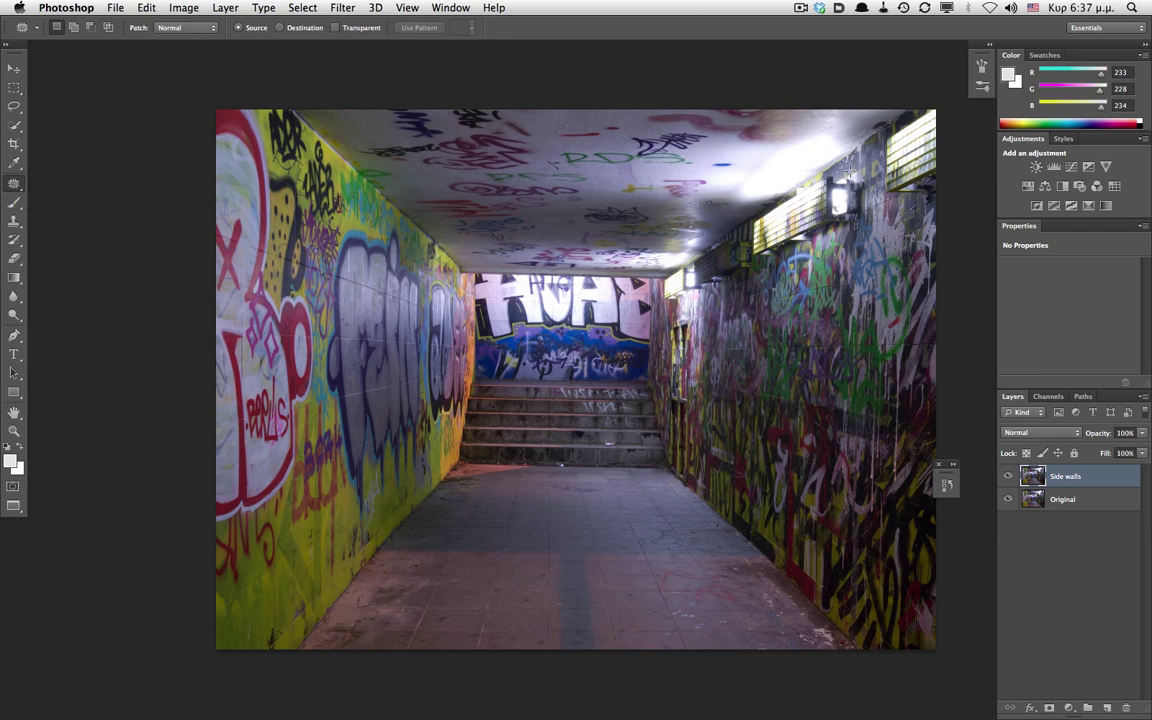
{"action": "mouse_move", "coordinate": [800, 185]}
{"action": "left_mouse_down"}
{"action": "mouse_move", "coordinate": [745, 243]}
{"action": "mouse_move", "coordinate": [753, 257]}
{"action": "mouse_move", "coordinate": [849, 214]}
{"action": "mouse_move", "coordinate": [873, 187]}
{"action": "mouse_move", "coordinate": [845, 160]}
{"action": "left_mouse_up"}
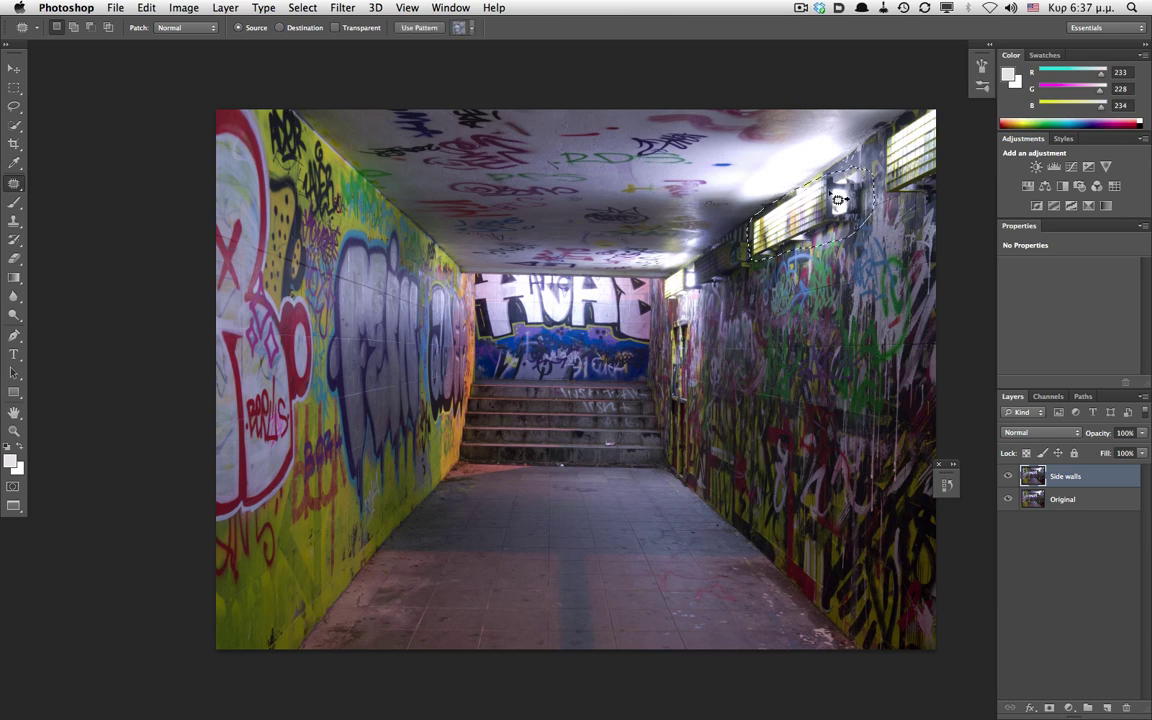
{"action": "key", "text": "alt"}
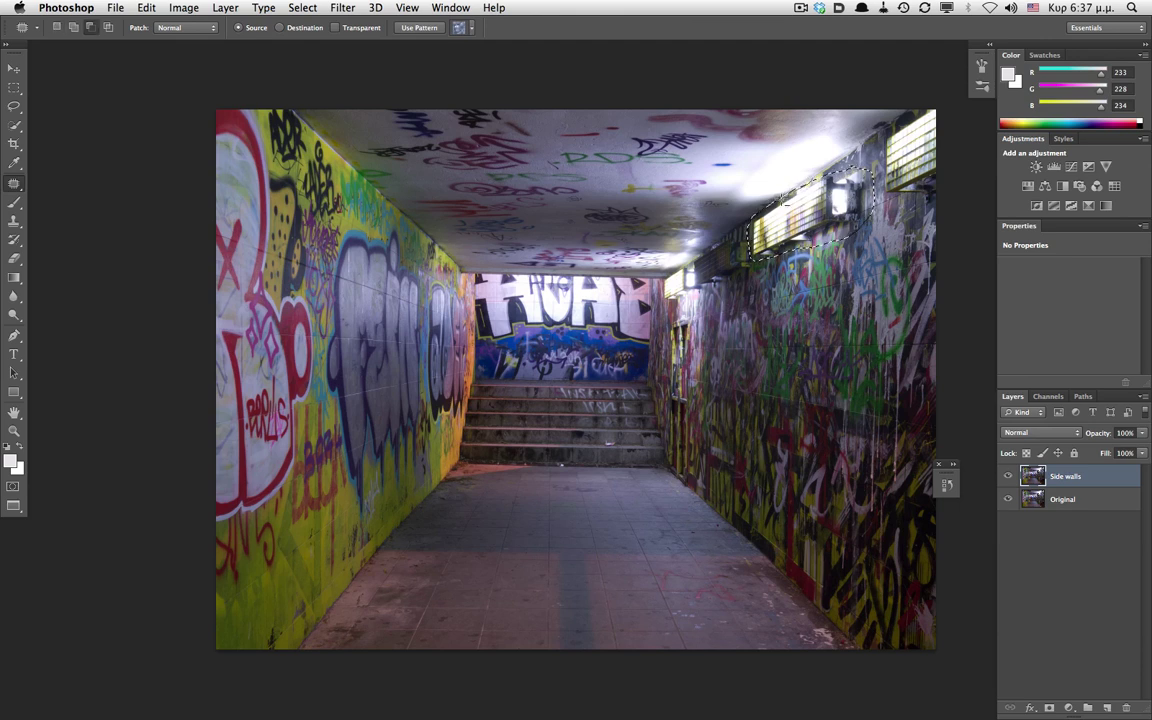
{"action": "left_click_drag", "start_coordinate": [754, 207], "coordinate": [808, 324]}
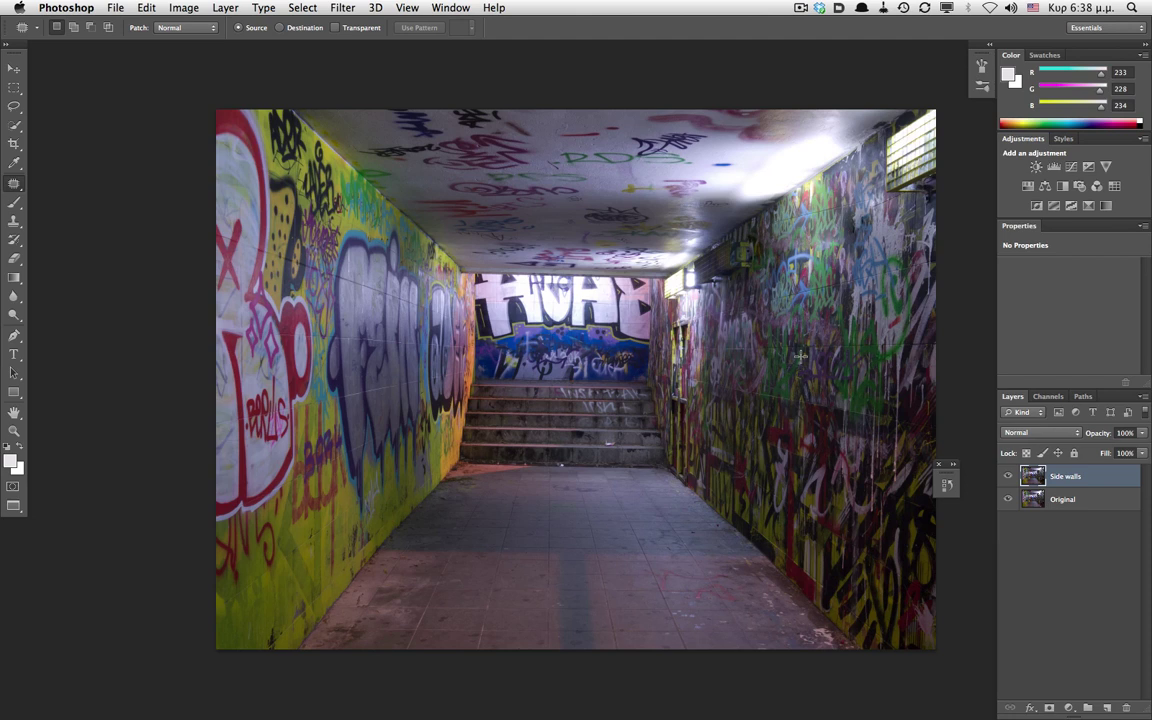
Patch out the far light fixture and the nearest one at the photo's edge with graffiti from the right wall.
{"action": "mouse_move", "coordinate": [755, 238]}
{"action": "left_mouse_down"}
{"action": "mouse_move", "coordinate": [750, 269]}
{"action": "mouse_move", "coordinate": [673, 300]}
{"action": "mouse_move", "coordinate": [693, 262]}
{"action": "mouse_move", "coordinate": [650, 268]}
{"action": "mouse_move", "coordinate": [632, 292]}
{"action": "mouse_move", "coordinate": [711, 330]}
{"action": "left_mouse_up"}
{"action": "key", "text": "ctrl+d"}
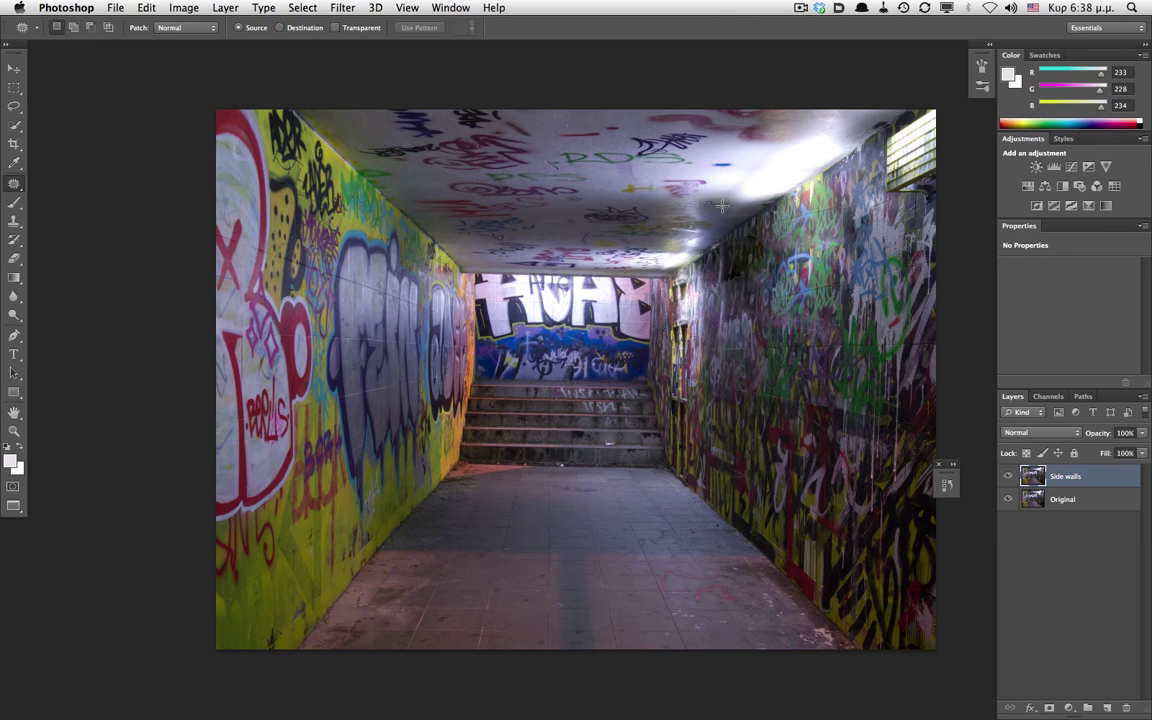
{"action": "mouse_move", "coordinate": [921, 191]}
{"action": "left_mouse_down"}
{"action": "mouse_move", "coordinate": [946, 152]}
{"action": "mouse_move", "coordinate": [894, 337]}
{"action": "left_mouse_up"}
{"action": "key", "text": "super+d"}
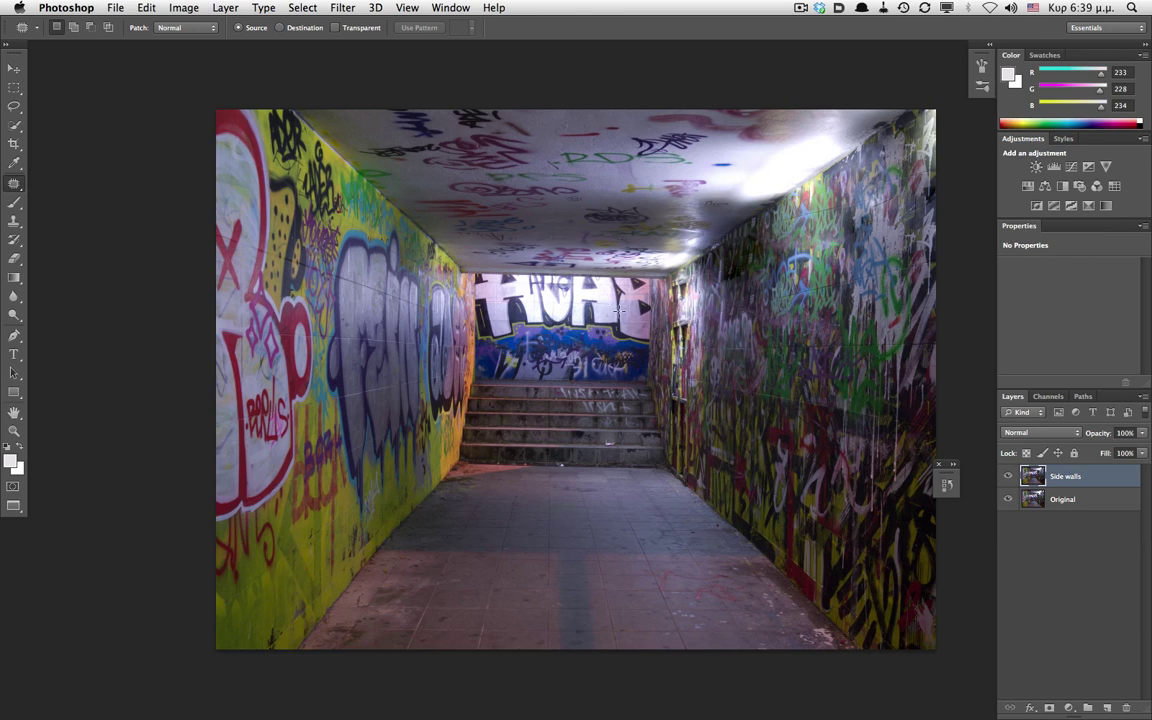
Copy the graffiti wall above the stairs at the tunnel's end onto a new layer and name it Far Wall.
{"action": "key", "text": "s"}
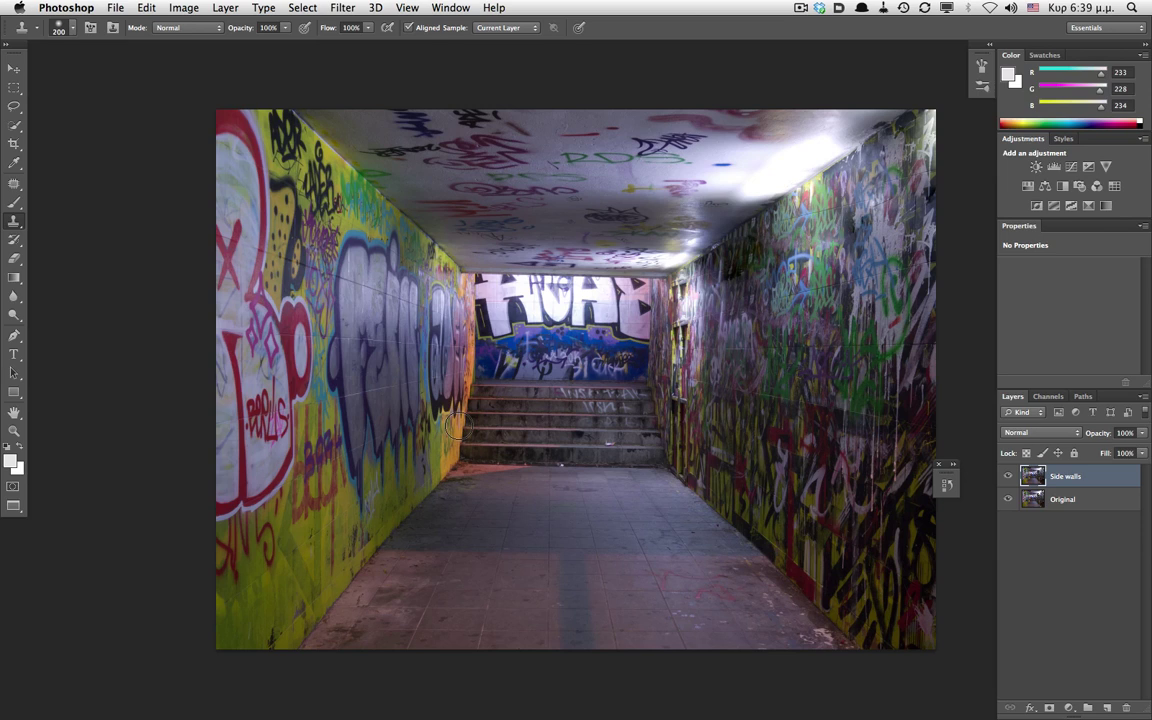
{"action": "key", "text": "m"}
{"action": "left_click_drag", "start_coordinate": [474, 273], "coordinate": [651, 382]}
{"action": "key", "text": "super+c"}
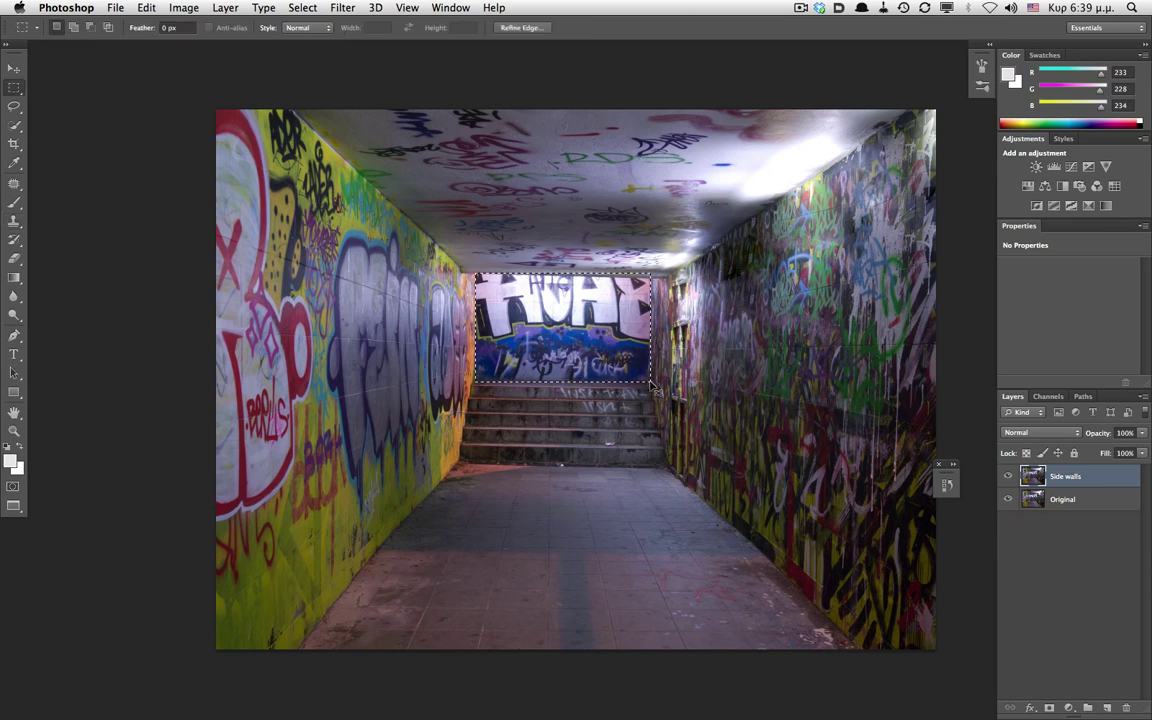
{"action": "key", "text": "super+v"}
{"action": "double_click", "coordinate": [1064, 476]}
{"action": "type", "text": "Far"}
{"action": "key", "text": "Return"}
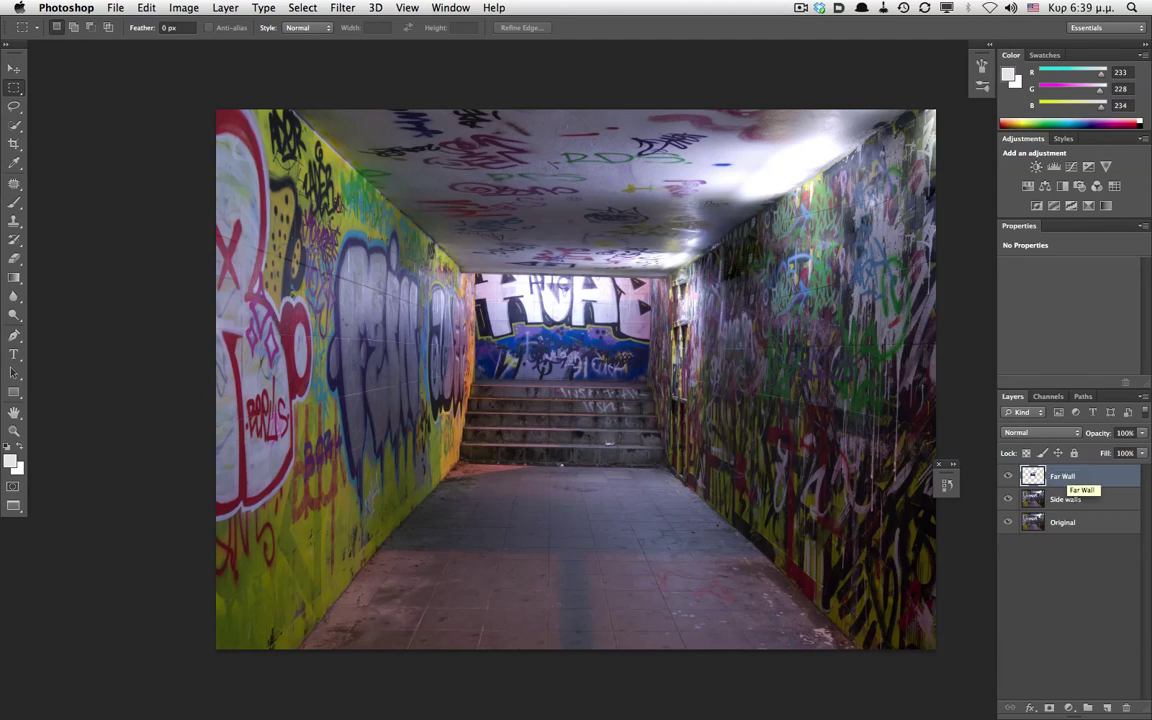
Load the Far Wall layer's outline as a selection, invert it and trim it to a rectangular frame around the wall.
{"action": "left_click", "coordinate": [1033, 478], "text": "super"}
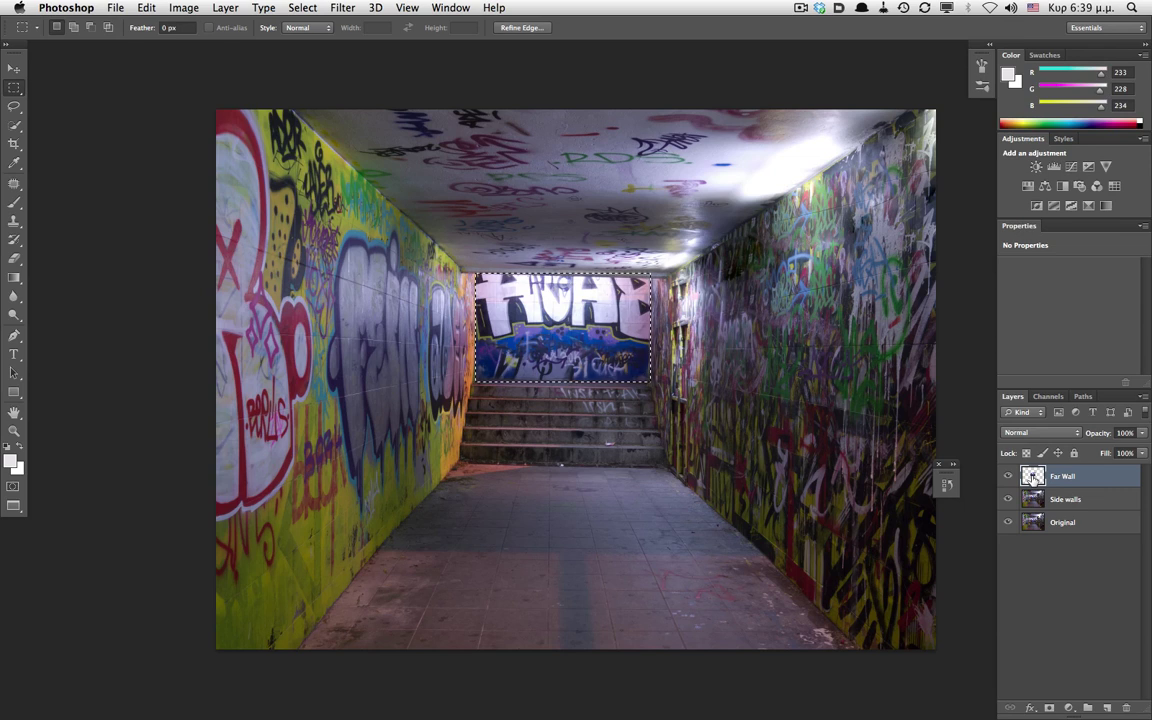
{"action": "key", "text": "super+shift+i"}
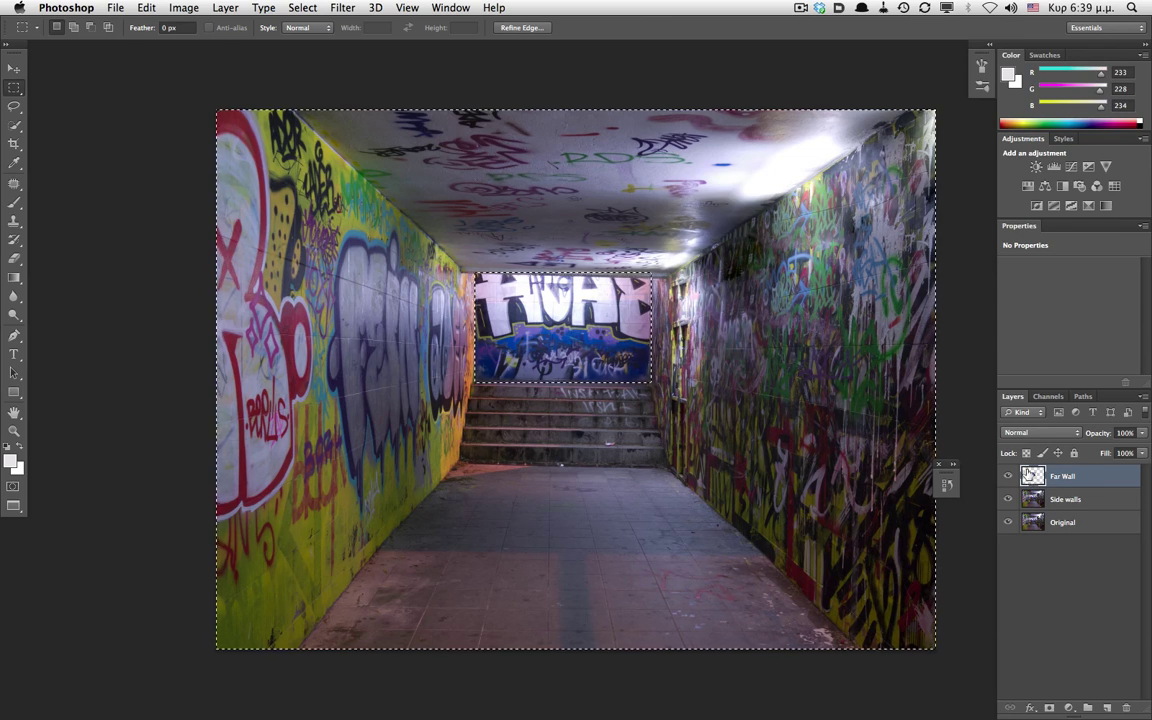
{"action": "left_click_drag", "start_coordinate": [232, 61], "coordinate": [946, 239], "text": "alt"}
{"action": "left_click_drag", "start_coordinate": [159, 193], "coordinate": [951, 414], "text": "alt"}
{"action": "left_click_drag", "start_coordinate": [742, 169], "coordinate": [967, 571]}
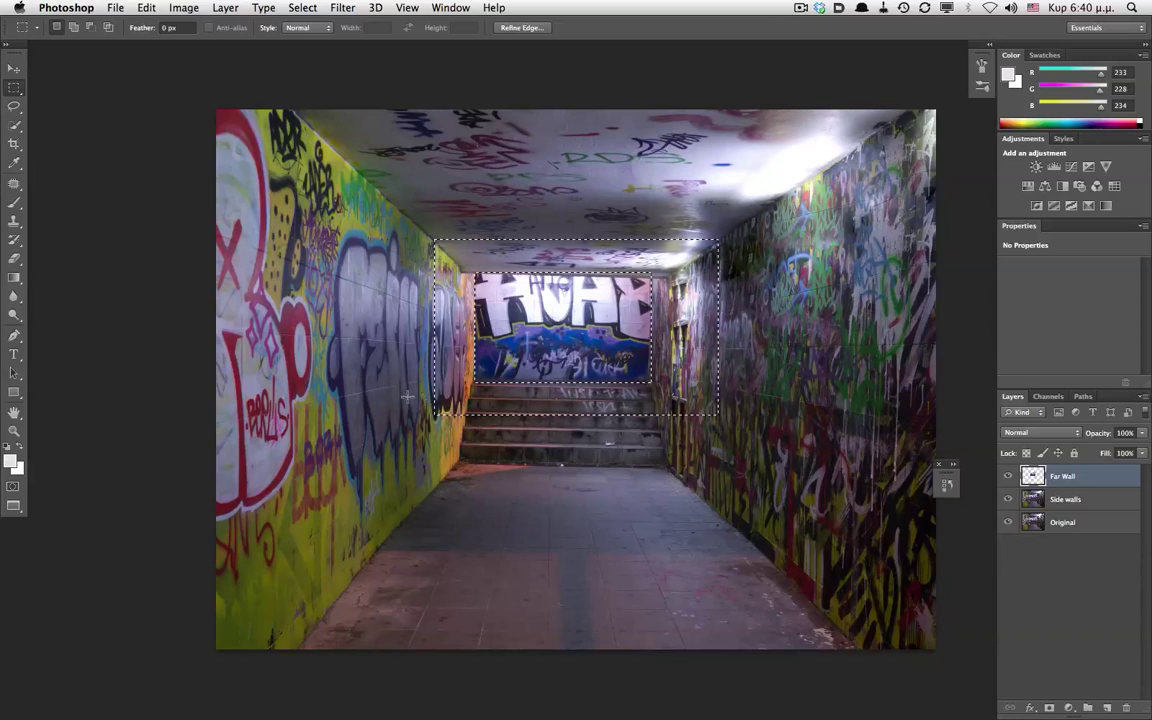
Fill the frame around the far wall with Content-Aware contents and deselect.
{"action": "left_click", "coordinate": [146, 7]}
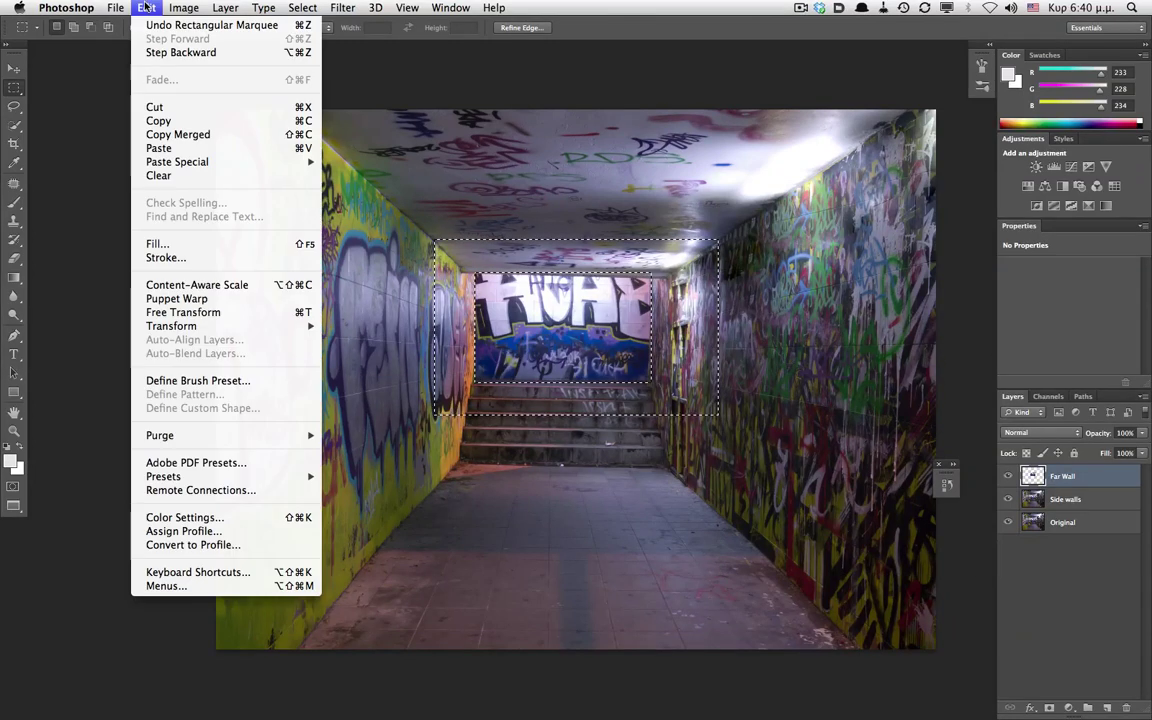
{"action": "left_click", "coordinate": [166, 244]}
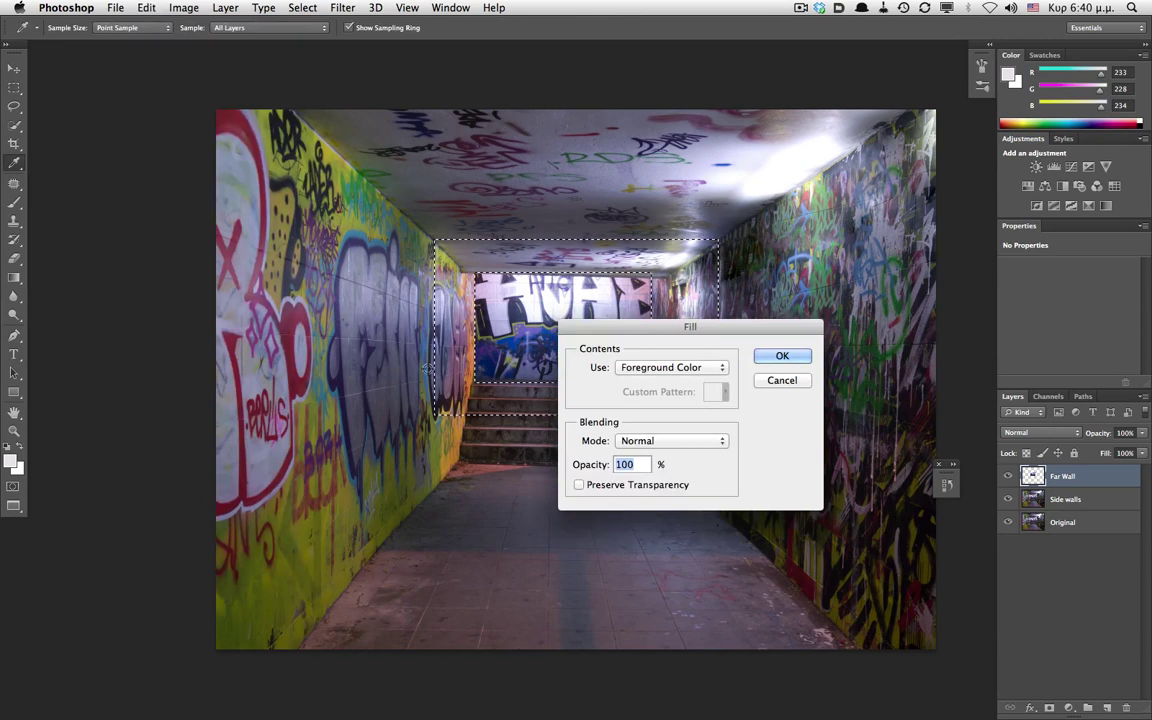
{"action": "left_click", "coordinate": [706, 368]}
{"action": "left_click", "coordinate": [655, 414]}
{"action": "left_click", "coordinate": [782, 356]}
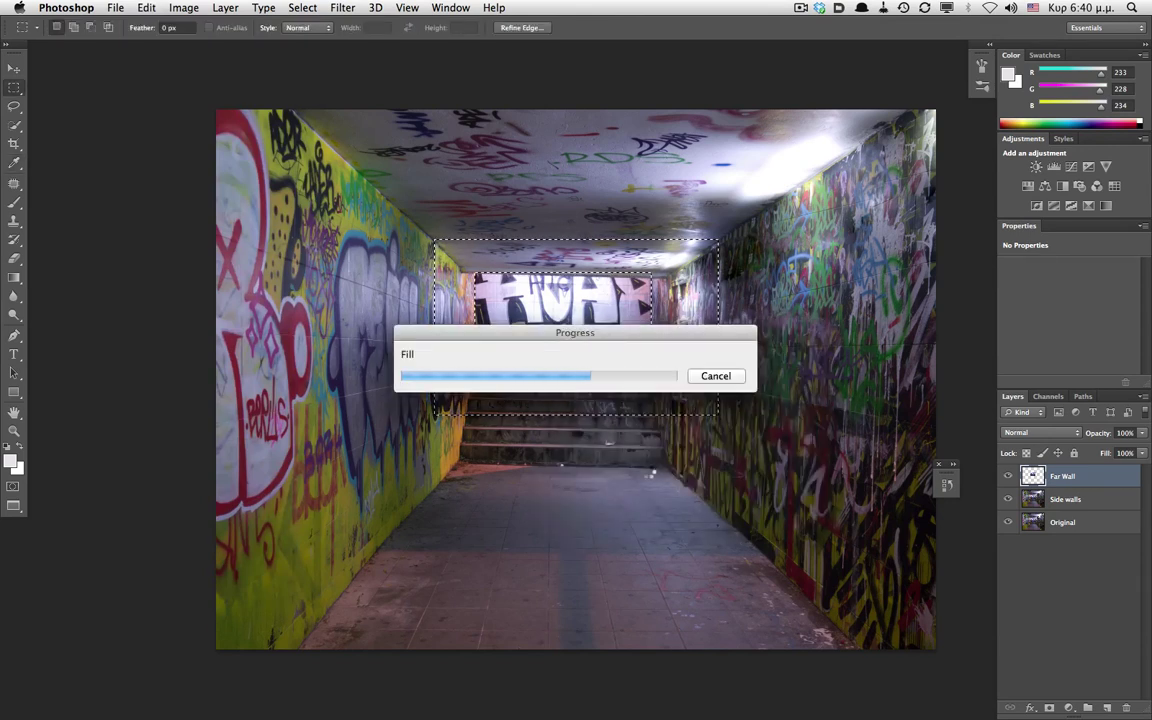
{"action": "key", "text": "super+d"}
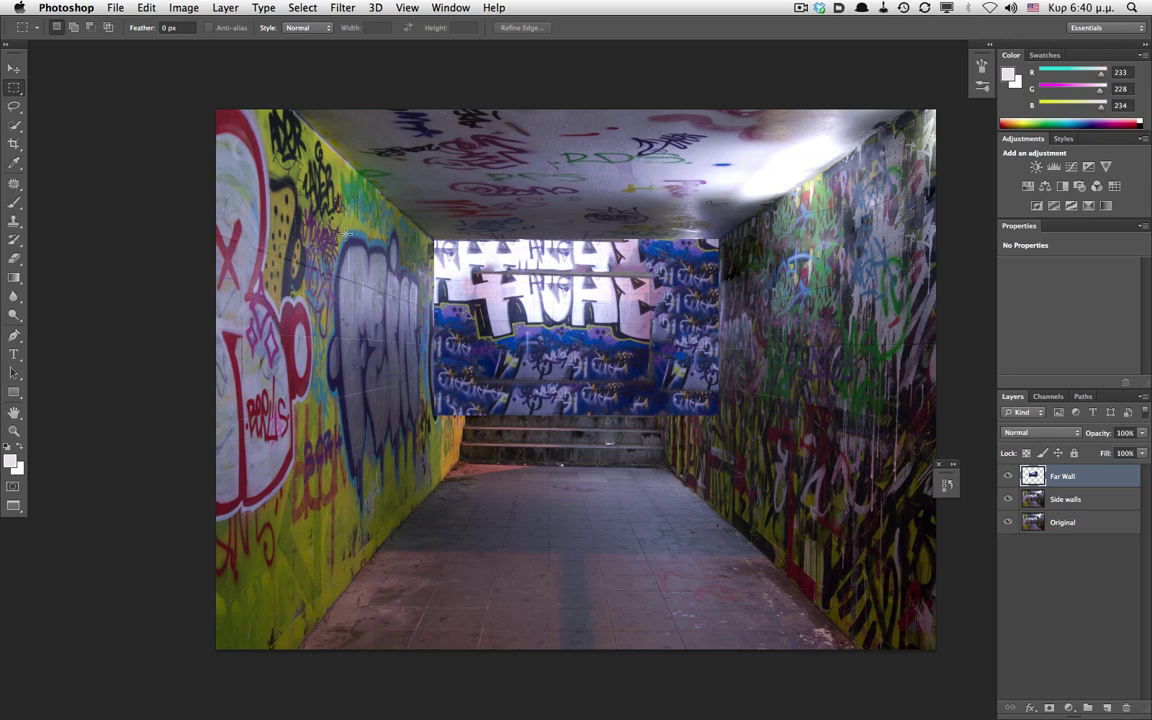
Clean up the seams in the Far Wall artwork with the Clone Stamp, hide that layer and make Side walls active.
{"action": "key", "text": "s"}
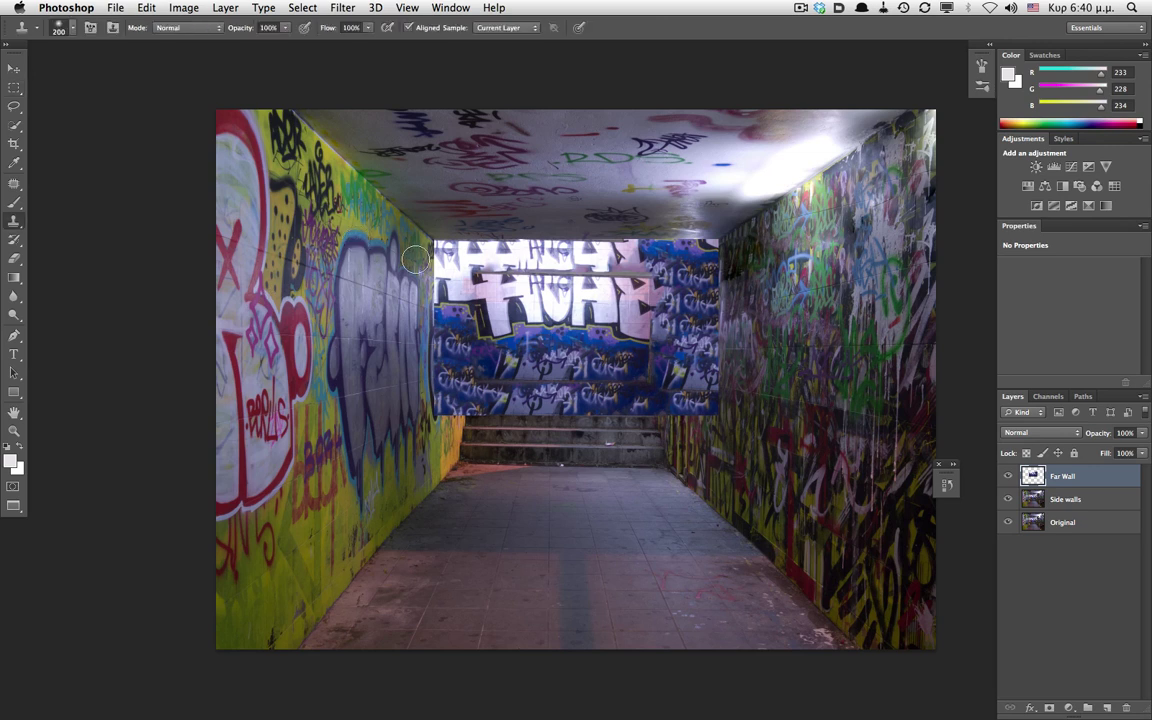
{"action": "left_click", "coordinate": [572, 293], "text": "alt"}
{"action": "left_click_drag", "start_coordinate": [571, 271], "coordinate": [588, 270]}
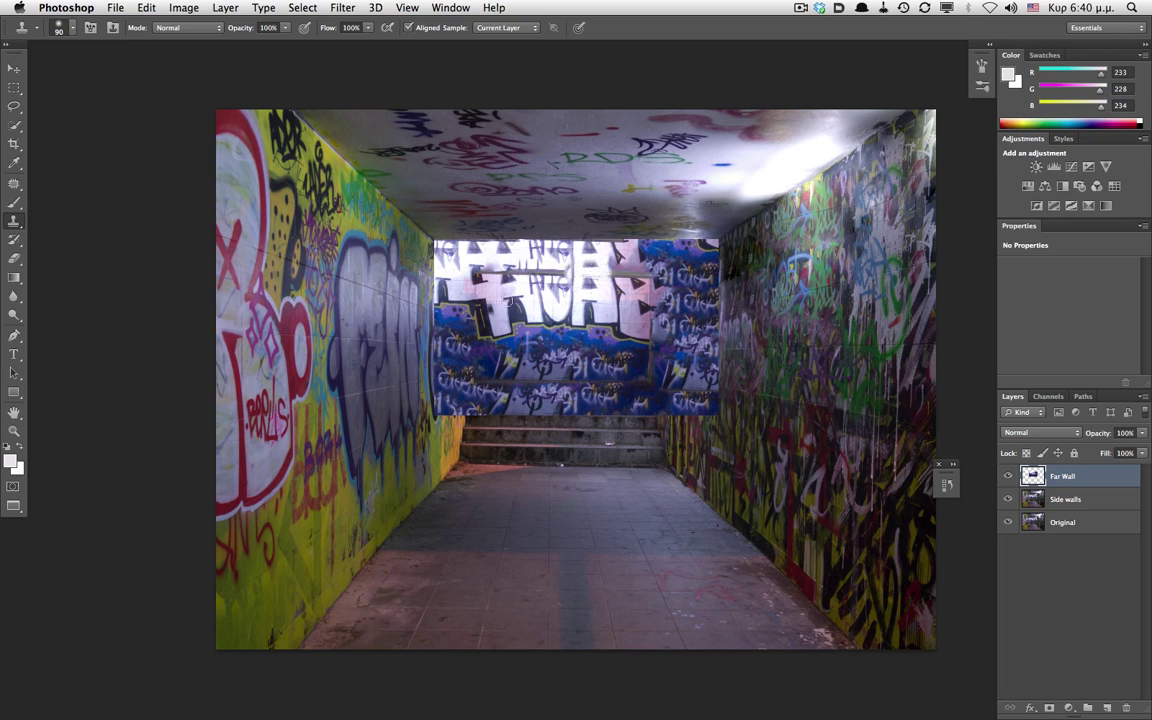
{"action": "left_click", "coordinate": [552, 302], "text": "alt"}
{"action": "left_click_drag", "start_coordinate": [561, 272], "coordinate": [537, 271]}
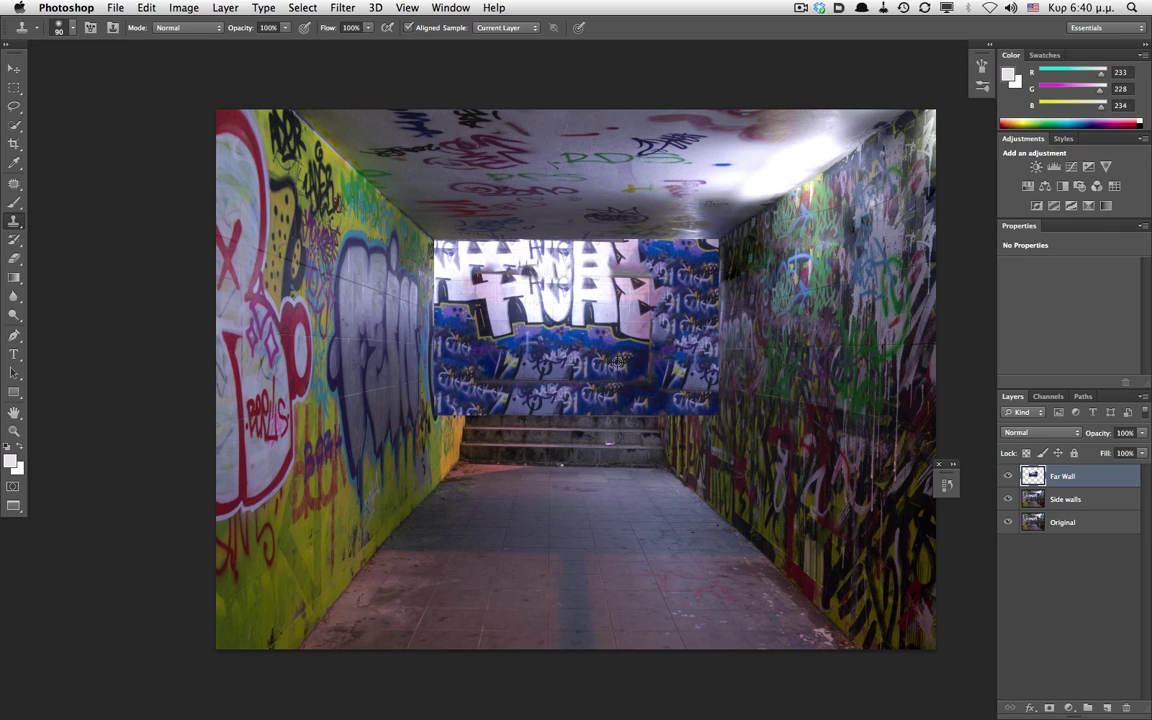
{"action": "left_click_drag", "start_coordinate": [440, 348], "coordinate": [430, 378]}
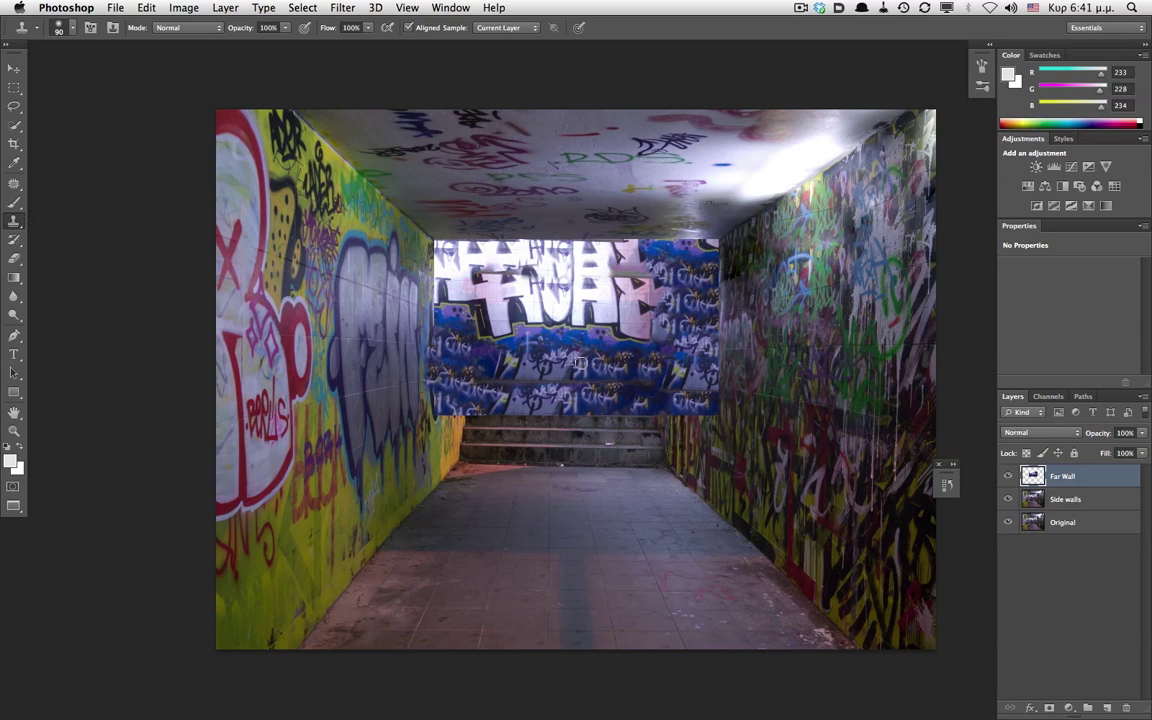
{"action": "key", "text": "alt+bracketleft"}
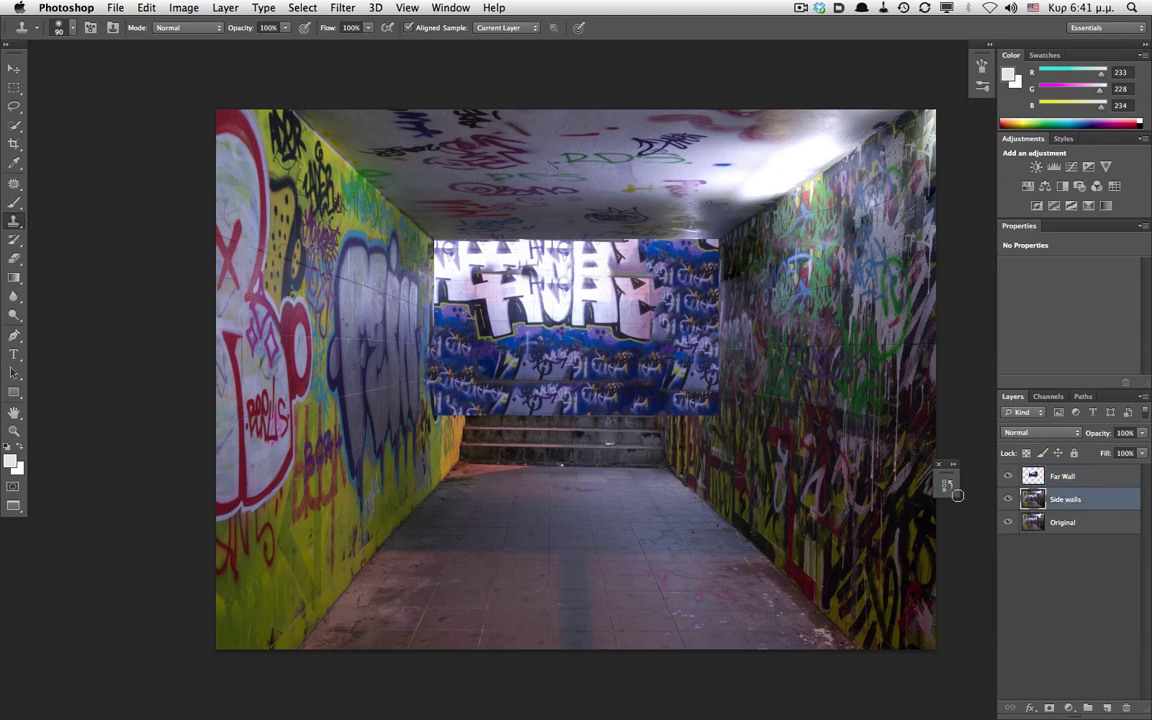
{"action": "left_click", "coordinate": [1008, 476]}
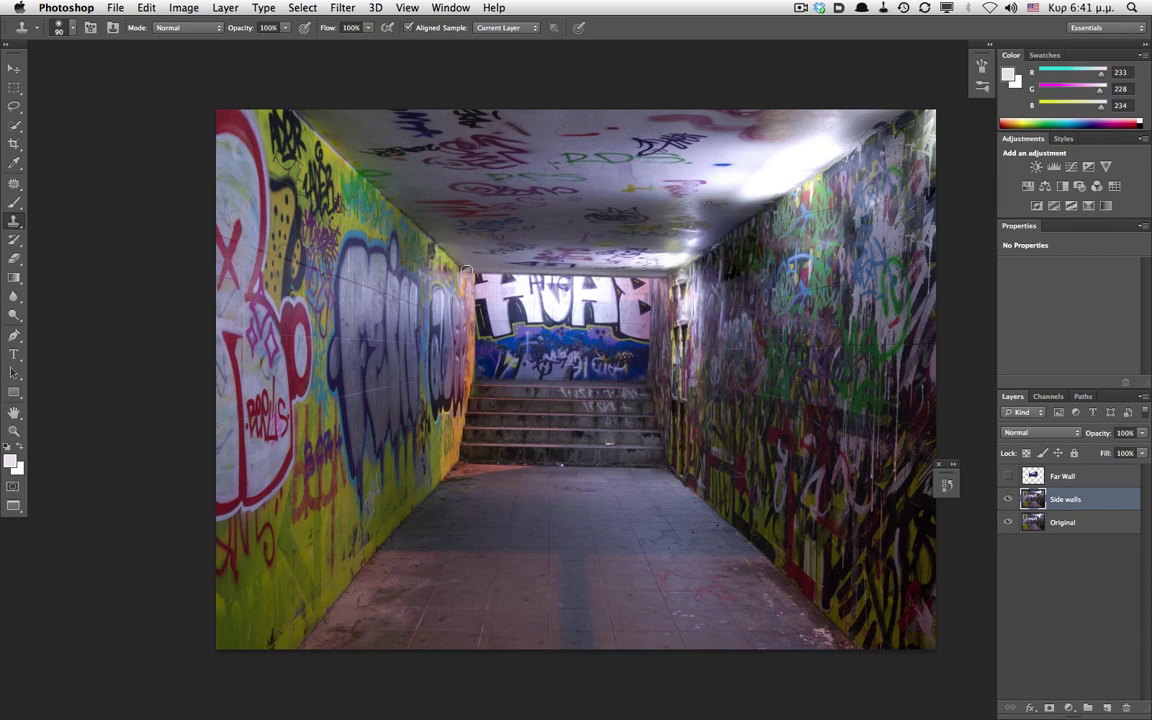
Try extending a fresh copy of the end wall beyond its edges with the Clone Stamp, and discard the copied layer.
{"action": "key", "text": "m"}
{"action": "mouse_move", "coordinate": [476, 272]}
{"action": "left_mouse_down"}
{"action": "mouse_move", "coordinate": [480, 300]}
{"action": "mouse_move", "coordinate": [650, 382]}
{"action": "left_mouse_up"}
{"action": "key", "text": "super+j"}
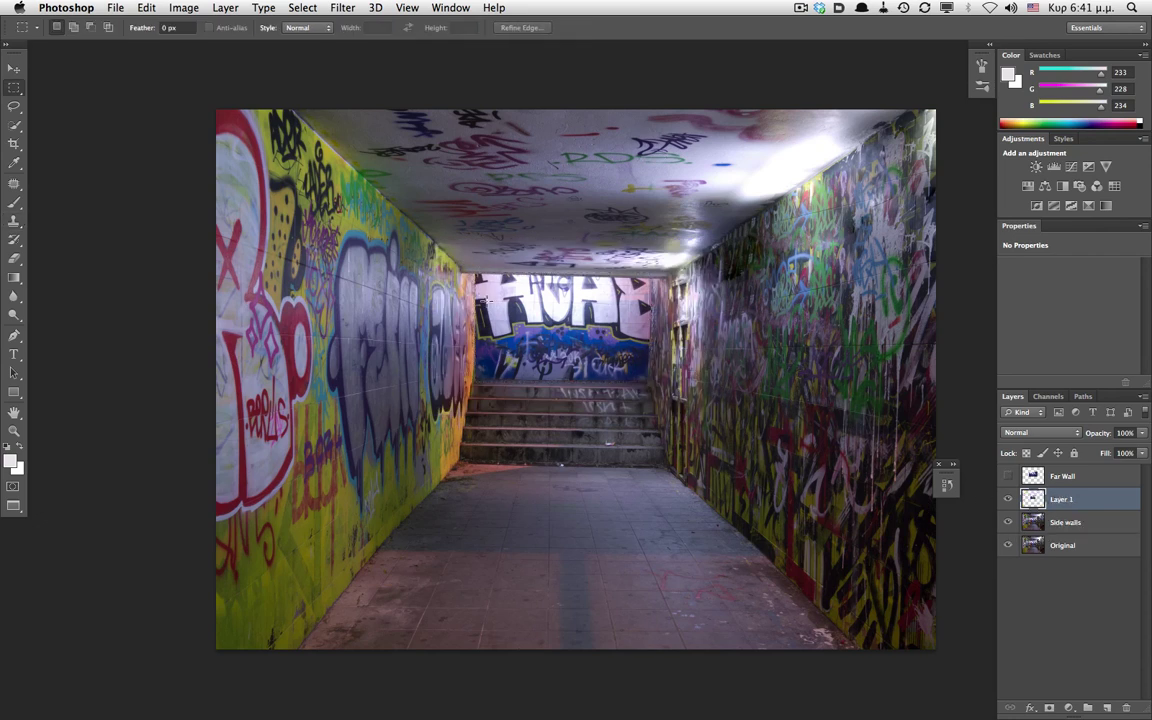
{"action": "key", "text": "s"}
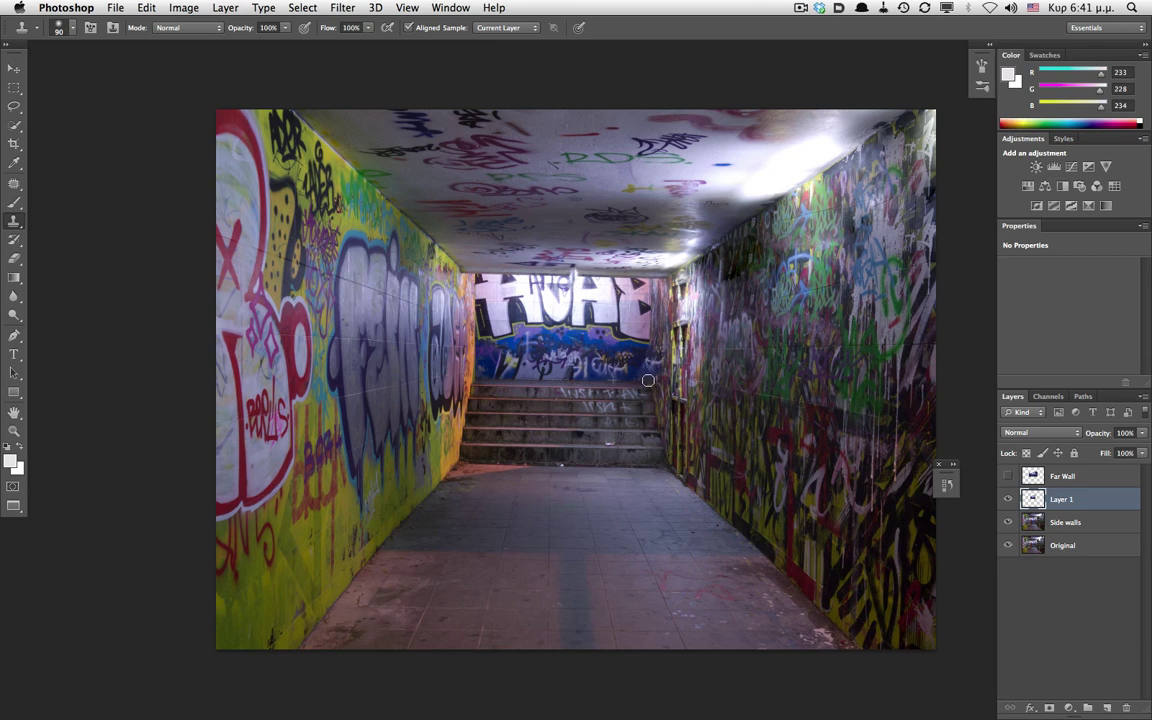
{"action": "left_click", "coordinate": [489, 380], "text": "alt"}
{"action": "mouse_move", "coordinate": [471, 381]}
{"action": "left_mouse_down"}
{"action": "mouse_move", "coordinate": [469, 348]}
{"action": "mouse_move", "coordinate": [469, 373]}
{"action": "left_mouse_up"}
{"action": "mouse_move", "coordinate": [495, 271]}
{"action": "left_mouse_down"}
{"action": "mouse_move", "coordinate": [481, 268]}
{"action": "mouse_move", "coordinate": [539, 266]}
{"action": "left_mouse_up"}
{"action": "left_click", "coordinate": [501, 307], "text": "alt"}
{"action": "left_click", "coordinate": [531, 300], "text": "alt"}
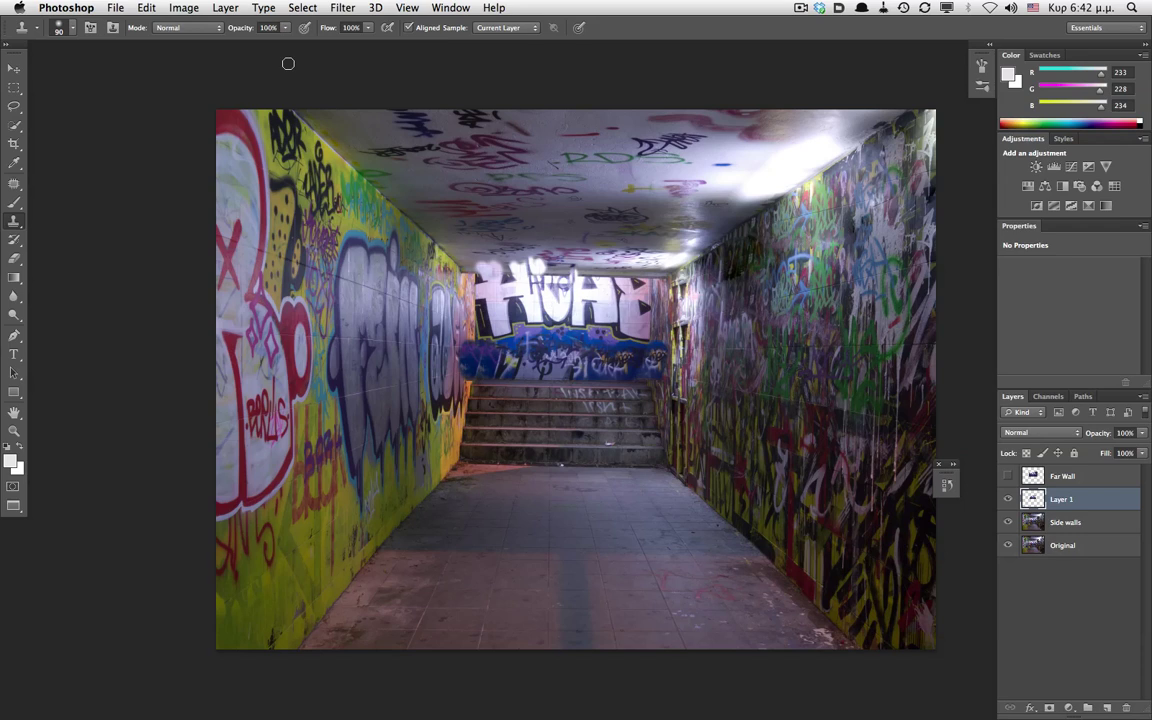
{"action": "left_click", "coordinate": [610, 307], "text": "alt"}
{"action": "left_click_drag", "start_coordinate": [606, 276], "coordinate": [601, 266]}
{"action": "key", "text": "Delete"}
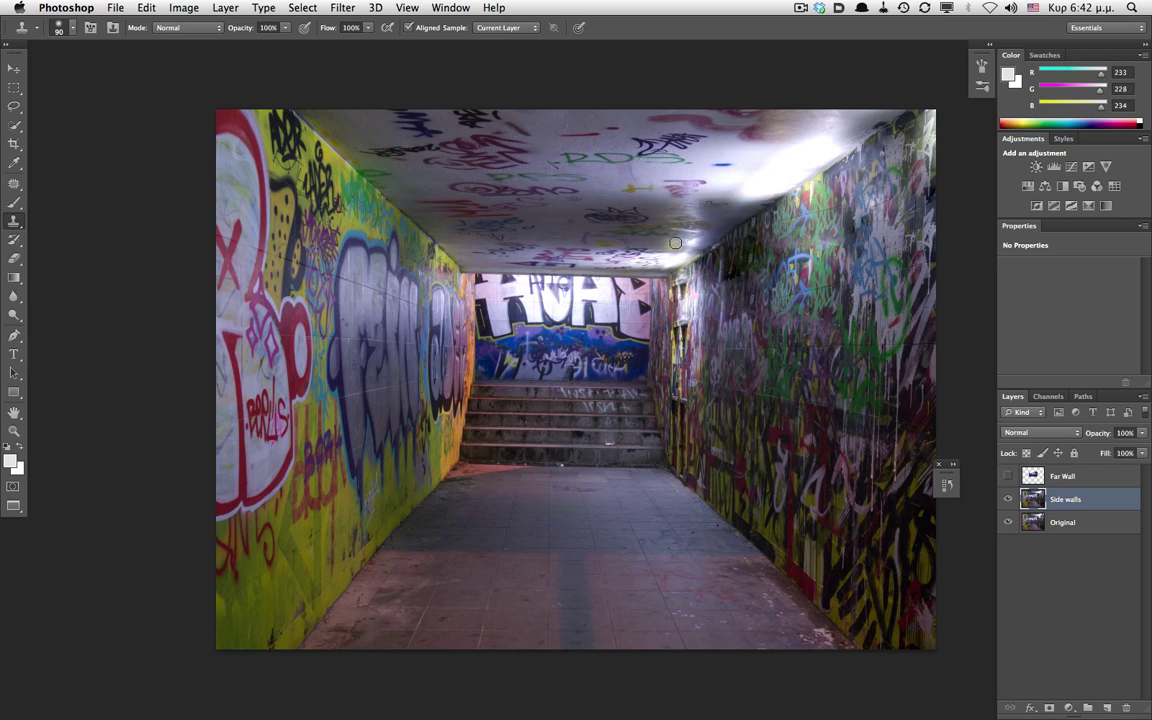
Patch out the large light glare on the ceiling with neighbouring ceiling graffiti and touch up the area with the content-aware Spot Healing Brush.
{"action": "left_click", "coordinate": [14, 184]}
{"action": "mouse_move", "coordinate": [848, 149]}
{"action": "left_mouse_down"}
{"action": "mouse_move", "coordinate": [774, 149]}
{"action": "mouse_move", "coordinate": [690, 199]}
{"action": "mouse_move", "coordinate": [600, 186]}
{"action": "mouse_move", "coordinate": [648, 206]}
{"action": "left_mouse_up"}
{"action": "key", "text": "ctrl+d"}
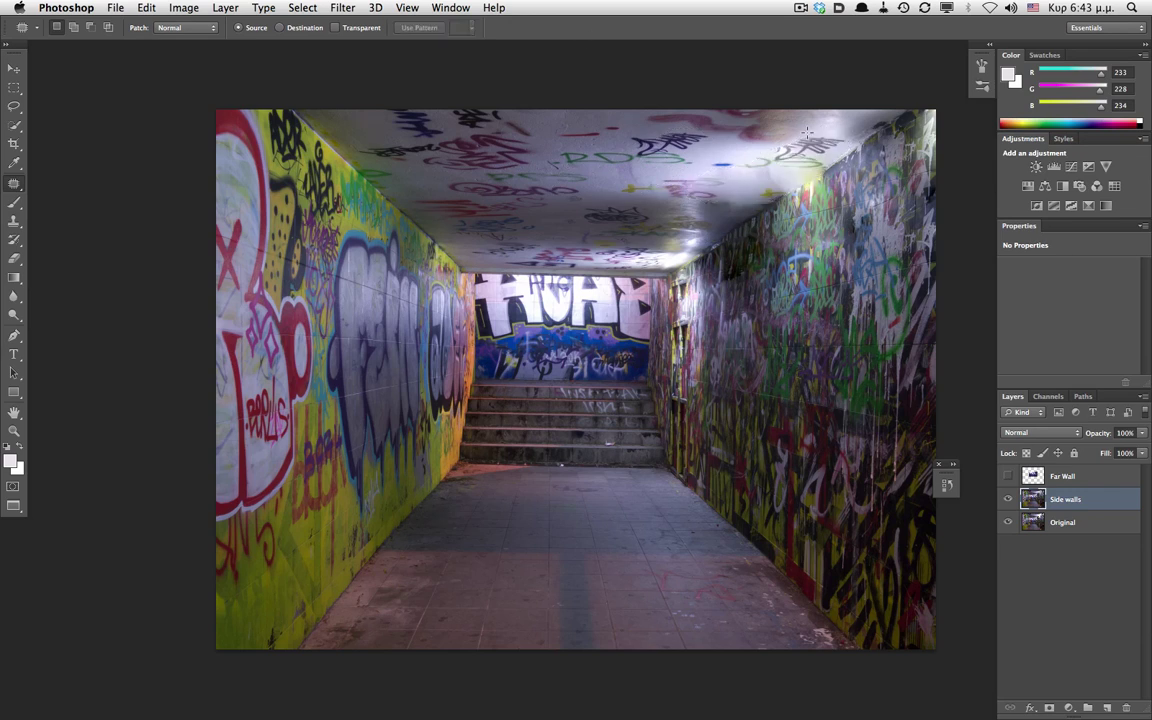
{"action": "key", "text": "shift+j"}
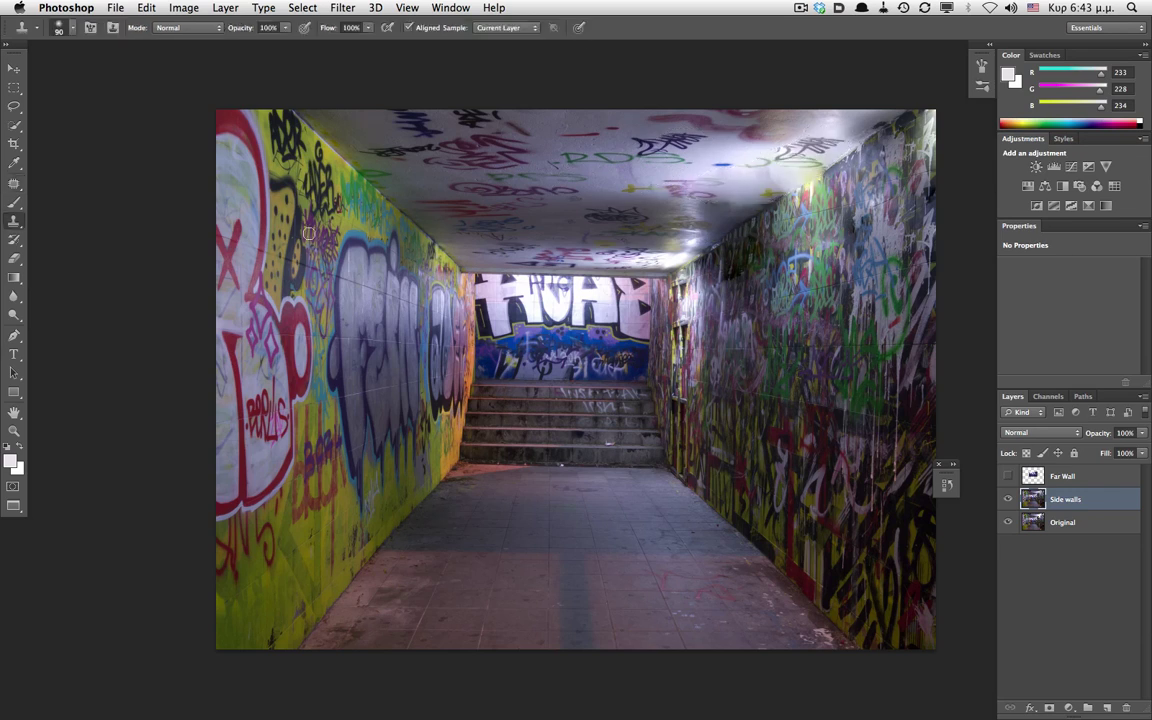
{"action": "key", "text": "shift+j"}
{"action": "key", "text": "shift+j"}
{"action": "left_click_drag", "start_coordinate": [795, 143], "coordinate": [620, 182]}
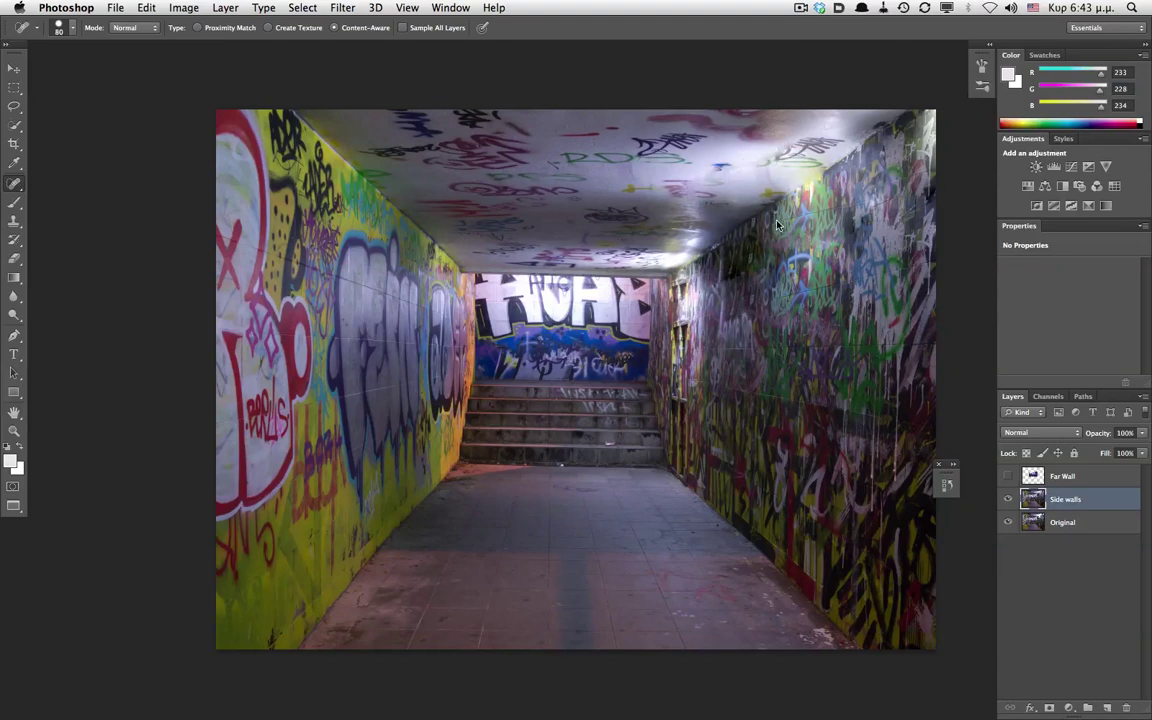
Patch out the smaller light glare near the far end of the ceiling with nearby ceiling texture and deselect.
{"action": "key", "text": "shift+j"}
{"action": "key", "text": "shift+j"}
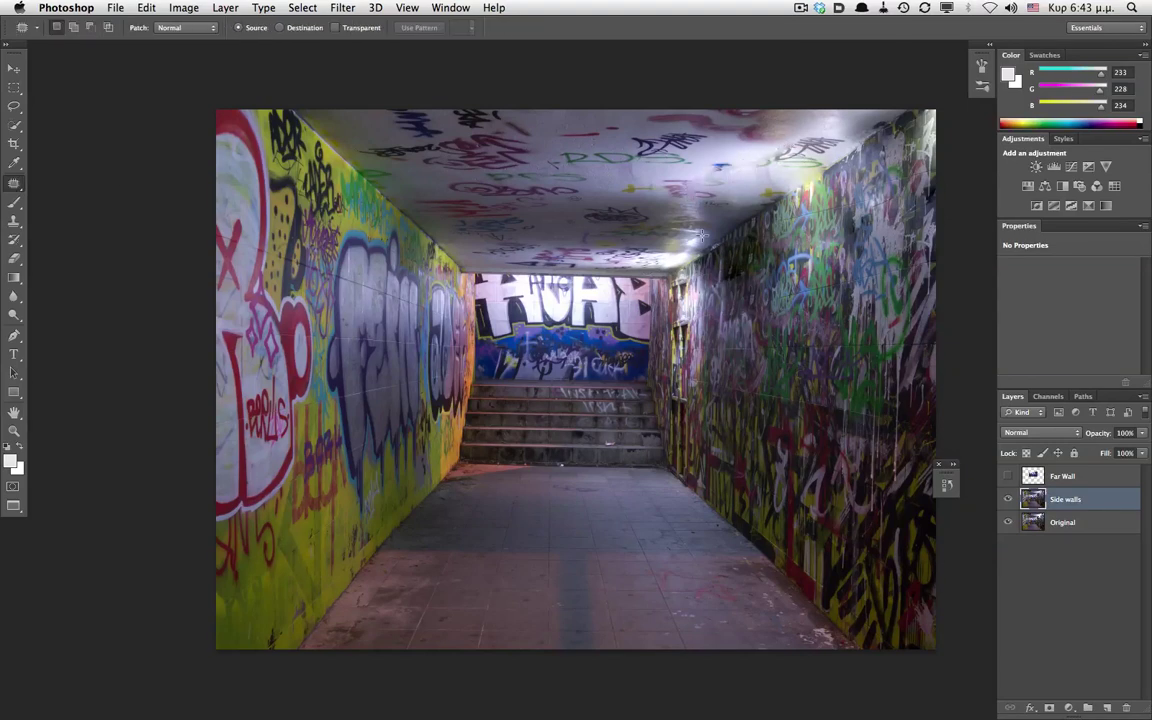
{"action": "mouse_move", "coordinate": [700, 237]}
{"action": "left_mouse_down"}
{"action": "mouse_move", "coordinate": [580, 225]}
{"action": "mouse_move", "coordinate": [595, 248]}
{"action": "mouse_move", "coordinate": [625, 235]}
{"action": "mouse_move", "coordinate": [595, 254]}
{"action": "left_mouse_up"}
{"action": "key", "text": "super+d"}
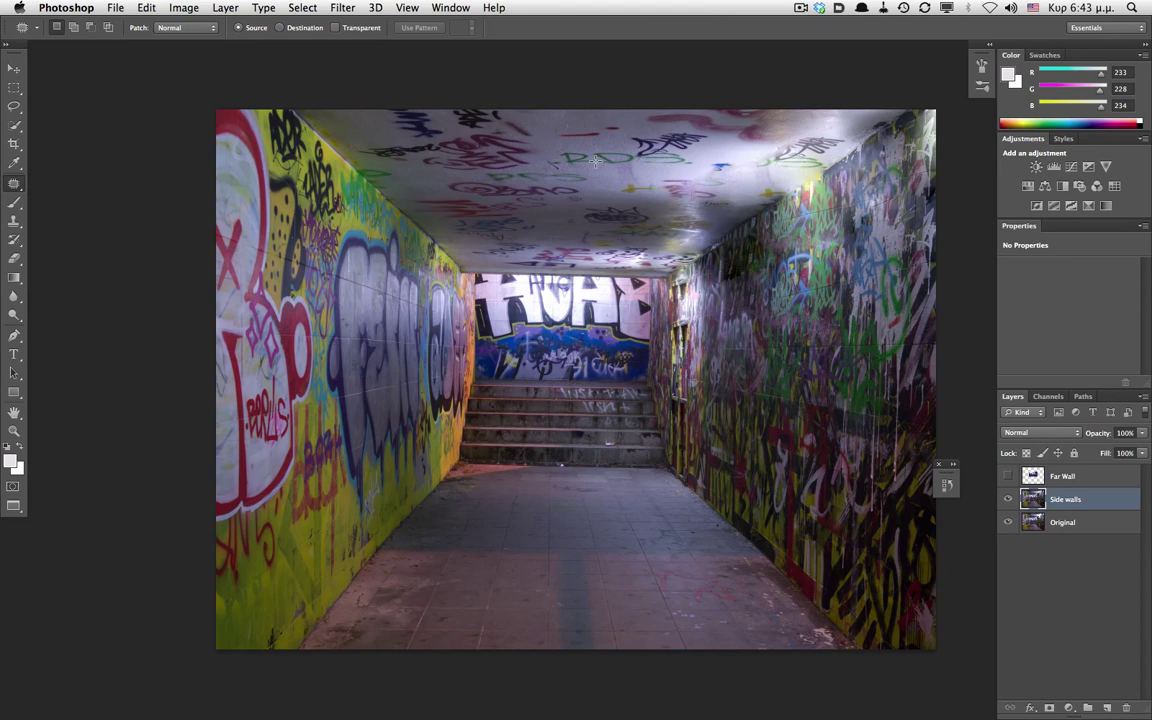
Switch to Cinema 4D, create a new project and add a camera to it.
{"action": "key", "text": "super+Tab"}
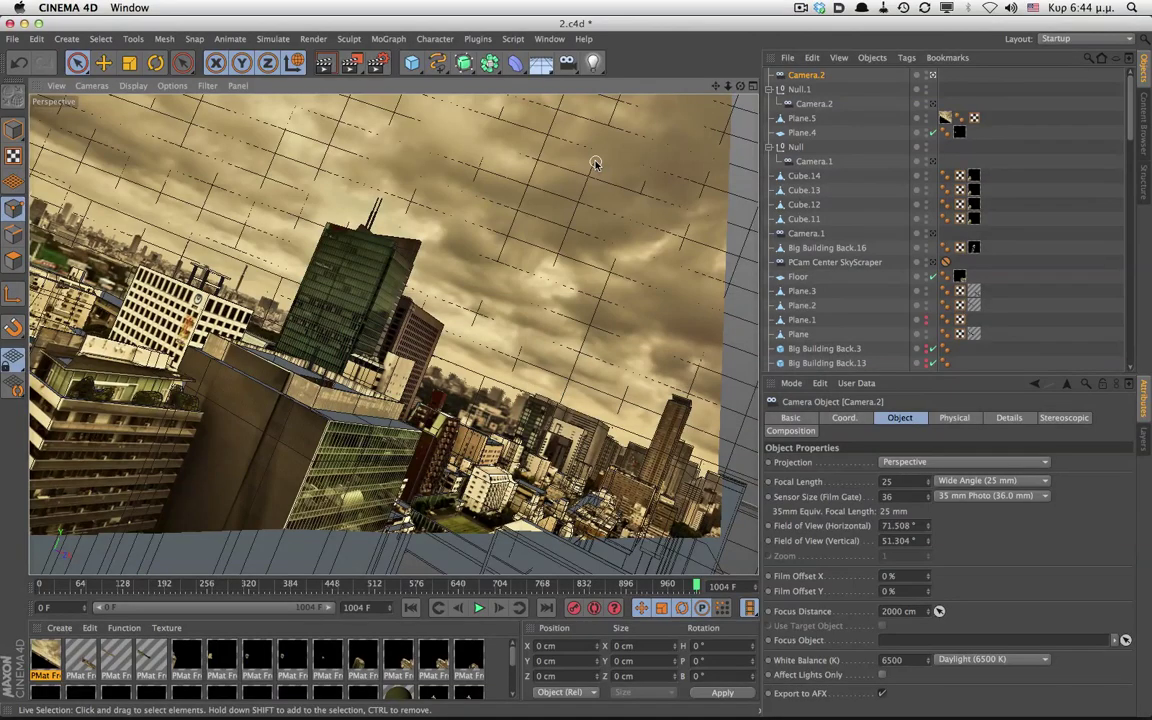
{"action": "key", "text": "super+n"}
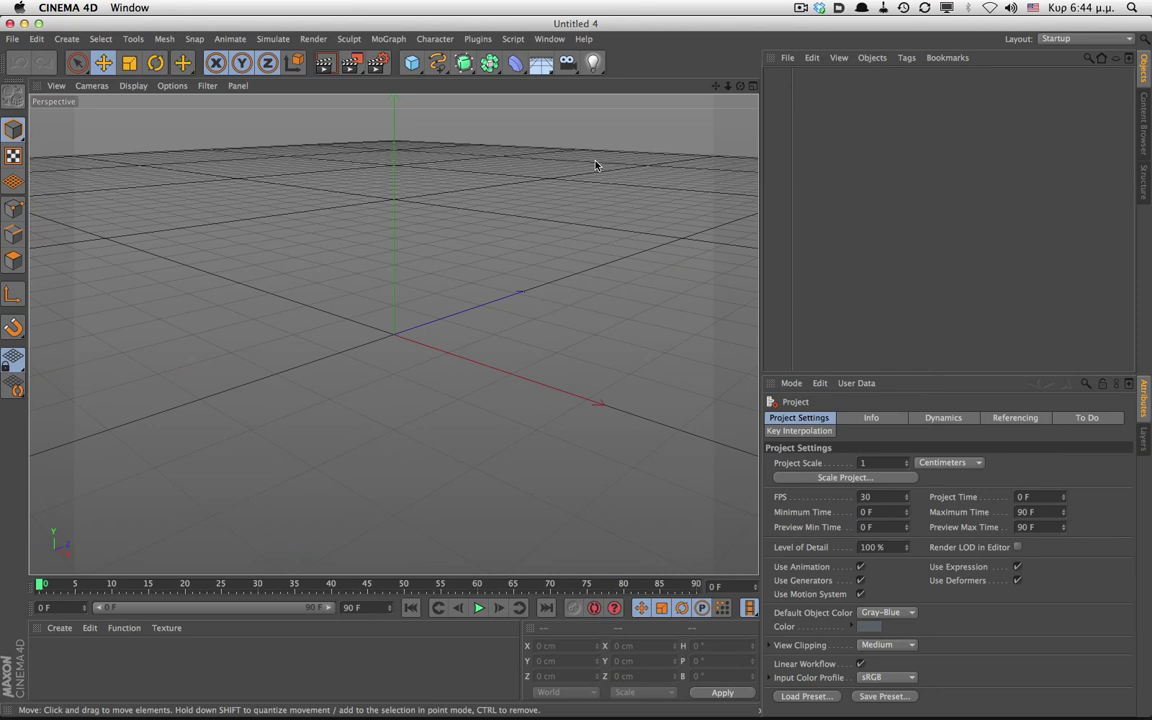
{"action": "left_click", "coordinate": [567, 62]}
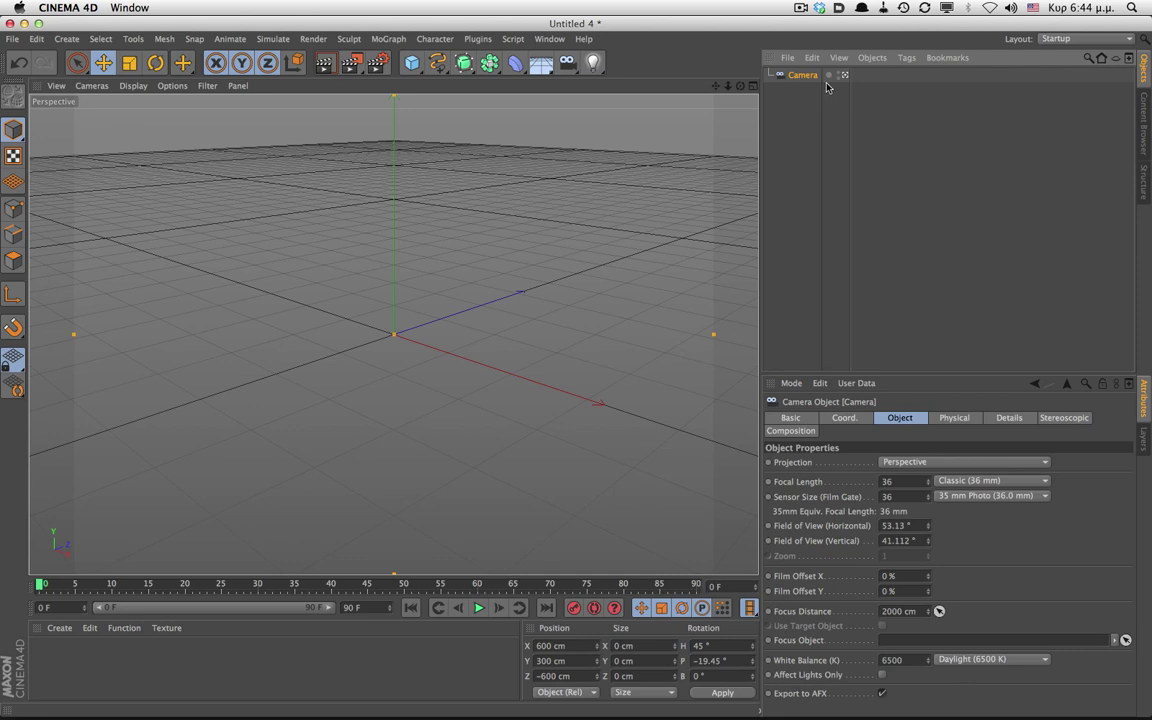
Attach a Camera Calibrator tag to the new camera.
{"action": "right_click", "coordinate": [801, 75]}
{"action": "mouse_move", "coordinate": [890, 85]}
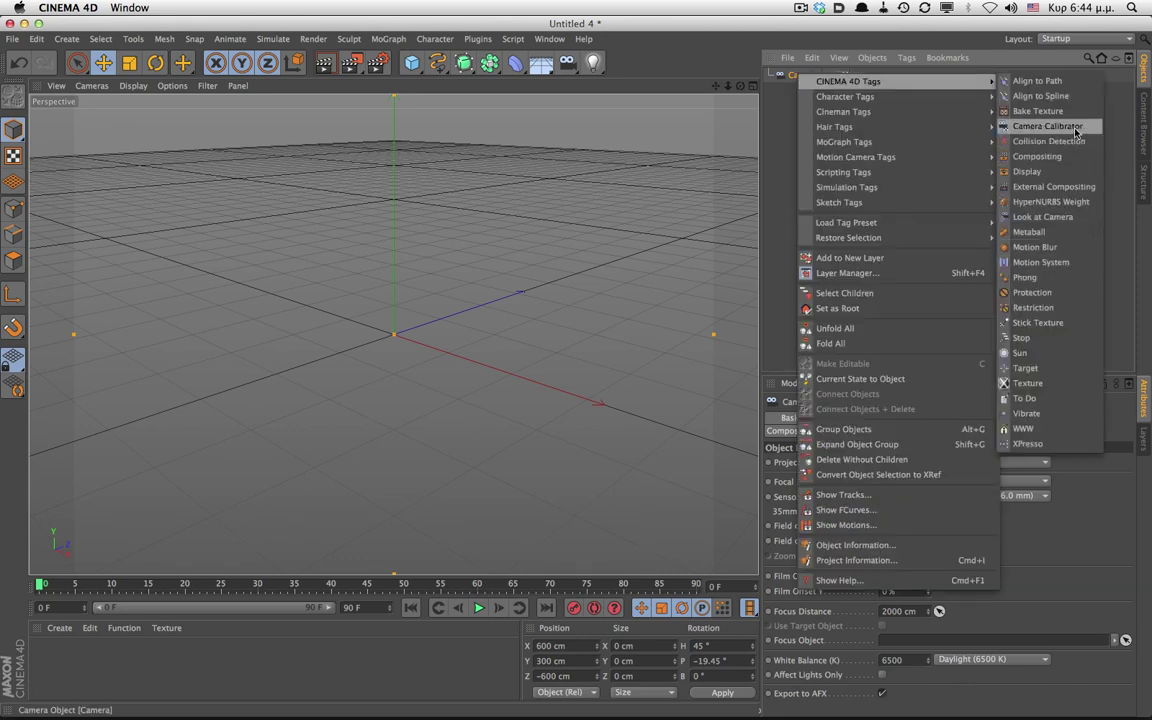
{"action": "left_click", "coordinate": [1047, 126]}
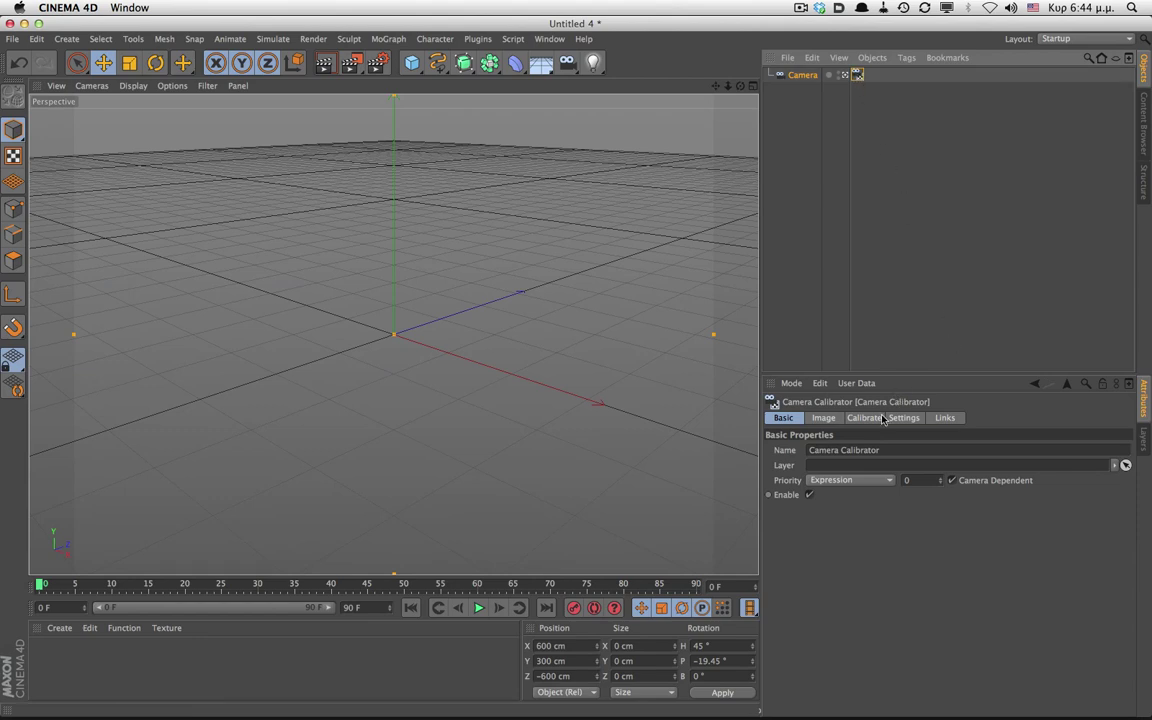
Load 4.psd from the Tutorial folder as the Camera Calibrator's image and show the tag's calibration options.
{"action": "left_click", "coordinate": [825, 418]}
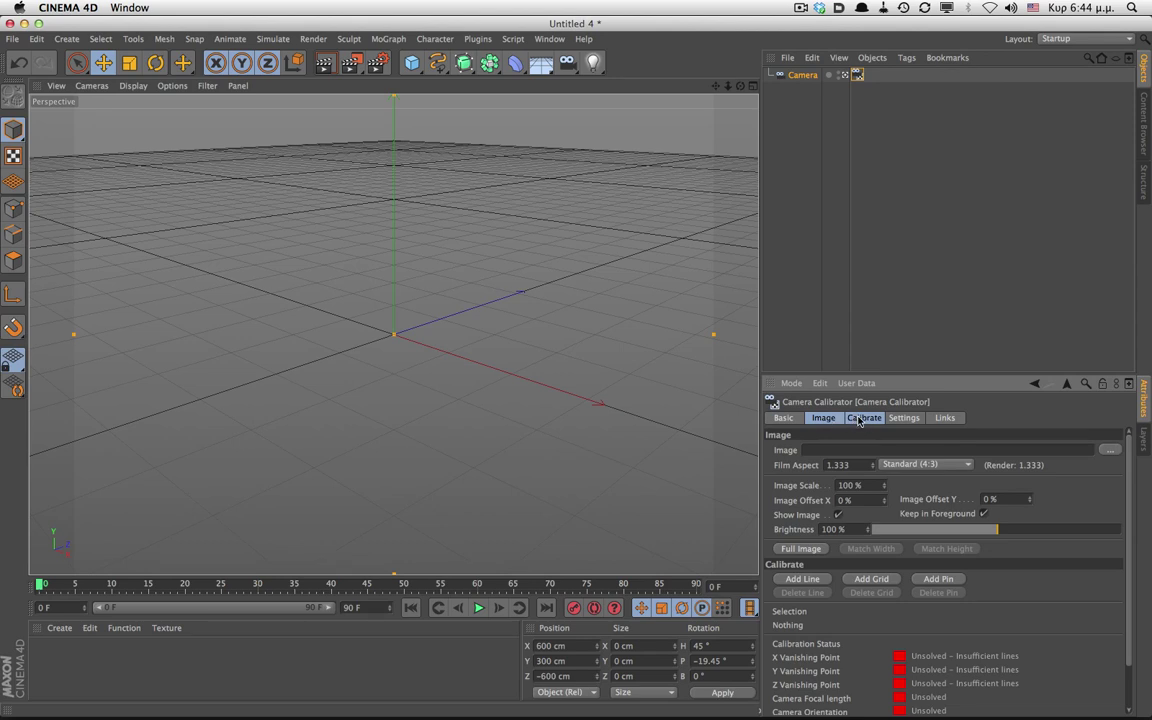
{"action": "left_click", "coordinate": [1110, 450]}
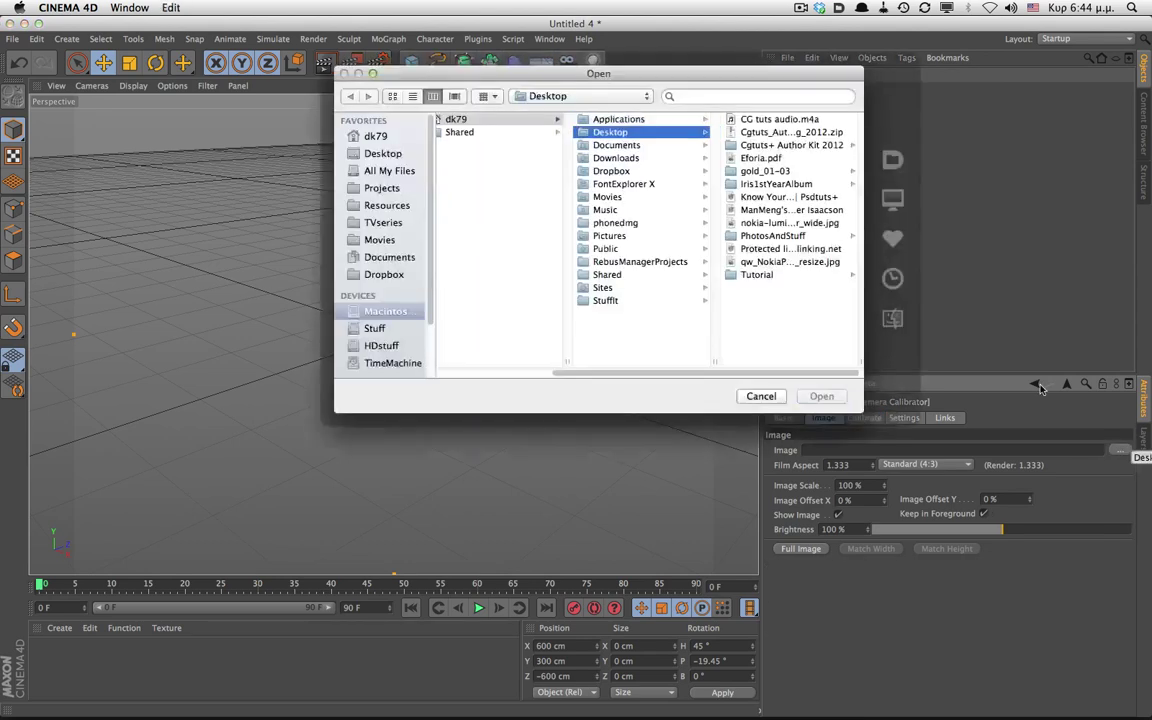
{"action": "left_click", "coordinate": [745, 274]}
{"action": "left_click", "coordinate": [762, 170]}
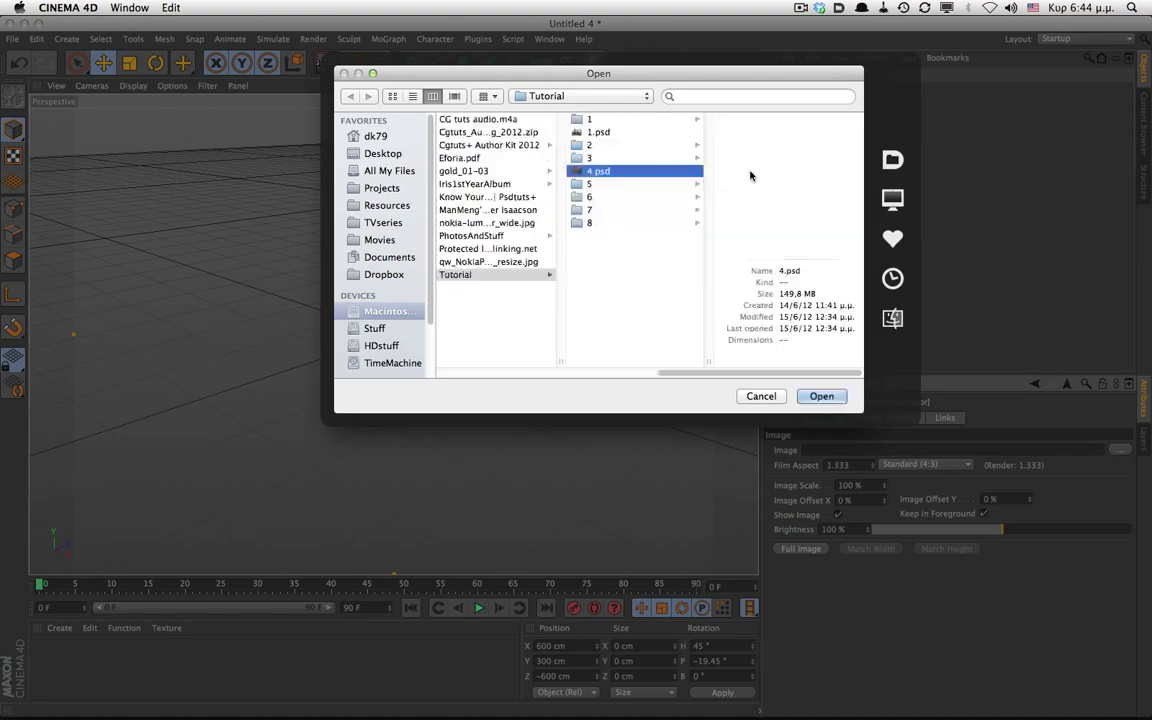
{"action": "left_click", "coordinate": [821, 396]}
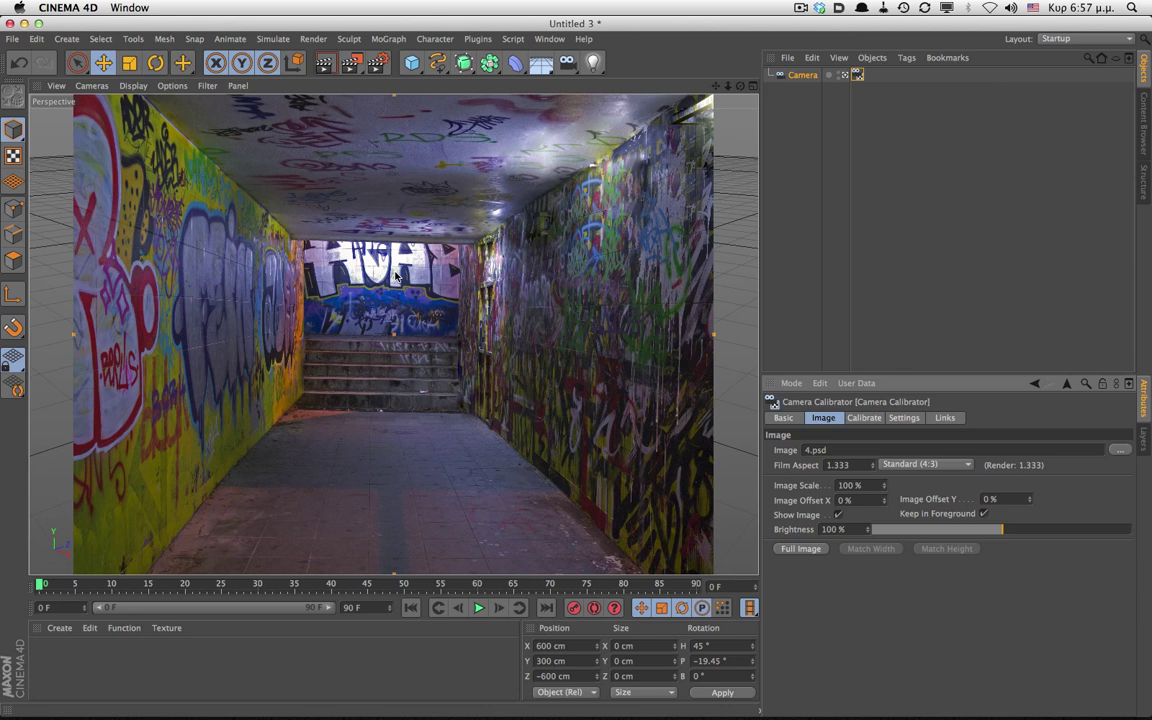
{"action": "left_click", "coordinate": [866, 418]}
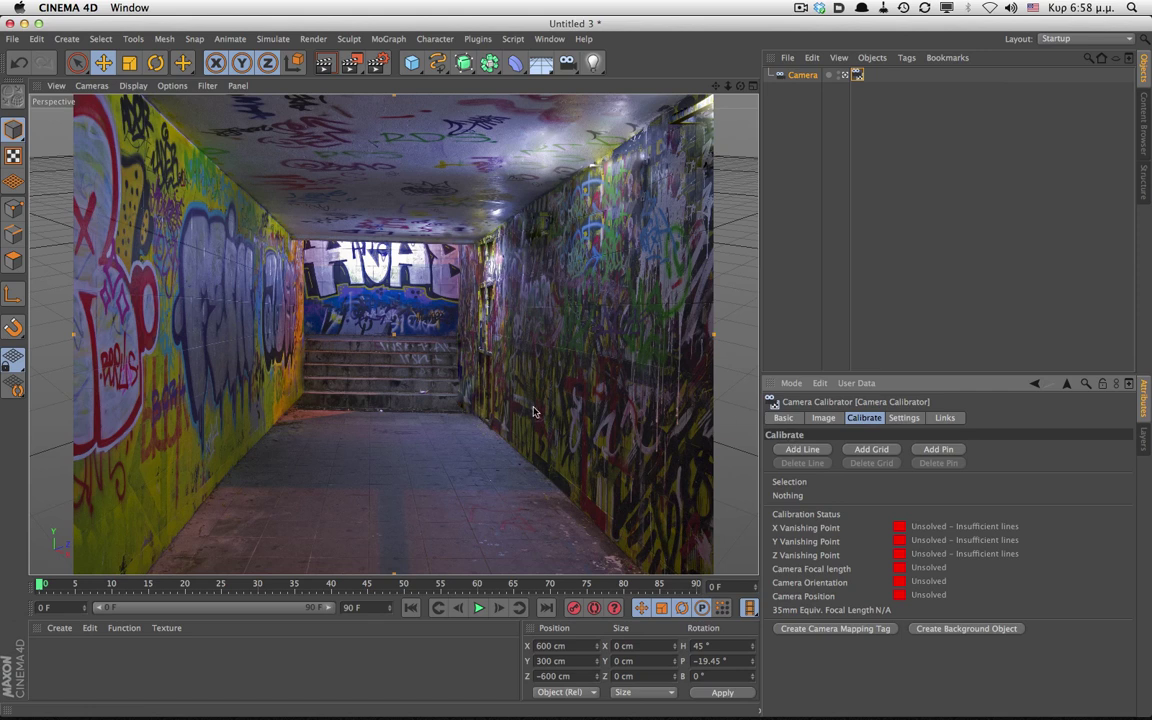
Add a calibration line and fit it along the edge where the left wall meets the floor.
{"action": "left_click", "coordinate": [802, 449]}
{"action": "left_click_drag", "start_coordinate": [175, 362], "coordinate": [149, 569]}
{"action": "left_click_drag", "start_coordinate": [585, 403], "coordinate": [290, 408]}
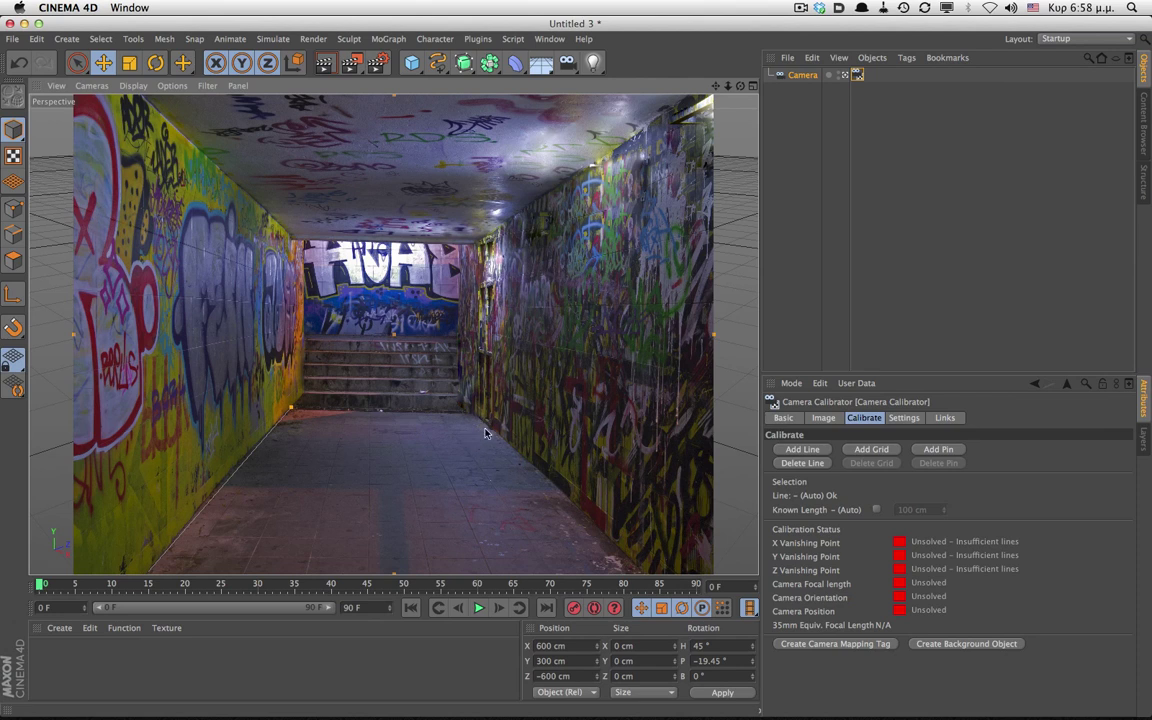
Try magnifier zoom values of 400% and 800% while adjusting the far endpoint of the left floor-edge line.
{"action": "left_click", "coordinate": [901, 418]}
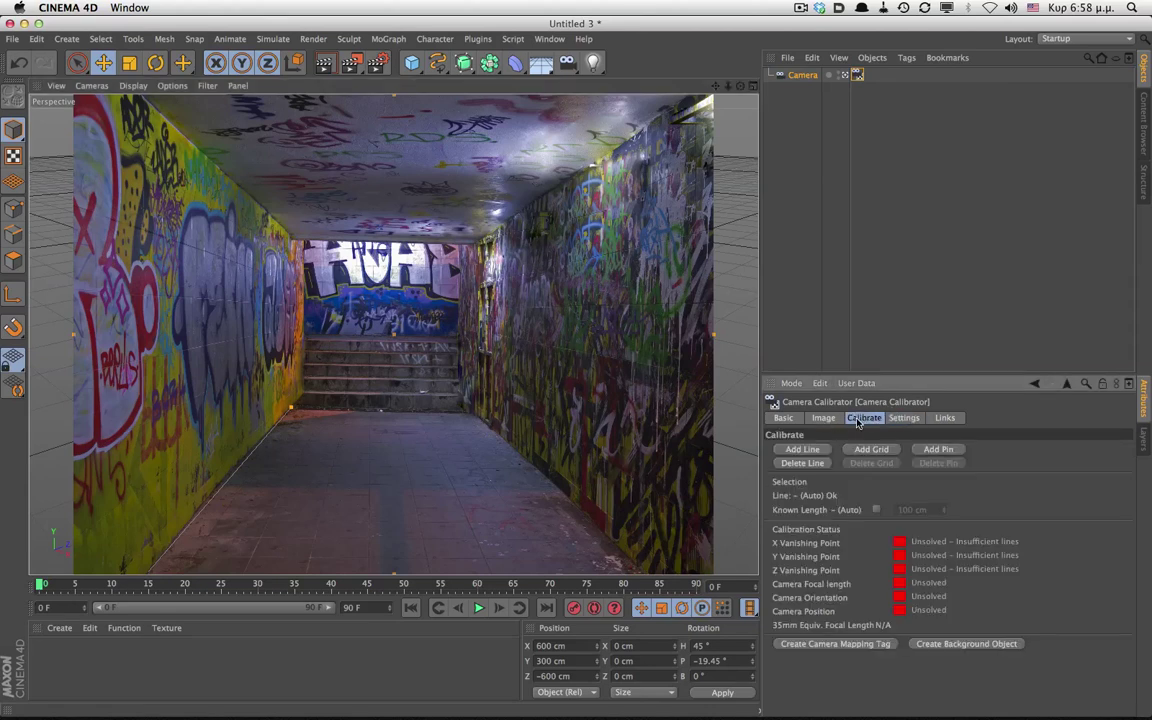
{"action": "left_click", "coordinate": [903, 418]}
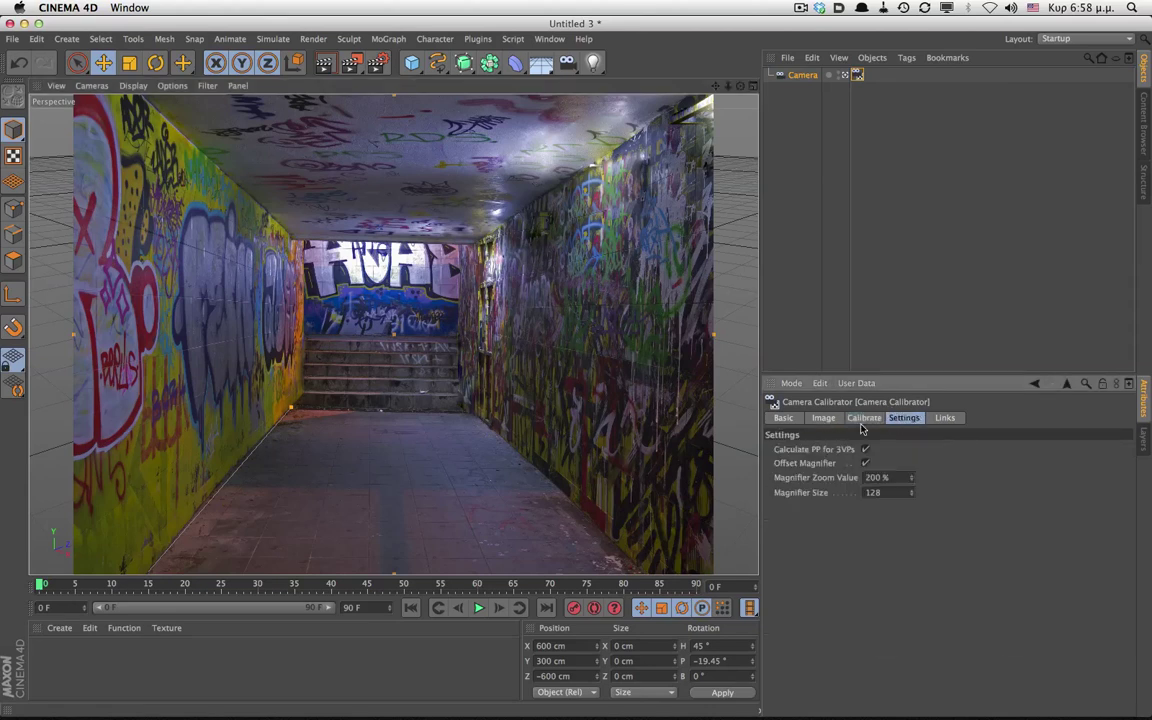
{"action": "left_click", "coordinate": [866, 477]}
{"action": "type", "text": "400"}
{"action": "key", "text": "Return"}
{"action": "left_click_drag", "start_coordinate": [291, 408], "coordinate": [290, 409]}
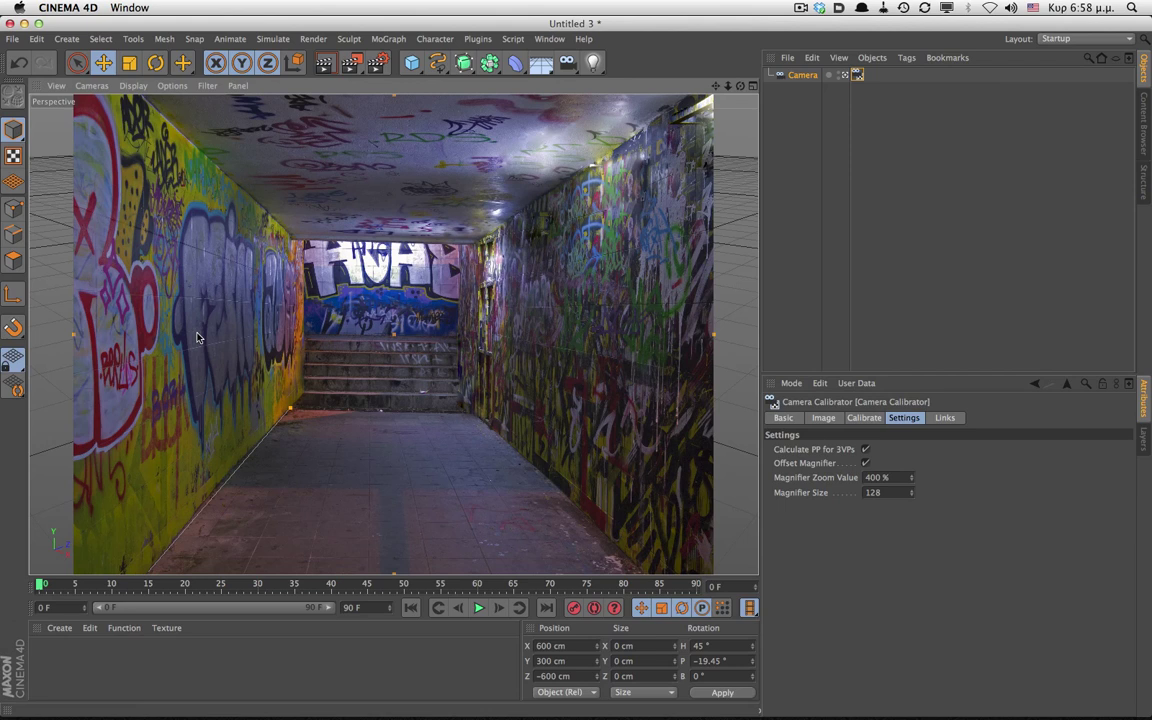
{"action": "left_click", "coordinate": [866, 477]}
{"action": "type", "text": "800"}
{"action": "key", "text": "Return"}
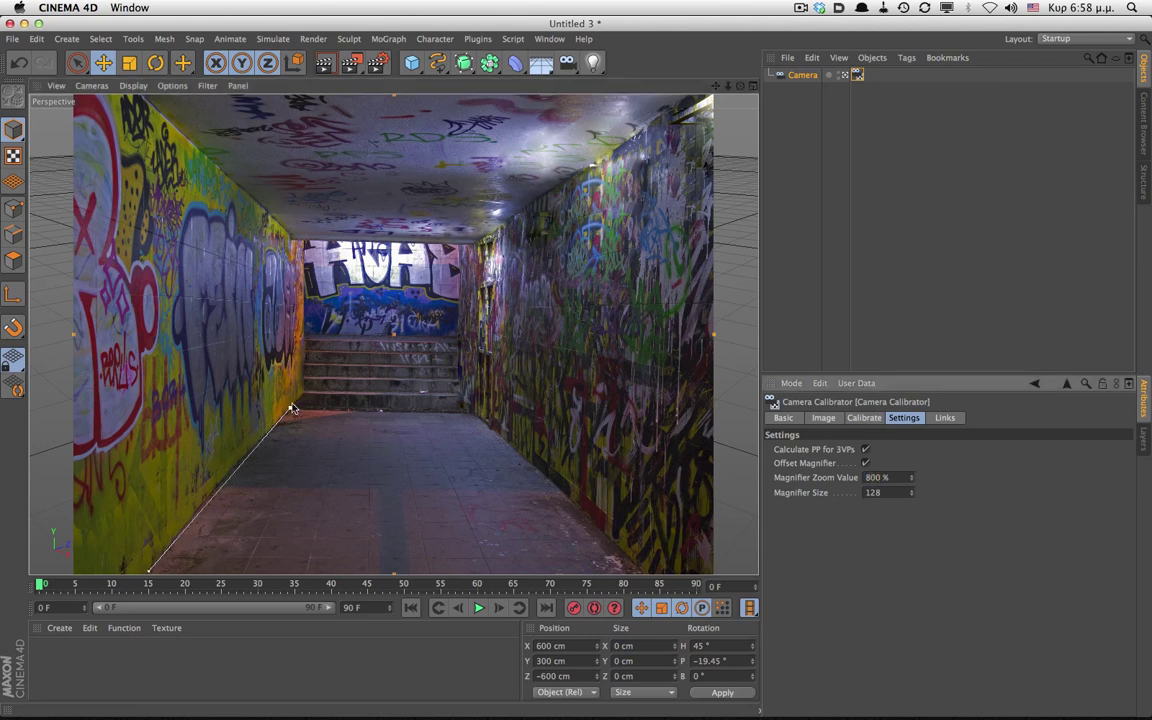
{"action": "left_click_drag", "start_coordinate": [294, 407], "coordinate": [293, 409]}
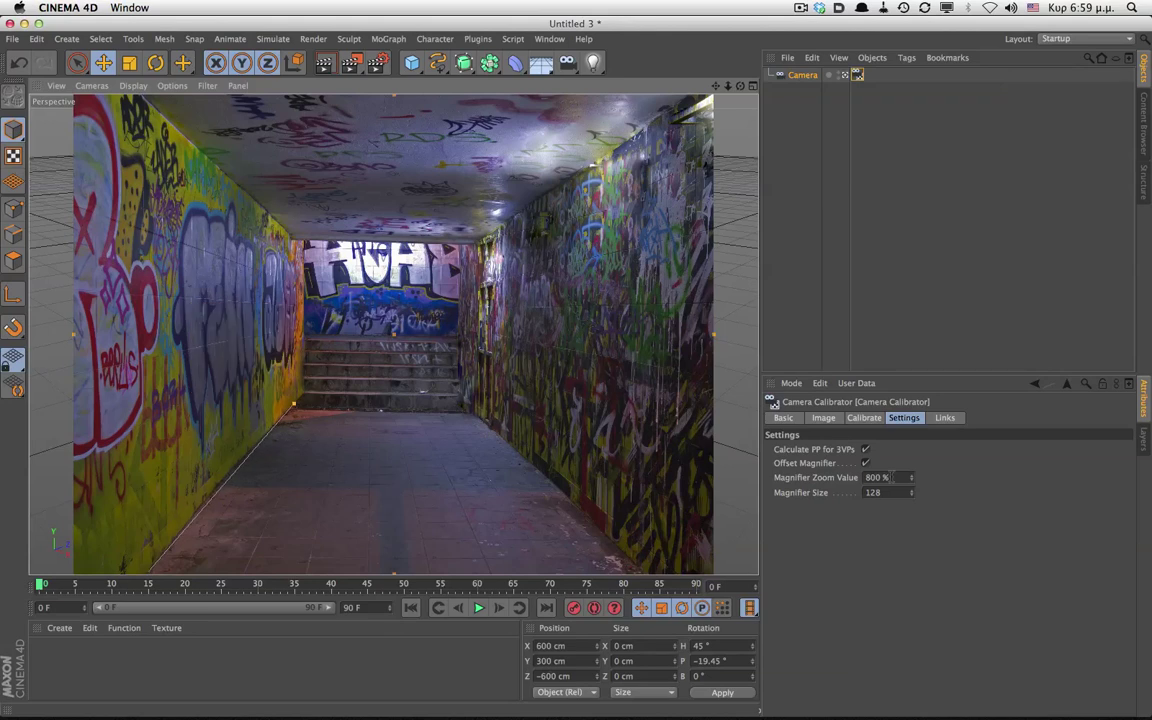
Set the magnifier zoom to 200% and refit the line's far endpoint on the left wall's floor corner.
{"action": "type", "text": "200"}
{"action": "key", "text": "Return"}
{"action": "left_click_drag", "start_coordinate": [294, 406], "coordinate": [289, 408]}
Return to the calibration options and assign the left floor-edge line to the Z axis.
{"action": "left_click", "coordinate": [863, 418]}
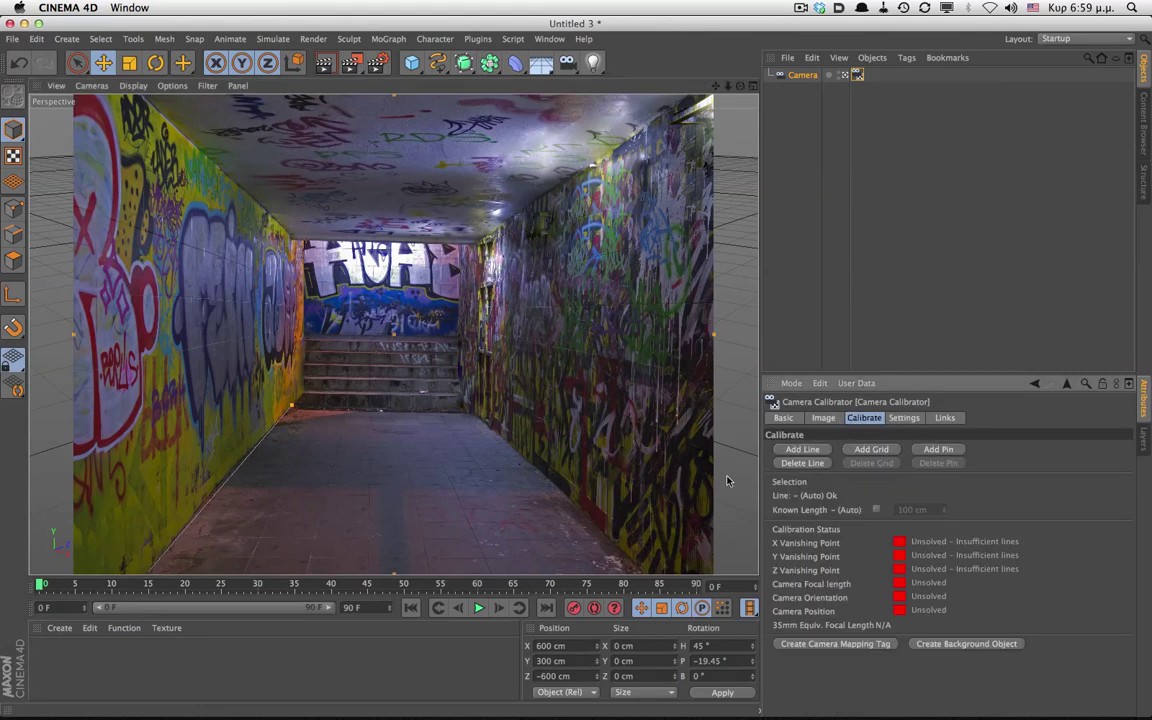
{"action": "left_click", "coordinate": [230, 478], "text": "shift"}
{"action": "left_click", "coordinate": [230, 479], "text": "shift"}
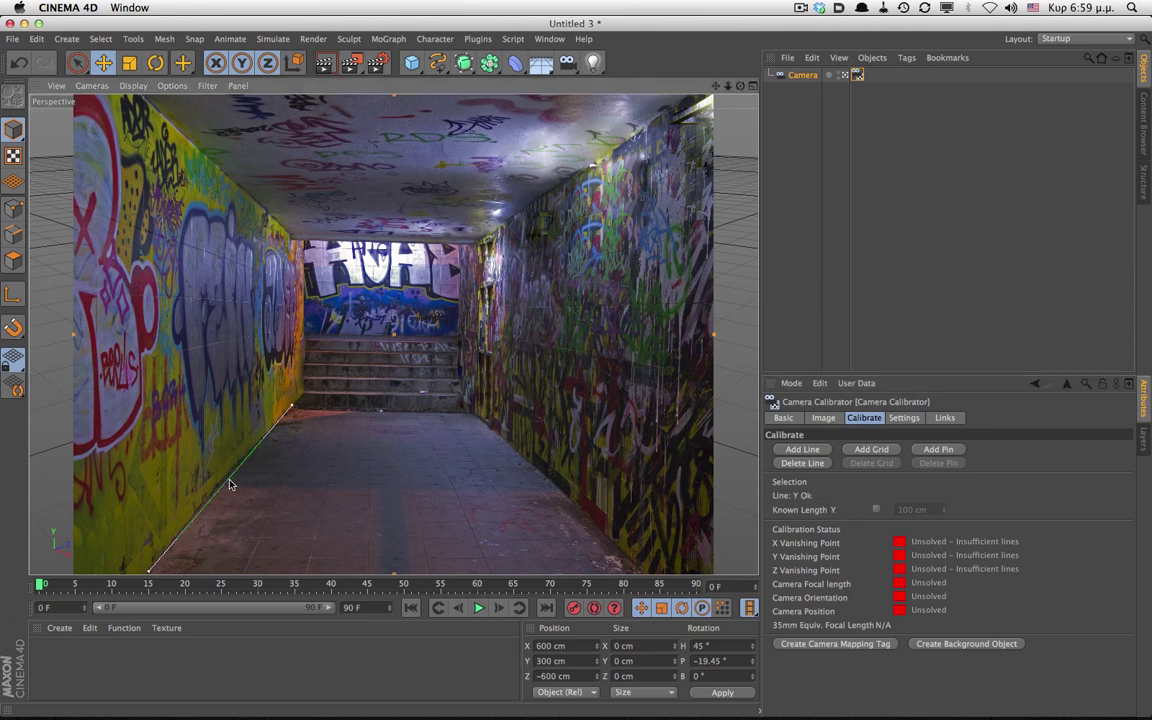
{"action": "left_click", "coordinate": [228, 481], "text": "shift"}
{"action": "left_click", "coordinate": [224, 489]}
{"action": "left_click", "coordinate": [224, 493]}
{"action": "left_click", "coordinate": [224, 497]}
Add a second calibration line along the right wall's floor edge and assign it to the Z axis.
{"action": "left_click", "coordinate": [784, 448]}
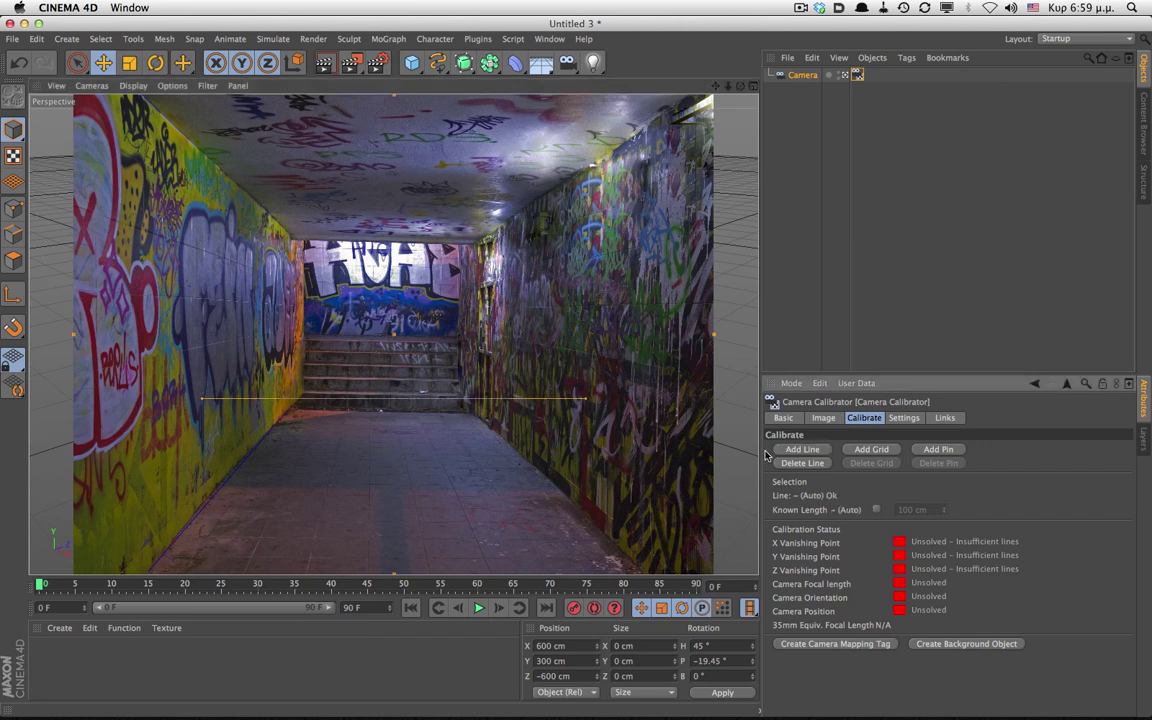
{"action": "left_click_drag", "start_coordinate": [202, 398], "coordinate": [645, 571]}
{"action": "left_click_drag", "start_coordinate": [587, 403], "coordinate": [472, 412]}
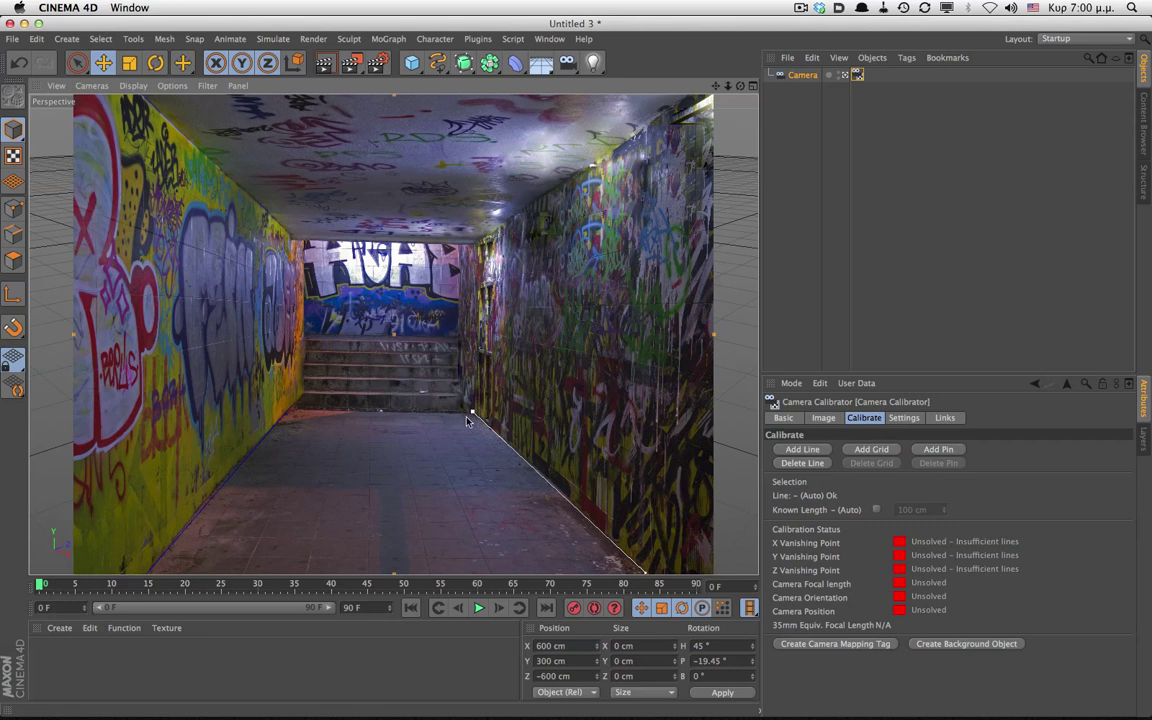
{"action": "left_click", "coordinate": [553, 490]}
{"action": "left_click", "coordinate": [550, 491]}
{"action": "left_click", "coordinate": [551, 493]}
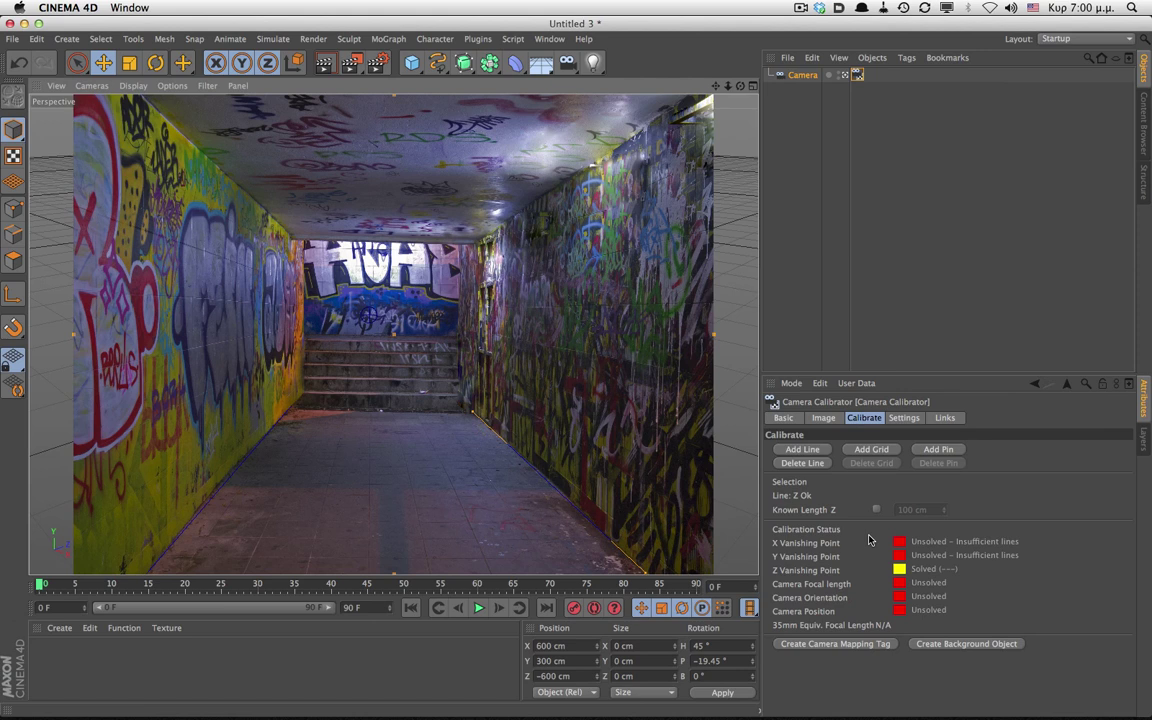
Add a calibration line along the edge between the right wall and the ceiling, assigned to the Z axis.
{"action": "left_click", "coordinate": [802, 449]}
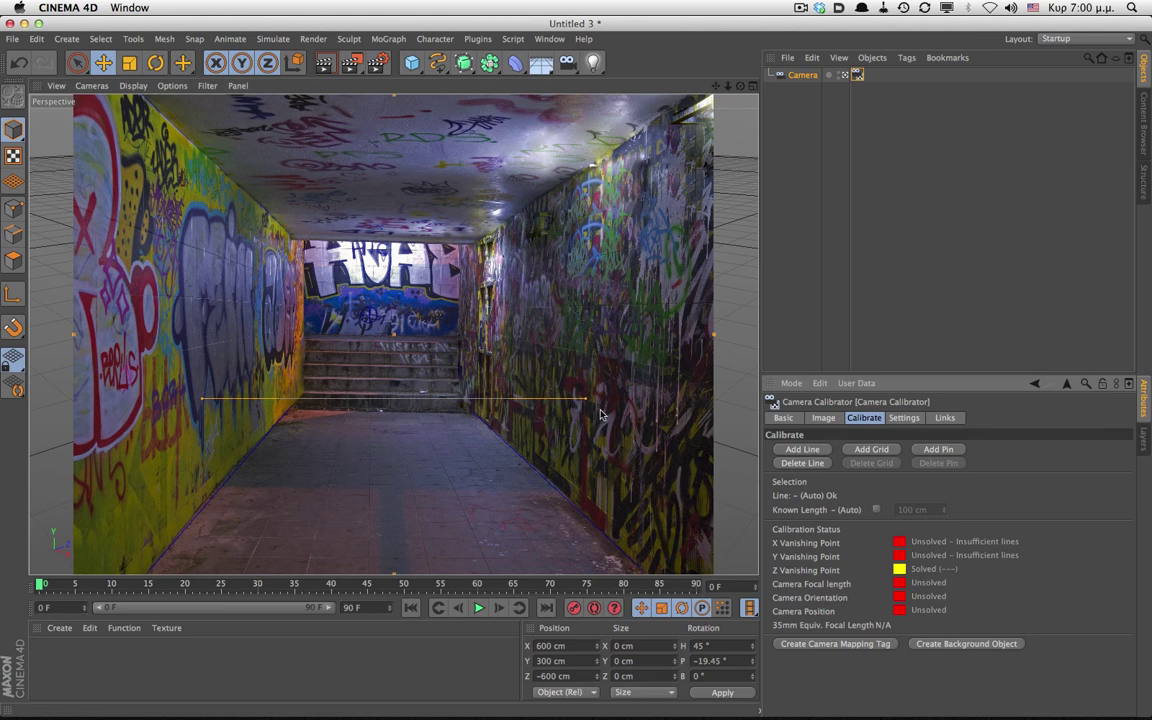
{"action": "left_click_drag", "start_coordinate": [586, 398], "coordinate": [632, 153]}
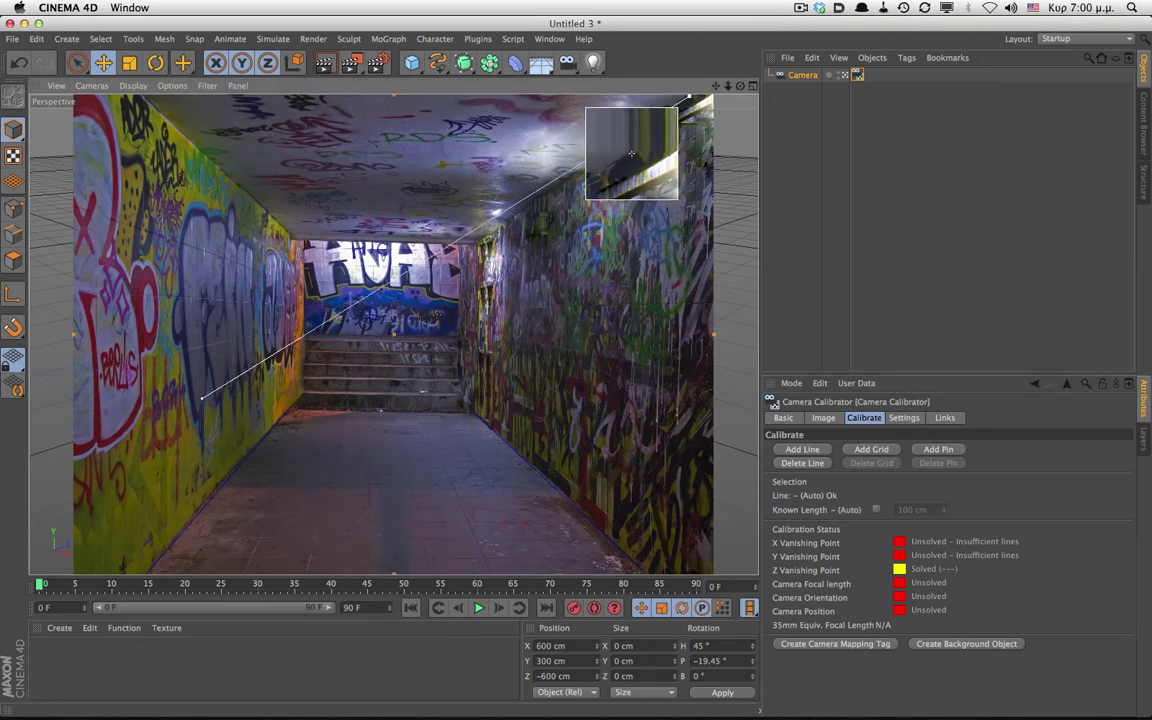
{"action": "left_click_drag", "start_coordinate": [689, 96], "coordinate": [689, 96]}
{"action": "left_click_drag", "start_coordinate": [202, 398], "coordinate": [463, 250]}
{"action": "left_click_drag", "start_coordinate": [404, 308], "coordinate": [420, 300]}
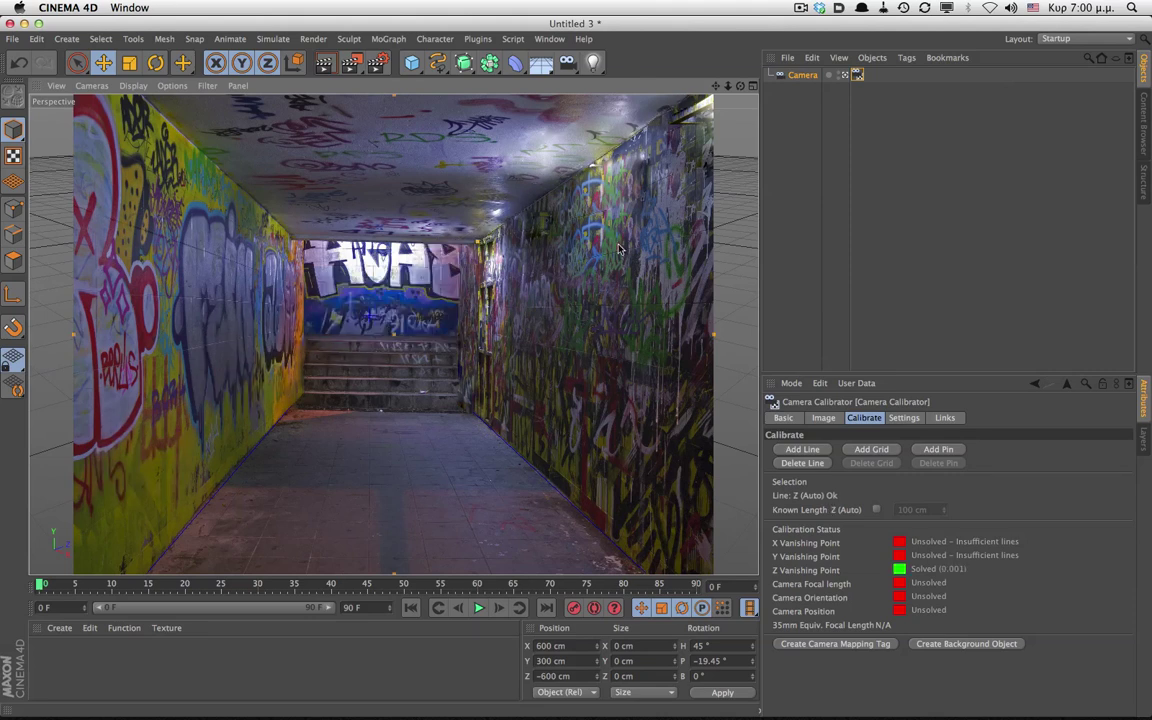
{"action": "left_click", "coordinate": [593, 165], "text": "shift"}
Add a Z-axis calibration line along the edge between the left wall and the ceiling.
{"action": "left_click", "coordinate": [802, 449]}
{"action": "left_click_drag", "start_coordinate": [586, 398], "coordinate": [276, 262]}
{"action": "left_click_drag", "start_coordinate": [199, 416], "coordinate": [128, 90]}
Add a vertical calibration line on the near part of the left wall, from floor to ceiling edge, assigned to Y.
{"action": "left_click", "coordinate": [800, 450]}
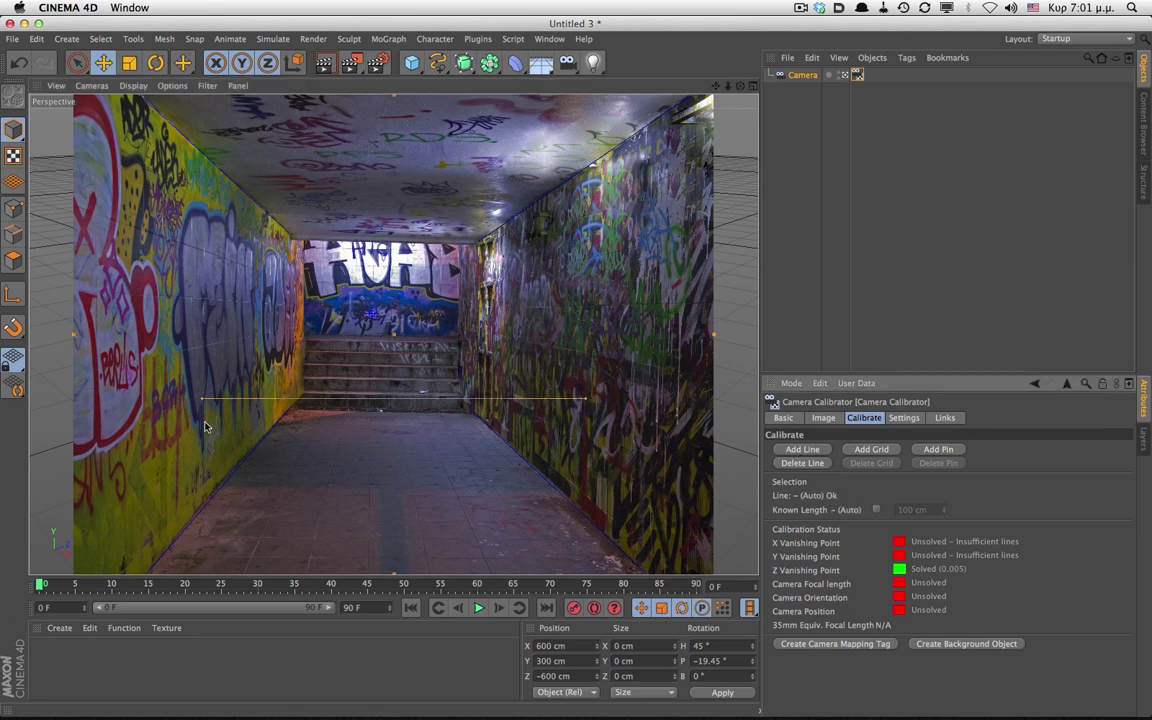
{"action": "left_click_drag", "start_coordinate": [202, 398], "coordinate": [146, 571]}
{"action": "left_click_drag", "start_coordinate": [585, 400], "coordinate": [147, 100]}
{"action": "left_click", "coordinate": [145, 305]}
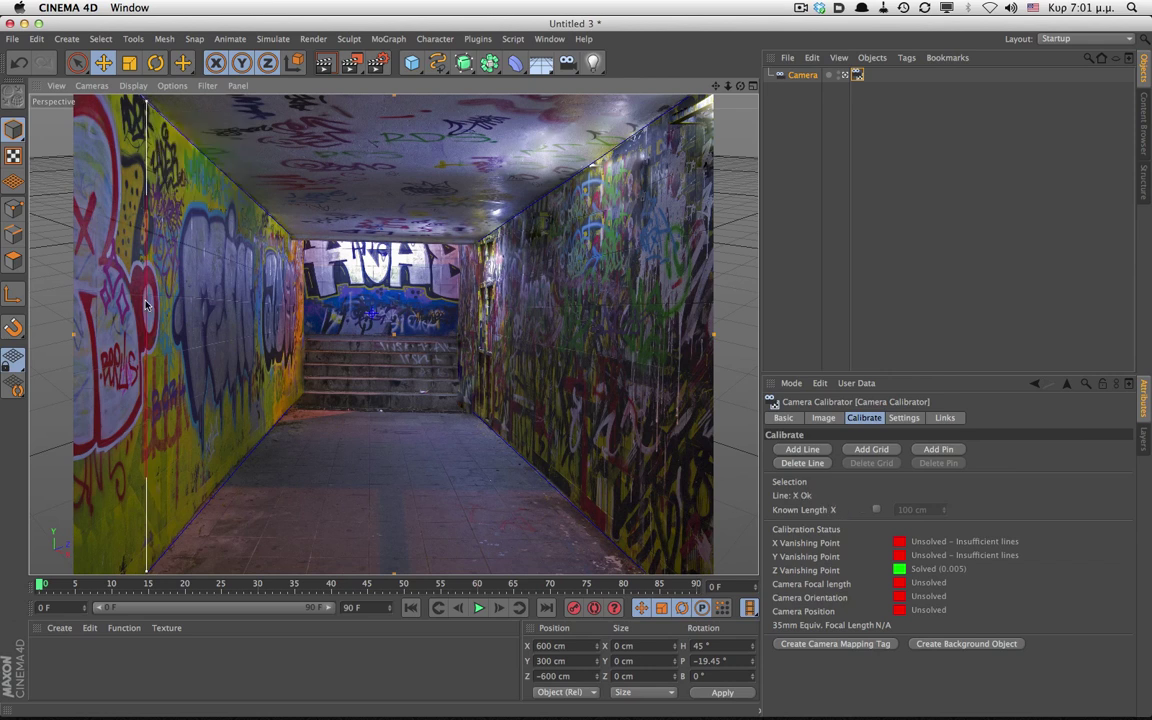
{"action": "left_click", "coordinate": [145, 305]}
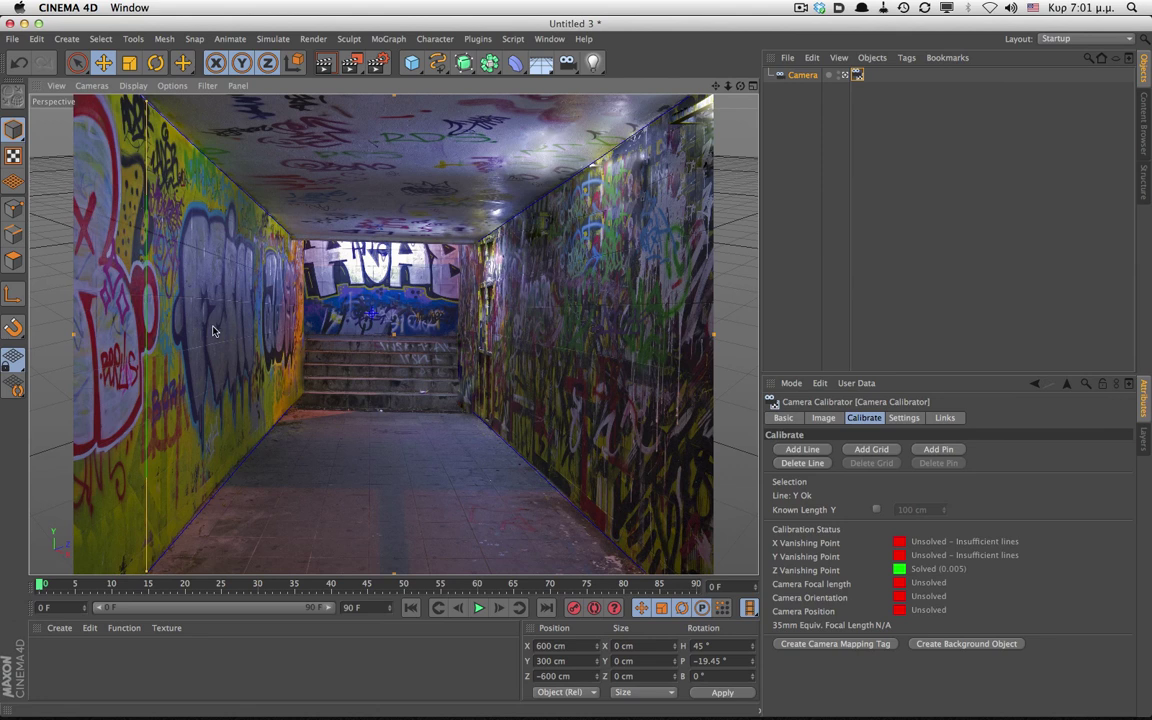
Add a vertical calibration line on the near part of the right wall, assign it to the Y axis and deselect it.
{"action": "left_click", "coordinate": [795, 451]}
{"action": "left_click_drag", "start_coordinate": [234, 399], "coordinate": [647, 571]}
{"action": "left_click_drag", "start_coordinate": [586, 399], "coordinate": [645, 128]}
{"action": "left_click", "coordinate": [646, 268]}
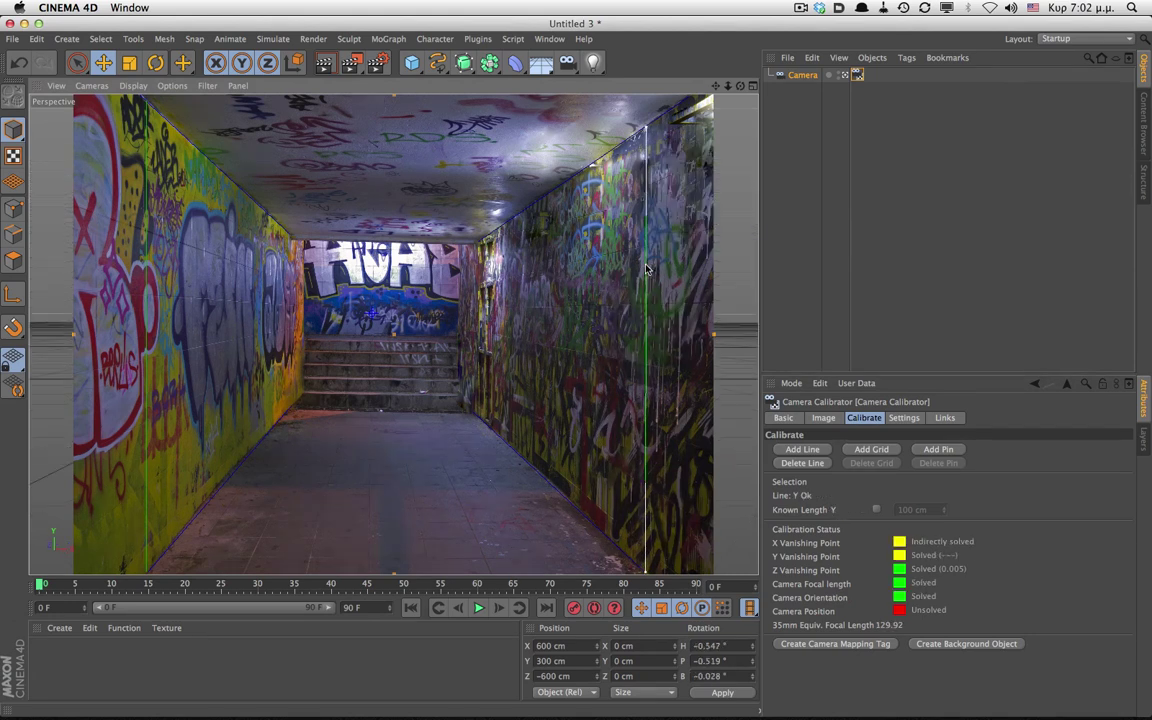
{"action": "left_click", "coordinate": [436, 390]}
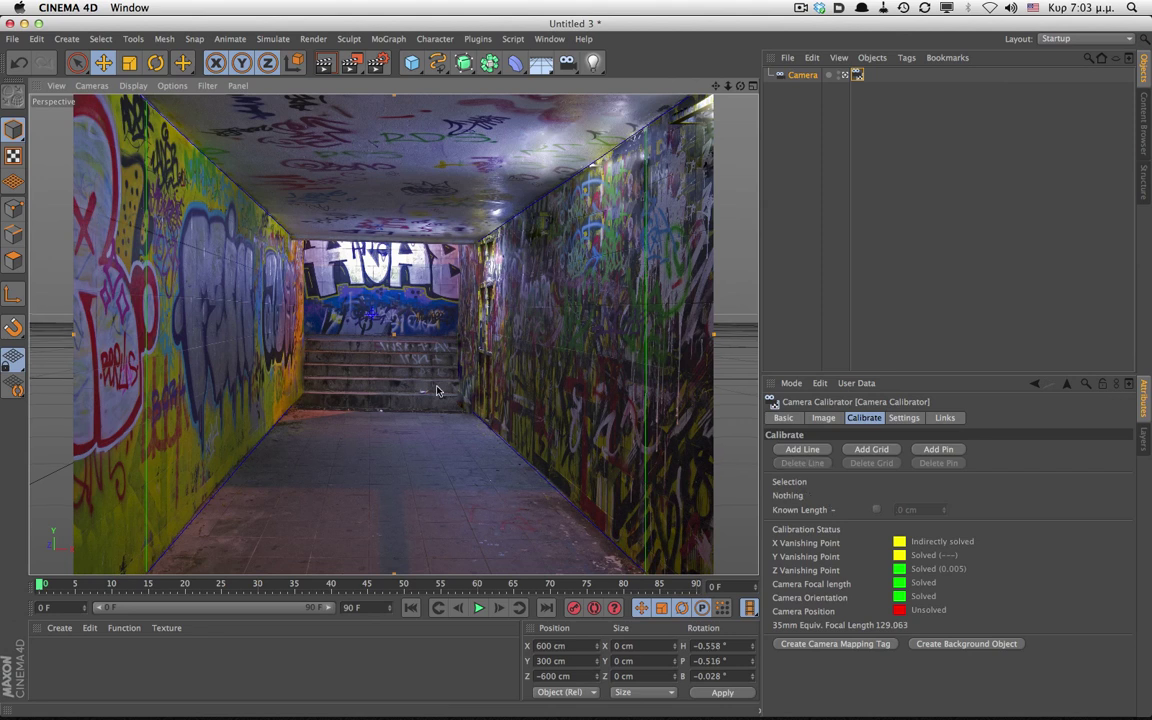
Add a vertical Y-axis calibration line at the far end of the left wall, from floor to ceiling.
{"action": "left_click_drag", "start_coordinate": [586, 399], "coordinate": [290, 405], "text": "ctrl"}
{"action": "left_click_drag", "start_coordinate": [586, 400], "coordinate": [290, 240]}
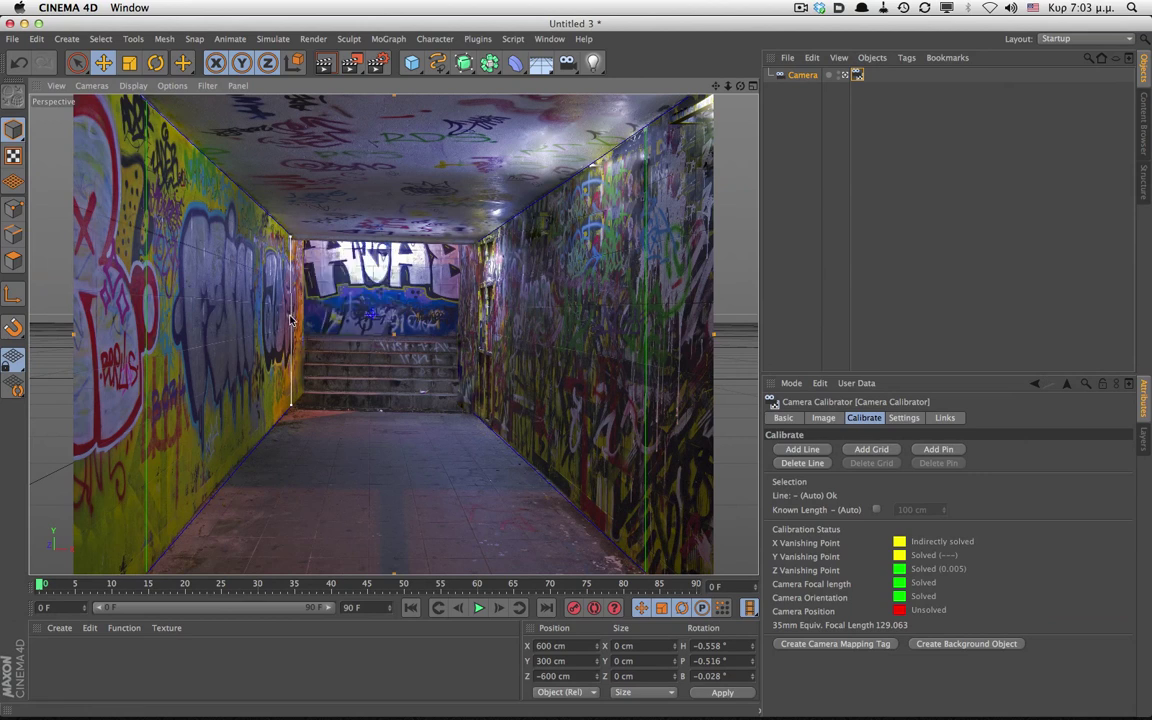
{"action": "left_click", "coordinate": [645, 447]}
Add a vertical Y-axis calibration line at the far end of the right wall, from floor to ceiling.
{"action": "left_click", "coordinate": [808, 450]}
{"action": "left_click_drag", "start_coordinate": [458, 399], "coordinate": [470, 410]}
{"action": "left_click_drag", "start_coordinate": [586, 399], "coordinate": [473, 243]}
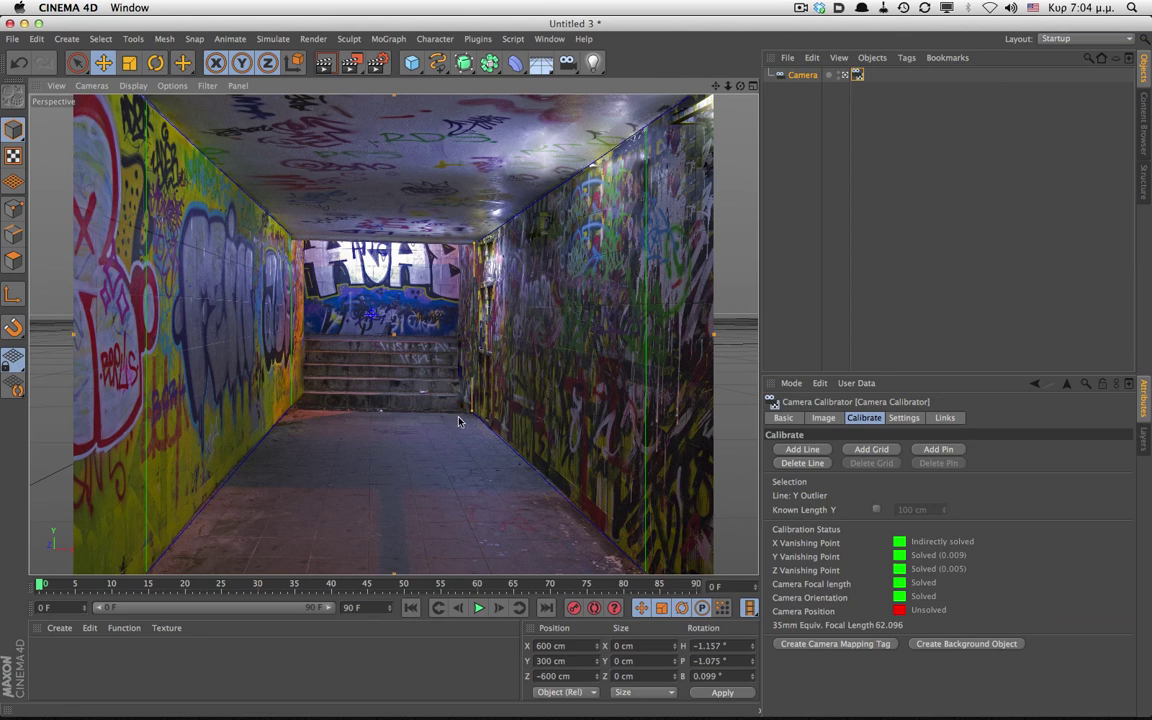
Turn off Keep in Foreground for the calibration image to view the grid over it, and turn it back on.
{"action": "left_click", "coordinate": [823, 417]}
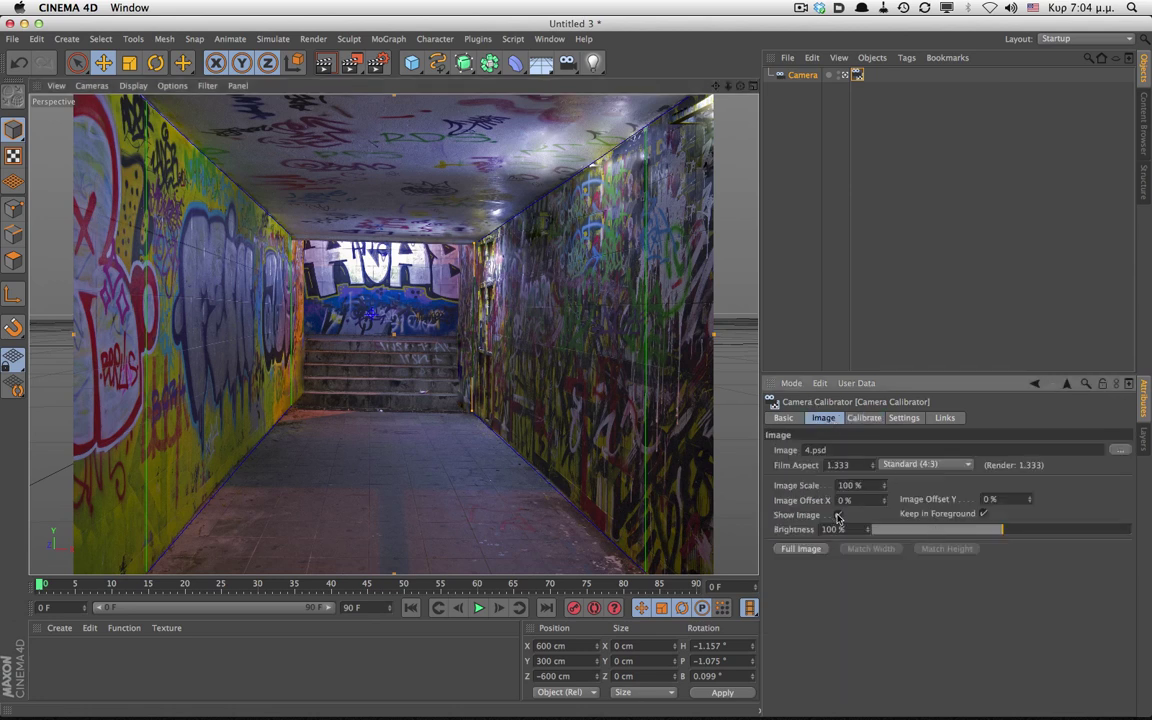
{"action": "left_click", "coordinate": [984, 514]}
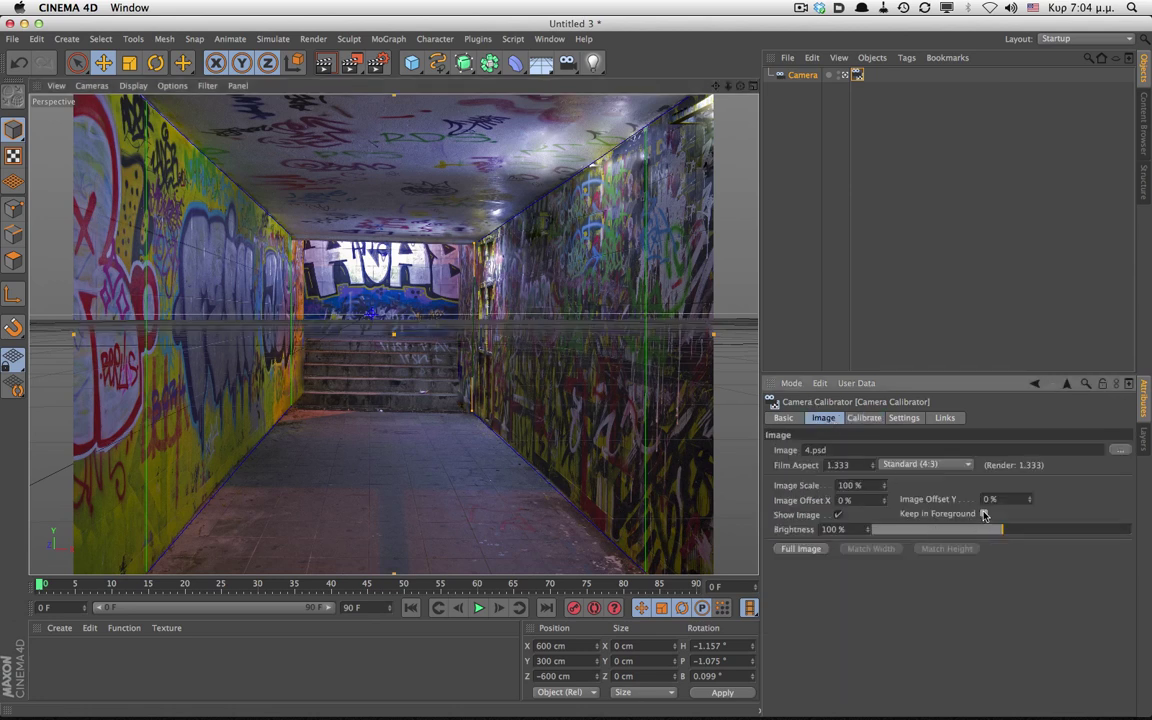
{"action": "left_click", "coordinate": [984, 514]}
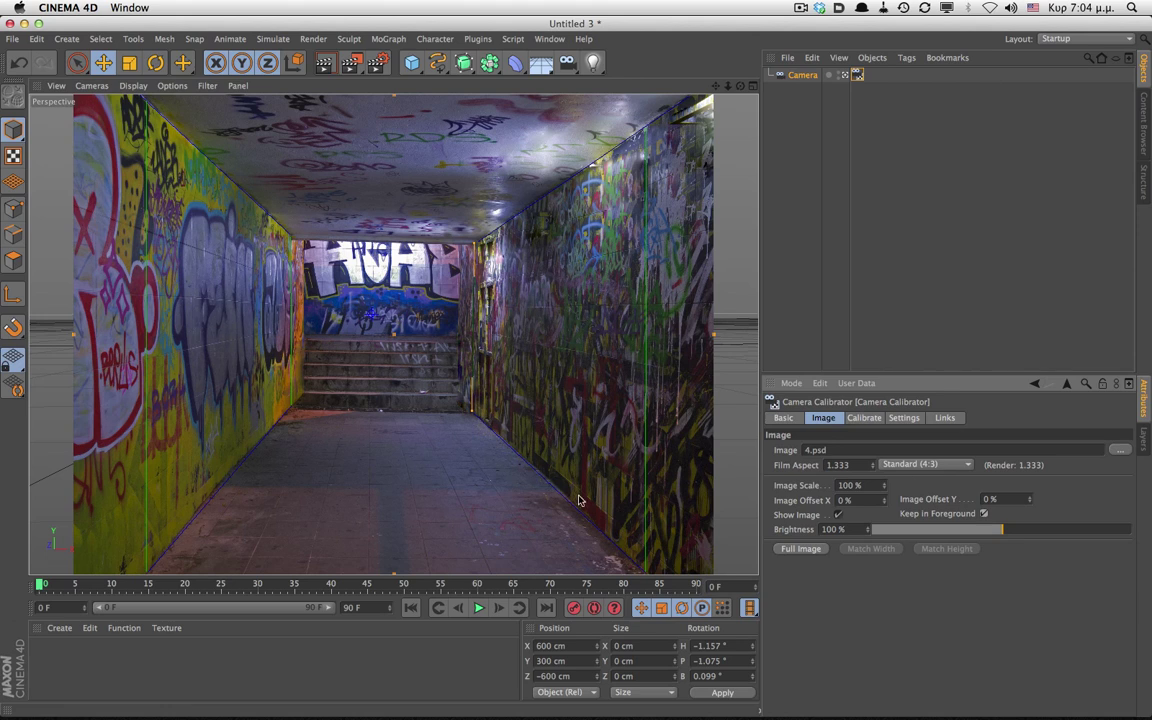
{"action": "left_click_drag", "start_coordinate": [475, 416], "coordinate": [496, 434]}
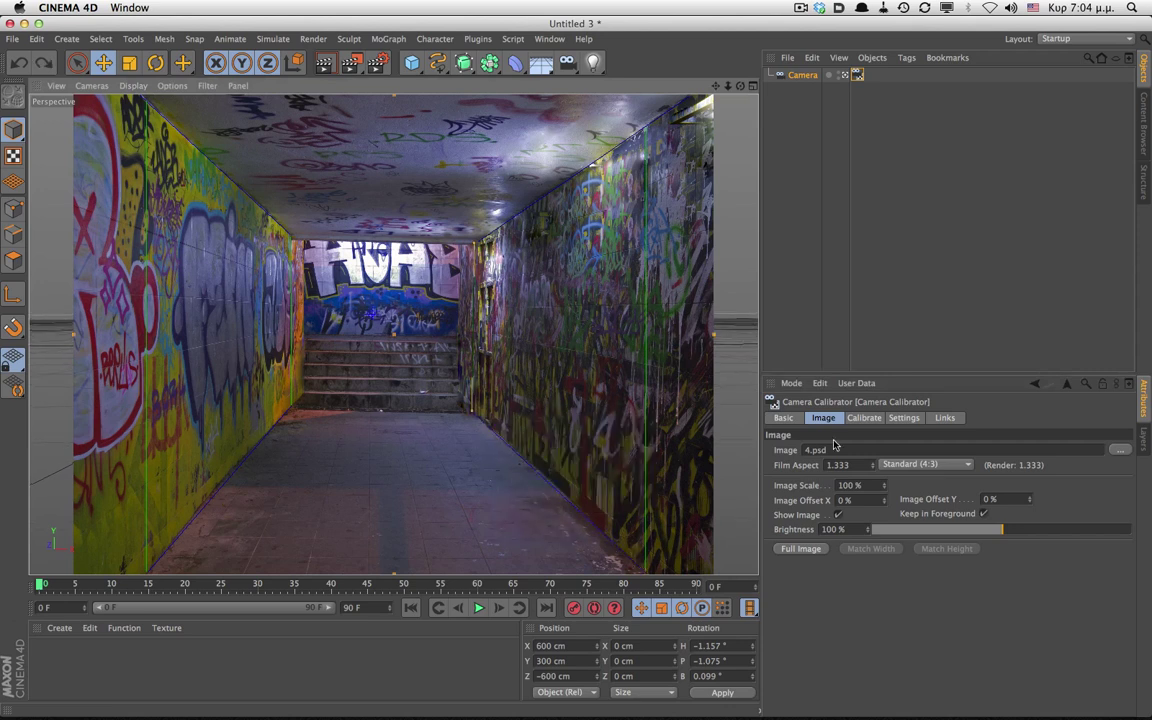
Add a calibration pin and place it on the middle of the floor near the front of the tunnel.
{"action": "left_click", "coordinate": [864, 418]}
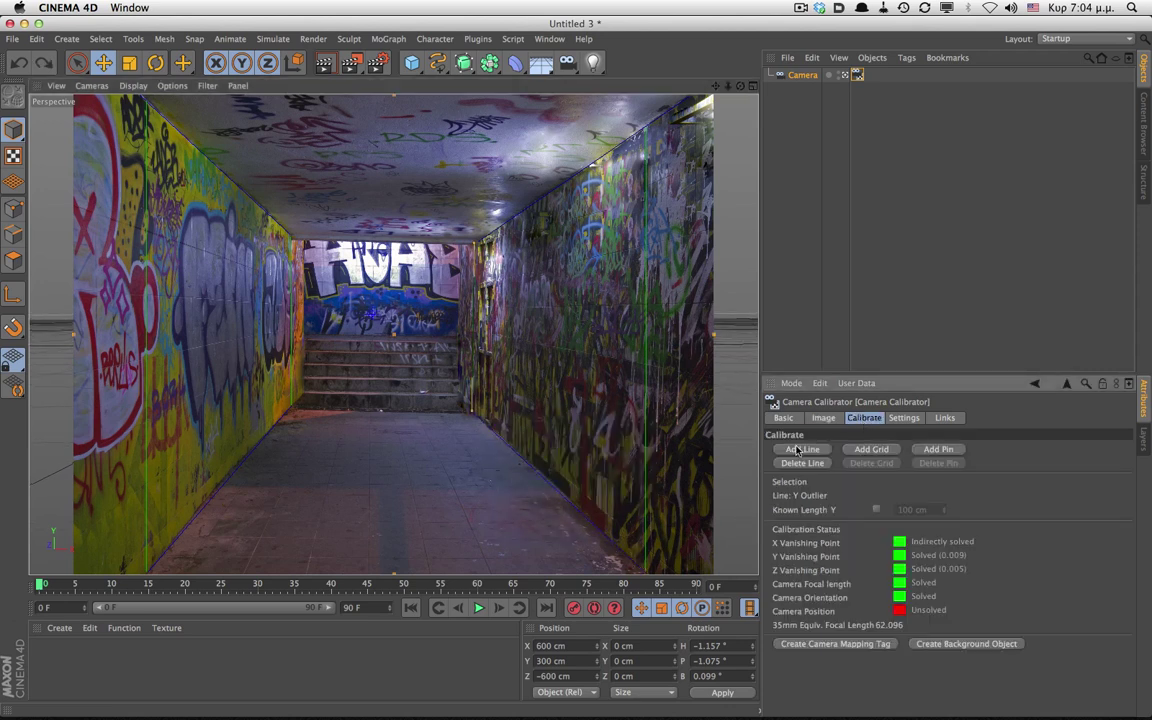
{"action": "left_click", "coordinate": [938, 450]}
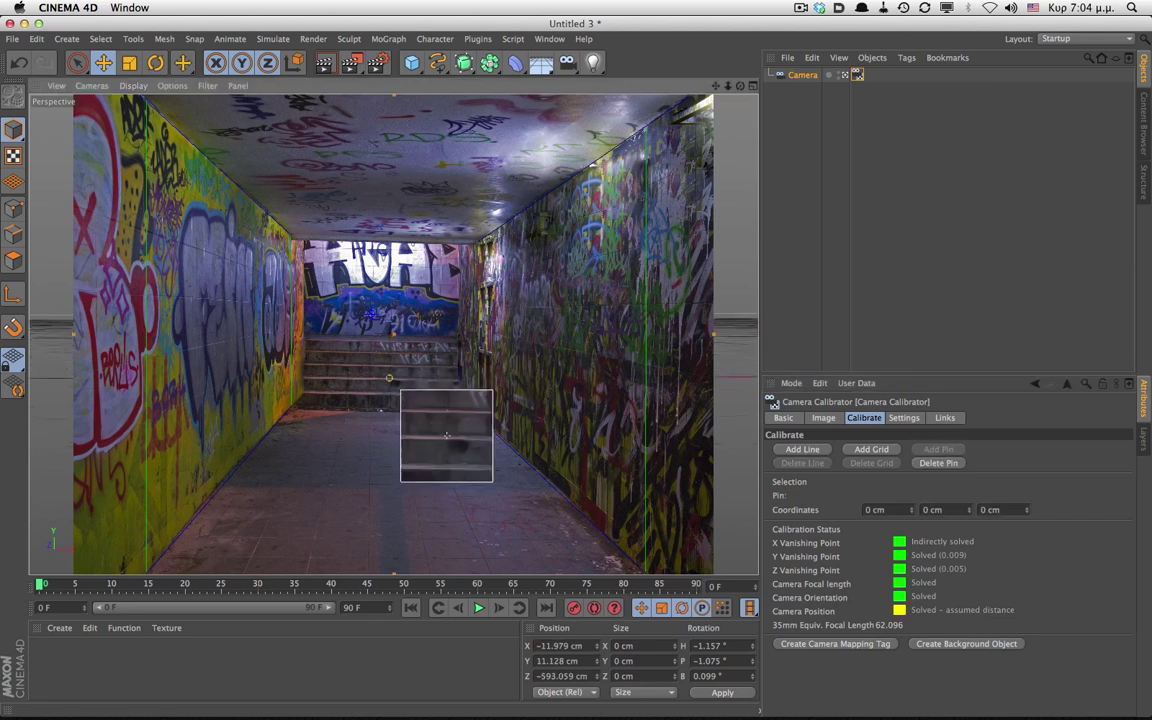
{"action": "left_click_drag", "start_coordinate": [455, 480], "coordinate": [454, 500]}
{"action": "left_click_drag", "start_coordinate": [397, 558], "coordinate": [394, 559]}
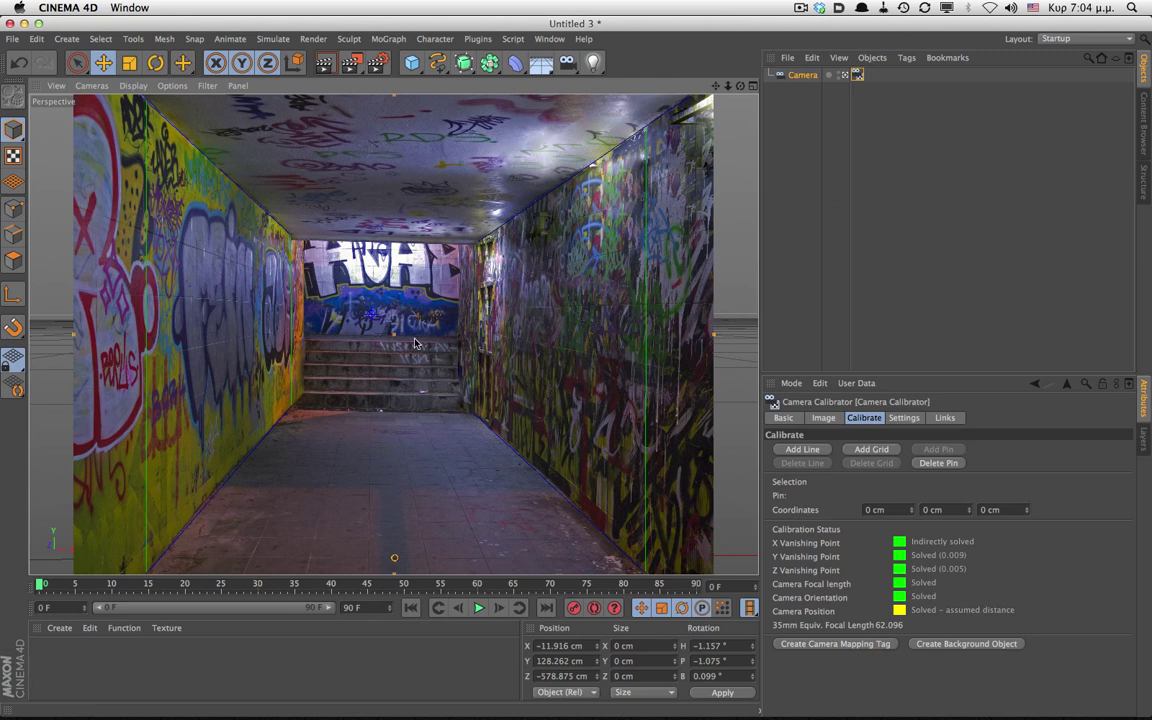
Add a cube to test the calibrated camera, and undo it.
{"action": "left_click", "coordinate": [411, 63]}
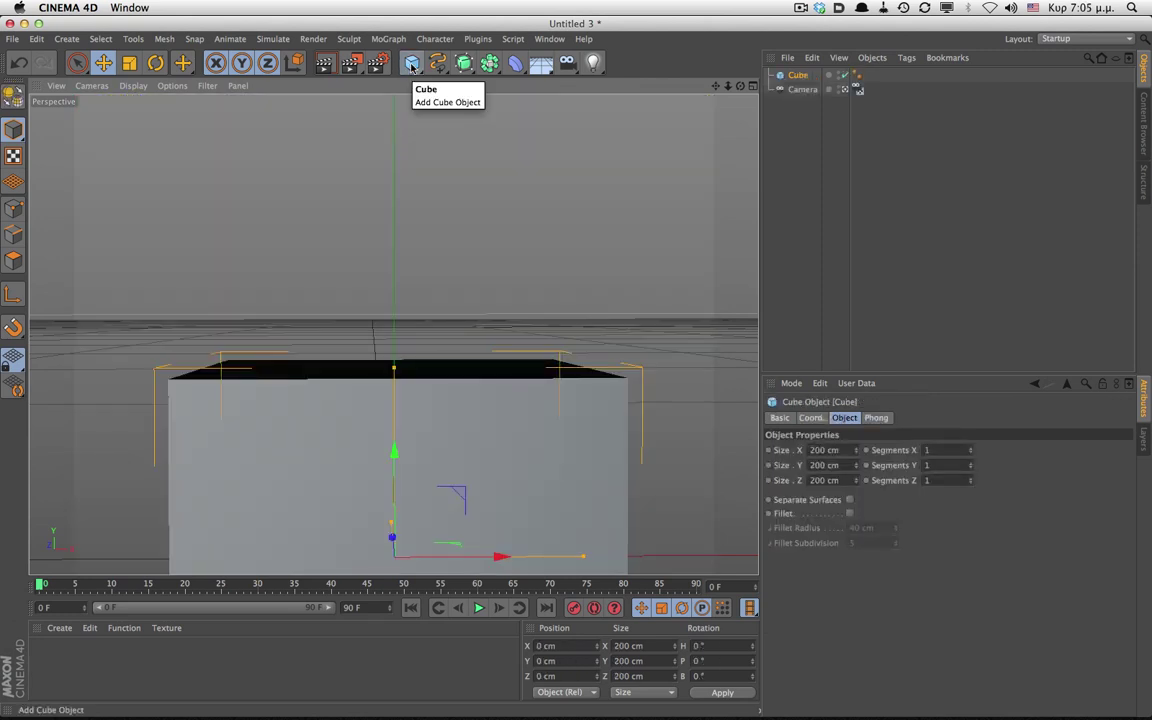
{"action": "key", "text": "super+z"}
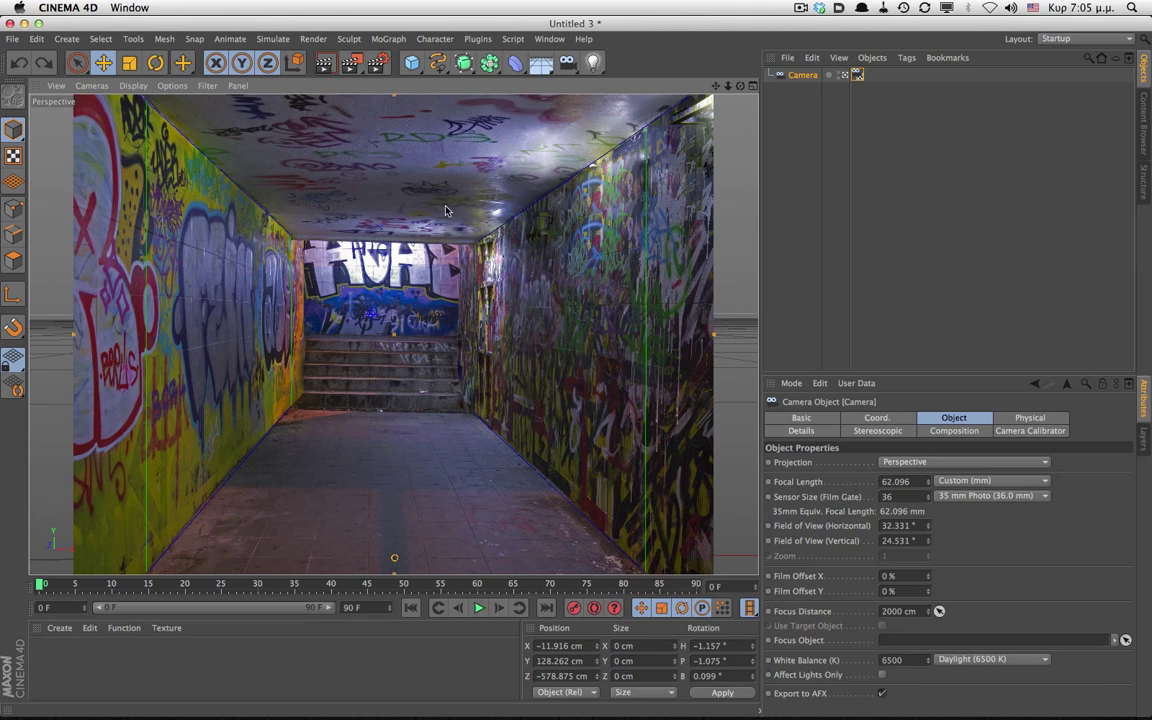
Create a Background object and a Camera Mapping tag from the Camera Calibrator tag.
{"action": "left_click", "coordinate": [857, 76]}
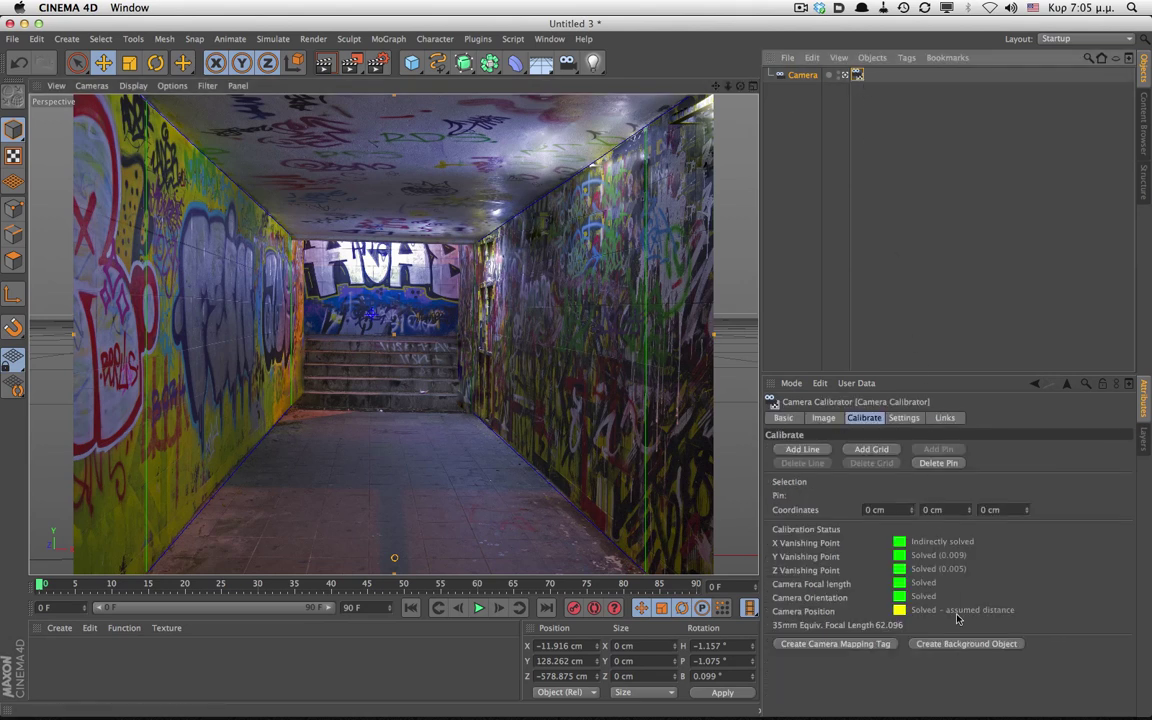
{"action": "left_click", "coordinate": [958, 645]}
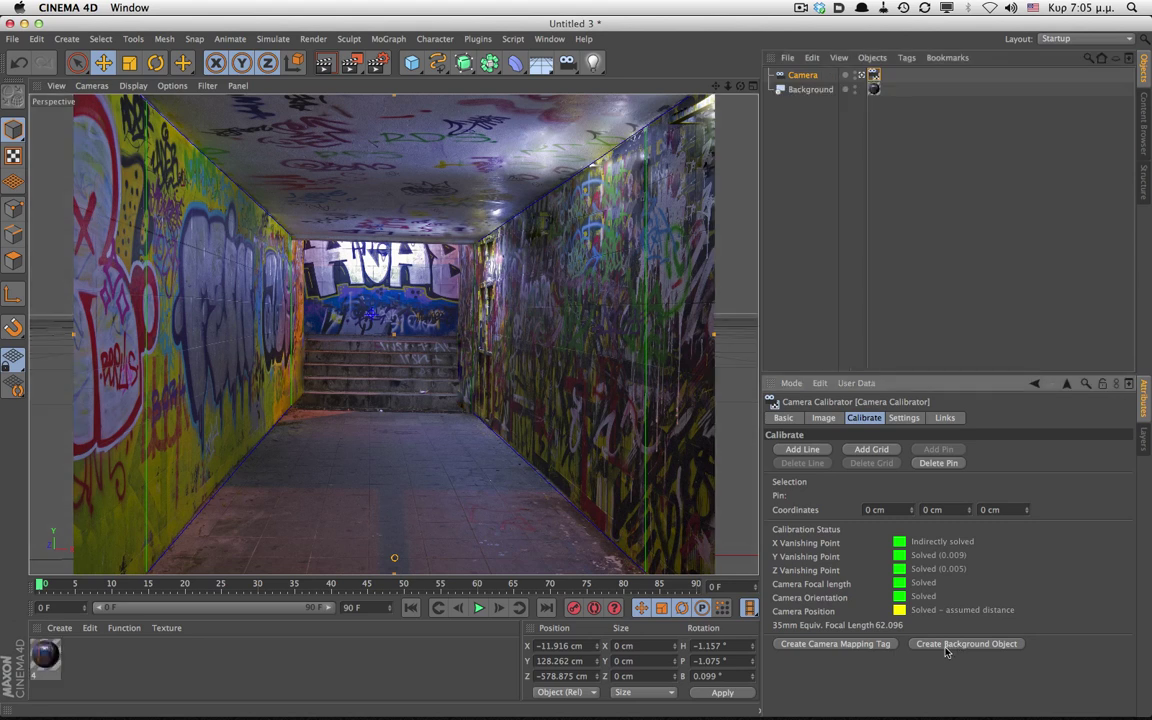
{"action": "left_click", "coordinate": [837, 644]}
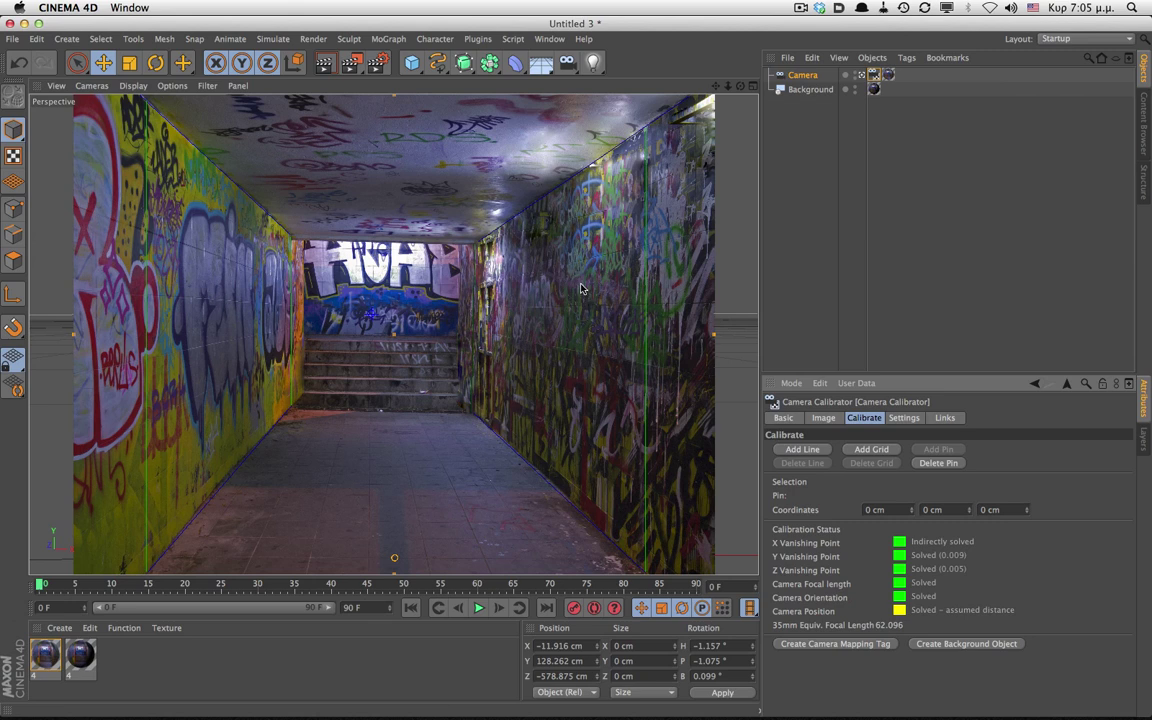
Add a cube, set its size to 50 cm on all sides and its Y position to 25 cm.
{"action": "left_click", "coordinate": [411, 62]}
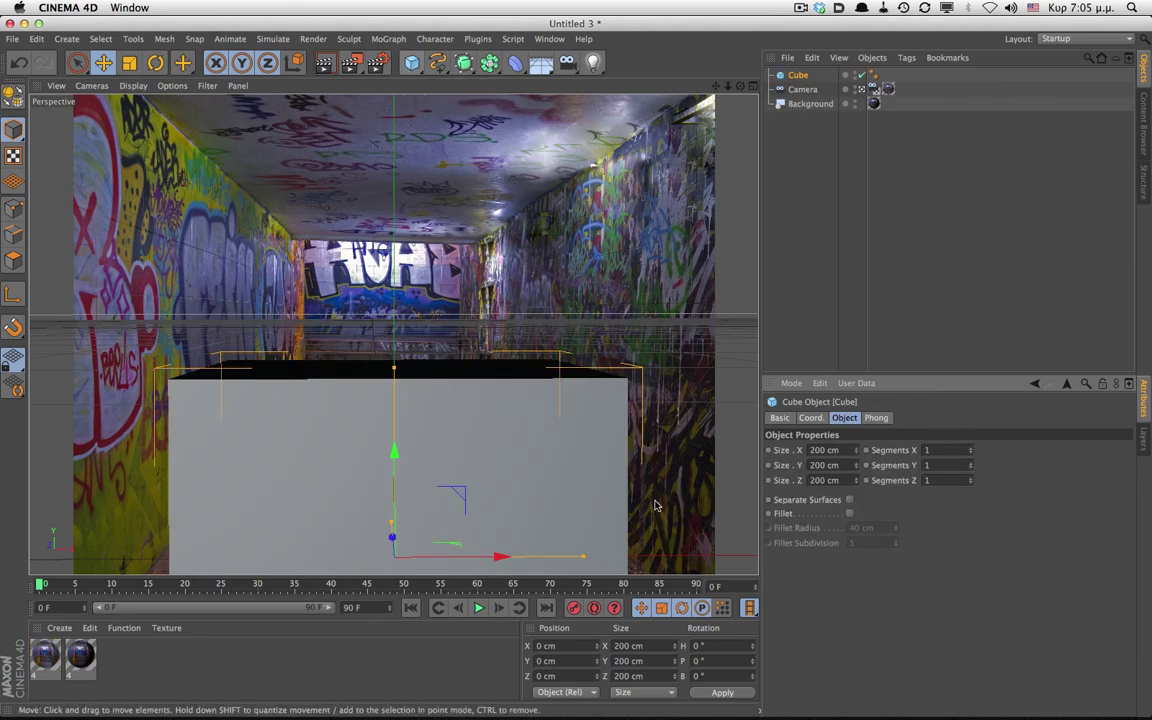
{"action": "key", "text": "t"}
{"action": "left_click_drag", "start_coordinate": [597, 438], "coordinate": [415, 416]}
{"action": "left_click_drag", "start_coordinate": [650, 646], "coordinate": [545, 628]}
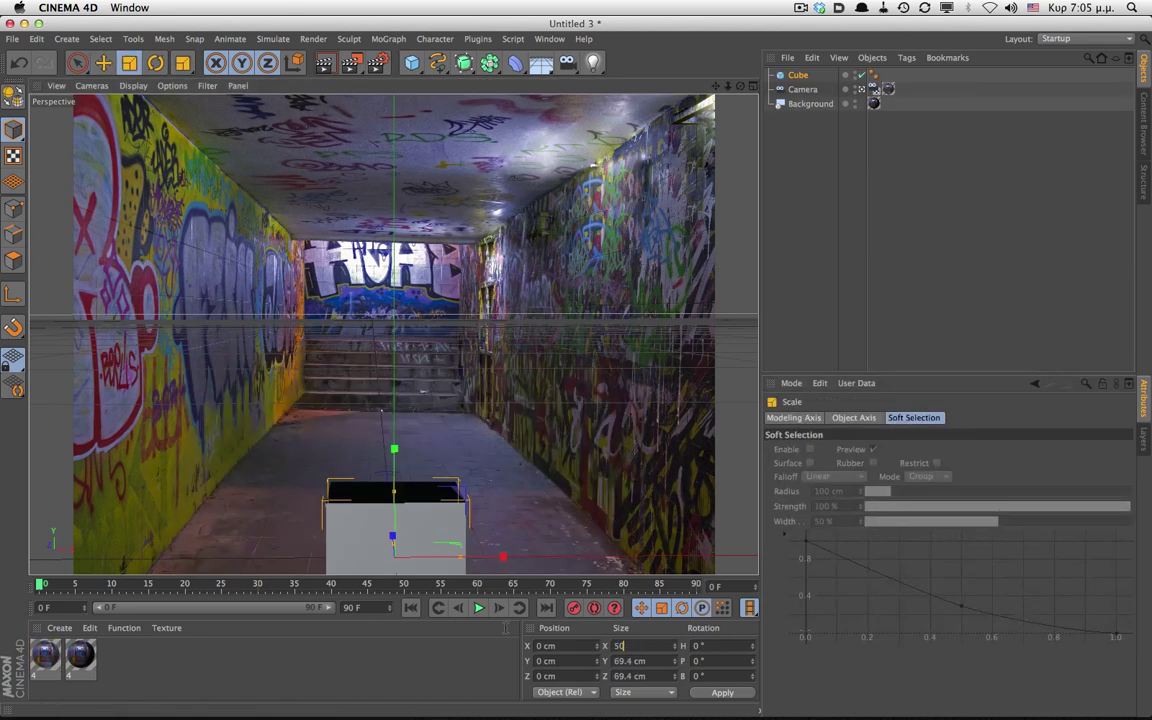
{"action": "type", "text": "50"}
{"action": "key", "text": "Return"}
{"action": "type", "text": "25"}
{"action": "key", "text": "Return"}
Duplicate the cube and place one at the front right of the tunnel floor and the other at the back left.
{"action": "key", "text": "super+c"}
{"action": "key", "text": "super+v"}
{"action": "key", "text": "e"}
{"action": "left_click_drag", "start_coordinate": [501, 509], "coordinate": [347, 510]}
{"action": "left_click", "coordinate": [410, 522]}
{"action": "left_click", "coordinate": [508, 515]}
{"action": "left_click", "coordinate": [246, 522]}
{"action": "left_click_drag", "start_coordinate": [258, 494], "coordinate": [358, 424]}
Hide the grid through the viewport's filter settings.
{"action": "left_click", "coordinate": [133, 86]}
{"action": "left_click", "coordinate": [371, 262]}
{"action": "key", "text": "shift+v"}
{"action": "left_click", "coordinate": [900, 419]}
{"action": "left_click", "coordinate": [847, 418]}
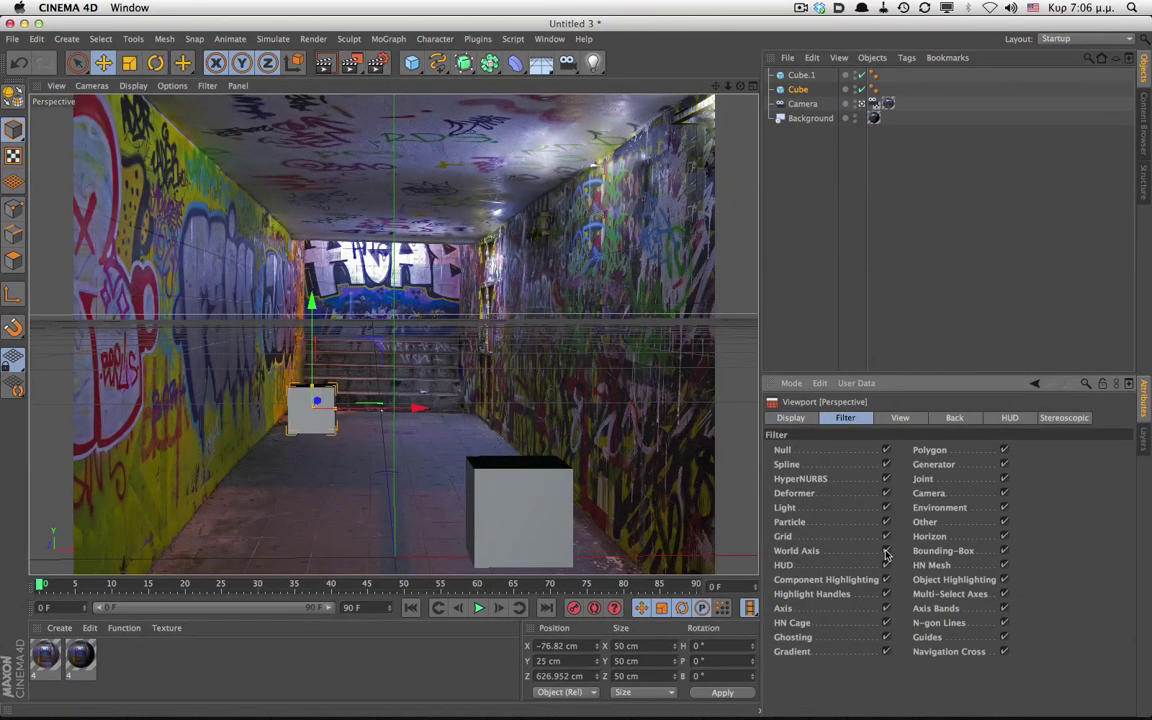
{"action": "left_click", "coordinate": [887, 537]}
Slide the front cube across the tunnel floor to check the perspective, and delete both cubes.
{"action": "left_click", "coordinate": [540, 513]}
{"action": "left_click_drag", "start_coordinate": [629, 512], "coordinate": [465, 494]}
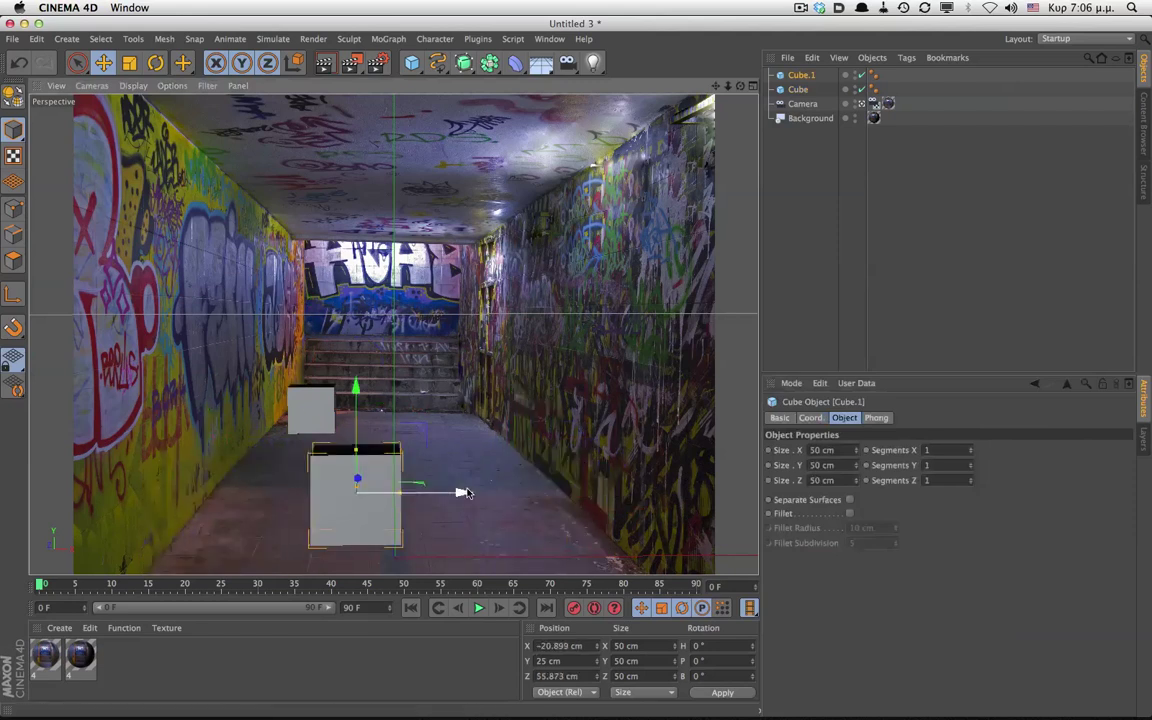
{"action": "left_click", "coordinate": [804, 89], "text": "shift"}
{"action": "key", "text": "Delete"}
Add a plane with +X orientation and move it to the left side of the tunnel, further back along the wall.
{"action": "left_click_drag", "start_coordinate": [412, 63], "coordinate": [546, 108]}
{"action": "left_click", "coordinate": [876, 511]}
{"action": "left_click", "coordinate": [868, 525]}
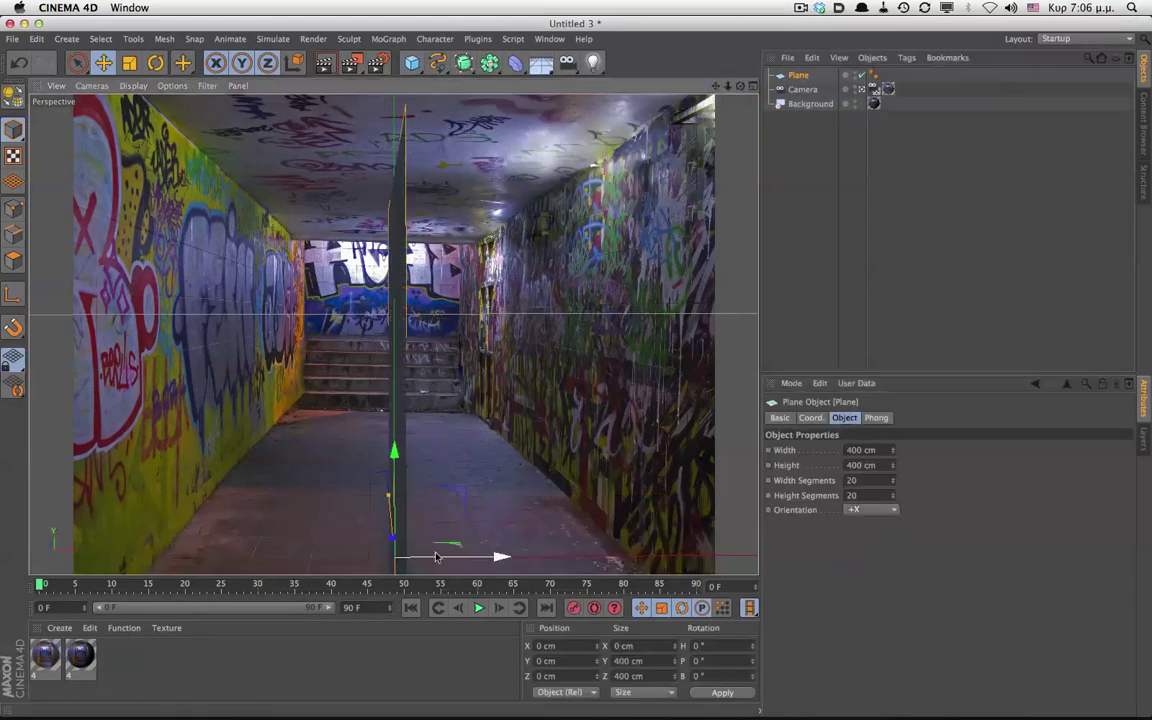
{"action": "left_click_drag", "start_coordinate": [501, 555], "coordinate": [285, 533]}
{"action": "left_click_drag", "start_coordinate": [208, 526], "coordinate": [281, 465]}
Set the plane's width and height to 200 cm, reduce its width to about 82 cm and reposition it beside the left wall.
{"action": "double_click", "coordinate": [861, 450]}
{"action": "type", "text": "200"}
{"action": "key", "text": "Tab"}
{"action": "type", "text": "200"}
{"action": "key", "text": "Return"}
{"action": "left_click_drag", "start_coordinate": [247, 390], "coordinate": [247, 388]}
{"action": "key", "text": "super+z"}
{"action": "left_click_drag", "start_coordinate": [256, 464], "coordinate": [281, 430]}
{"action": "left_click_drag", "start_coordinate": [274, 534], "coordinate": [274, 478]}
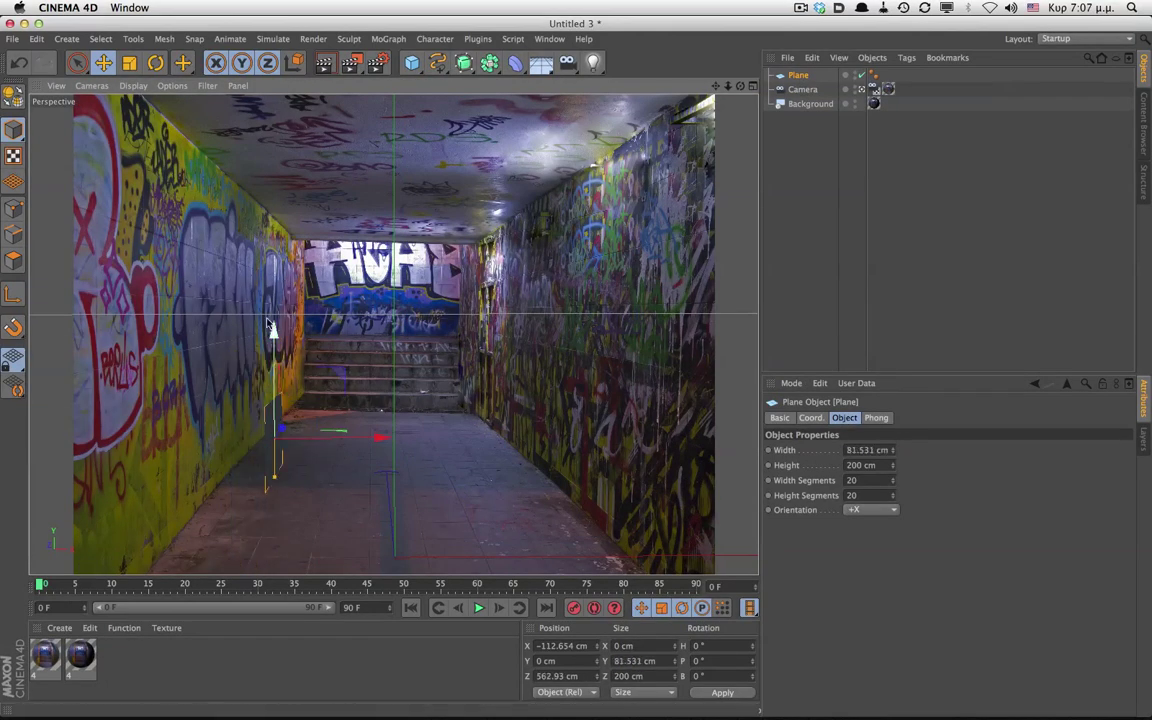
Set the plane's Y size to 100 cm and its Y position to 50 cm, and change the Y size to 200 cm.
{"action": "left_click_drag", "start_coordinate": [640, 661], "coordinate": [517, 641]}
{"action": "type", "text": "100"}
{"action": "left_click_drag", "start_coordinate": [583, 662], "coordinate": [520, 658]}
{"action": "type", "text": "50"}
{"action": "left_click_drag", "start_coordinate": [655, 662], "coordinate": [590, 655]}
{"action": "type", "text": "200"}
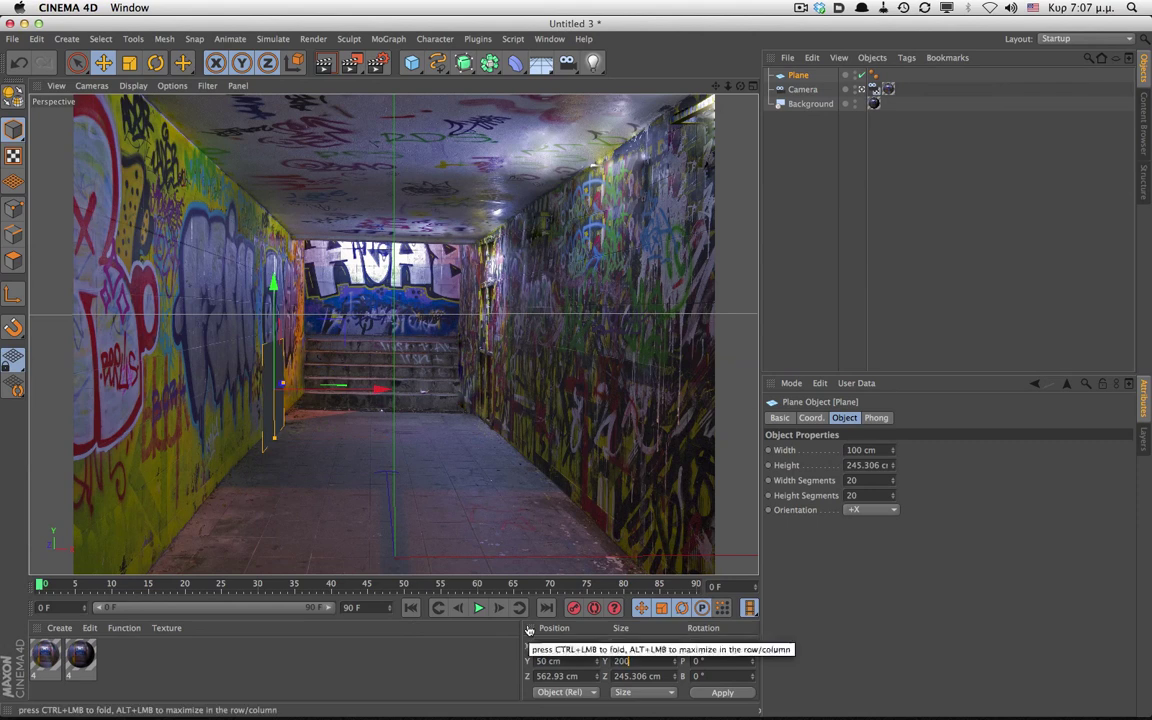
{"action": "key", "text": "Return"}
Set the plane's height to 400 cm and its Y position to 100 cm, and shift it against the left wall.
{"action": "left_click_drag", "start_coordinate": [884, 465], "coordinate": [790, 455]}
{"action": "type", "text": "400"}
{"action": "key", "text": "Return"}
{"action": "left_click_drag", "start_coordinate": [583, 662], "coordinate": [522, 660]}
{"action": "type", "text": "100"}
{"action": "key", "text": "Return"}
{"action": "left_click_drag", "start_coordinate": [379, 341], "coordinate": [367, 342]}
Set the plane's width to 250 cm and Y position to 125 cm, and stretch it over the left wall to about 239 by 1281 cm.
{"action": "left_click_drag", "start_coordinate": [884, 451], "coordinate": [790, 446]}
{"action": "type", "text": "250"}
{"action": "key", "text": "Return"}
{"action": "left_click_drag", "start_coordinate": [583, 662], "coordinate": [520, 659]}
{"action": "type", "text": "125"}
{"action": "key", "text": "Return"}
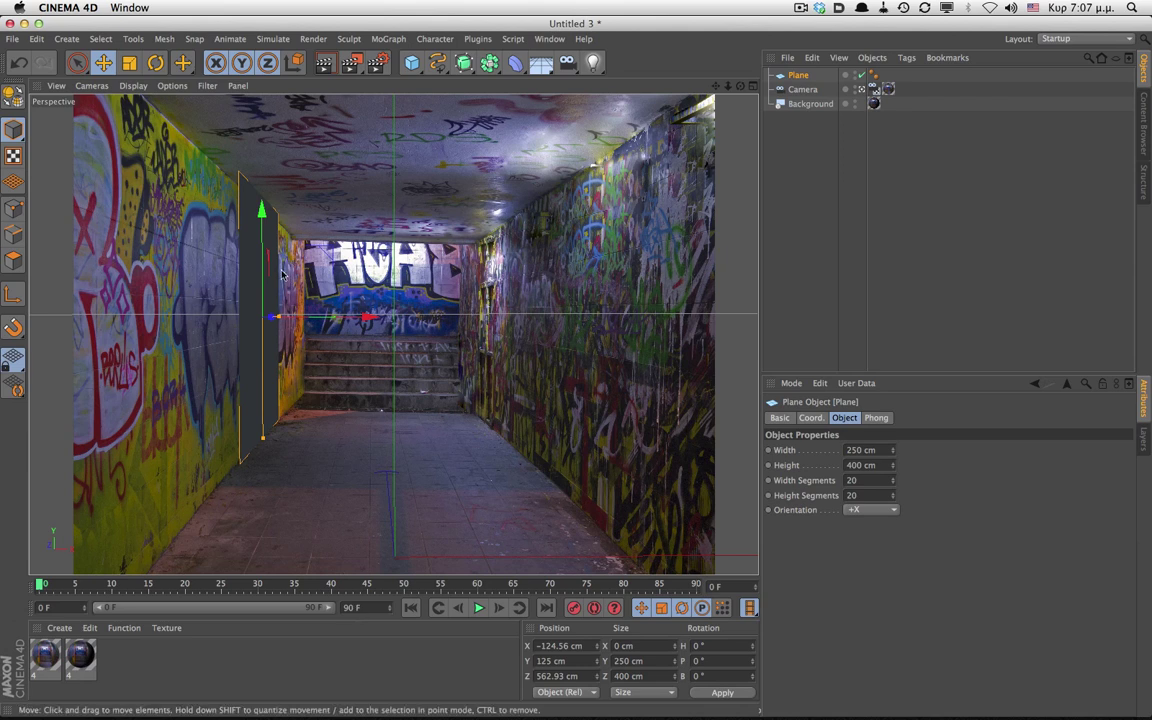
{"action": "left_click_drag", "start_coordinate": [262, 434], "coordinate": [270, 323]}
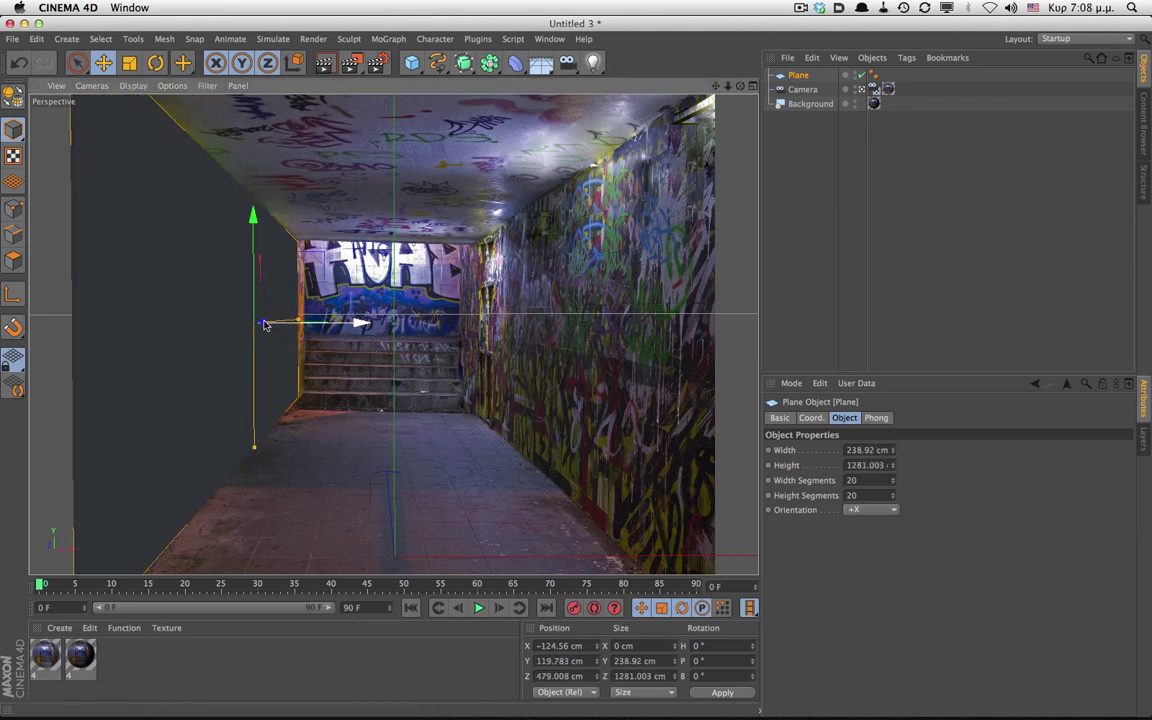
Show mesh lines in the viewport and reduce the plane to 1 width segment and 1 height segment.
{"action": "left_click", "coordinate": [137, 87]}
{"action": "left_click", "coordinate": [157, 122]}
{"action": "left_click_drag", "start_coordinate": [876, 481], "coordinate": [813, 479]}
{"action": "type", "text": "5"}
{"action": "key", "text": "Tab"}
{"action": "type", "text": "5"}
{"action": "key", "text": "Return"}
{"action": "type", "text": "1"}
{"action": "key", "text": "Tab"}
{"action": "type", "text": "1"}
{"action": "key", "text": "Return"}
Duplicate the plane for the right wall, and make +Y planes about 253 by 1173 cm for the floor and ceiling.
{"action": "left_click_drag", "start_coordinate": [359, 325], "coordinate": [619, 336], "text": "ctrl"}
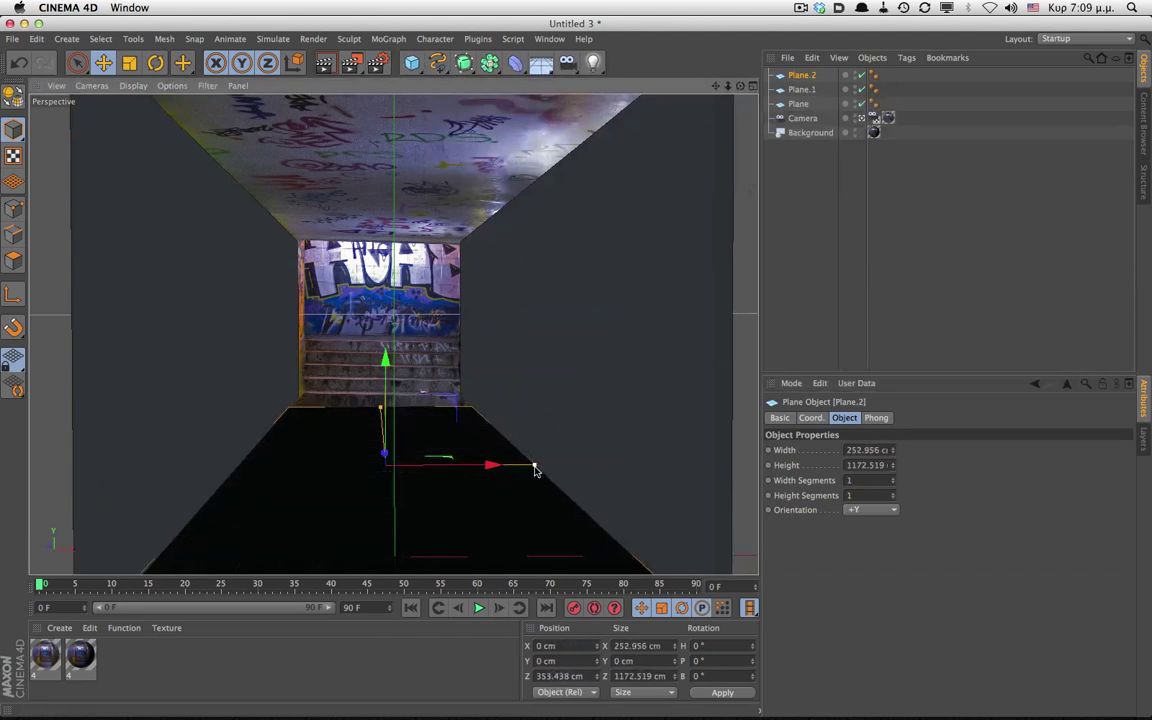
{"action": "key", "text": "F5"}
{"action": "left_click_drag", "start_coordinate": [884, 466], "coordinate": [735, 465]}
{"action": "left_click_drag", "start_coordinate": [166, 203], "coordinate": [163, 203]}
{"action": "left_click", "coordinate": [889, 118]}
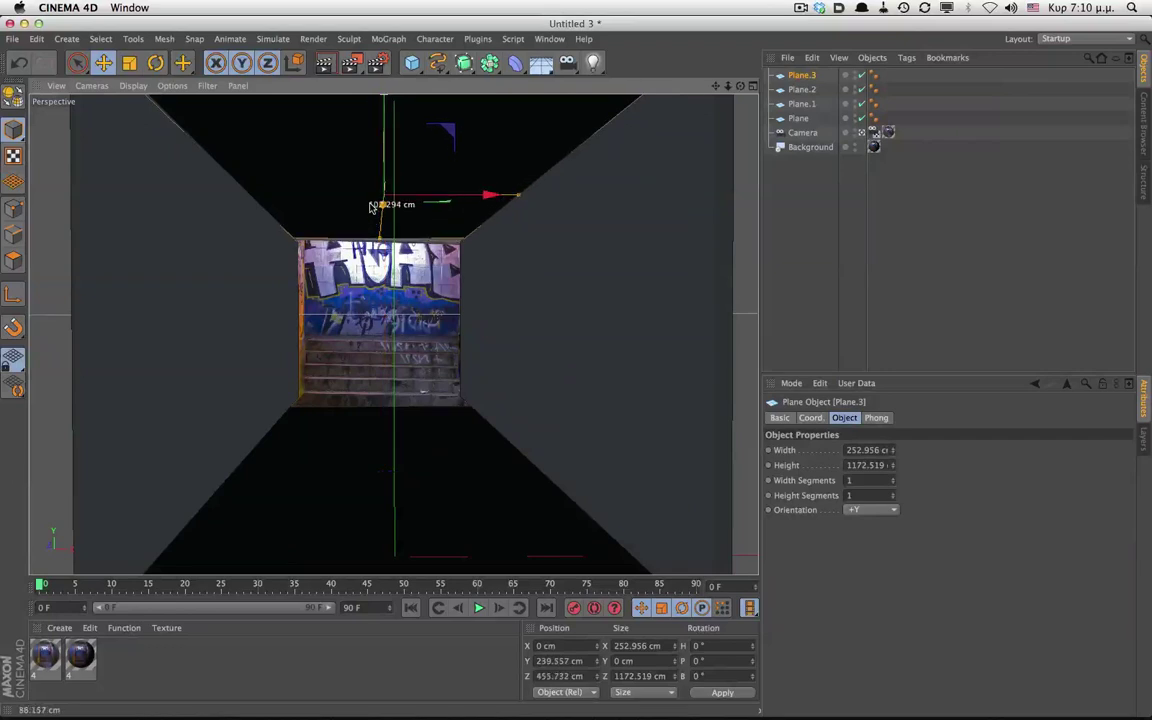
{"action": "left_click", "coordinate": [230, 330]}
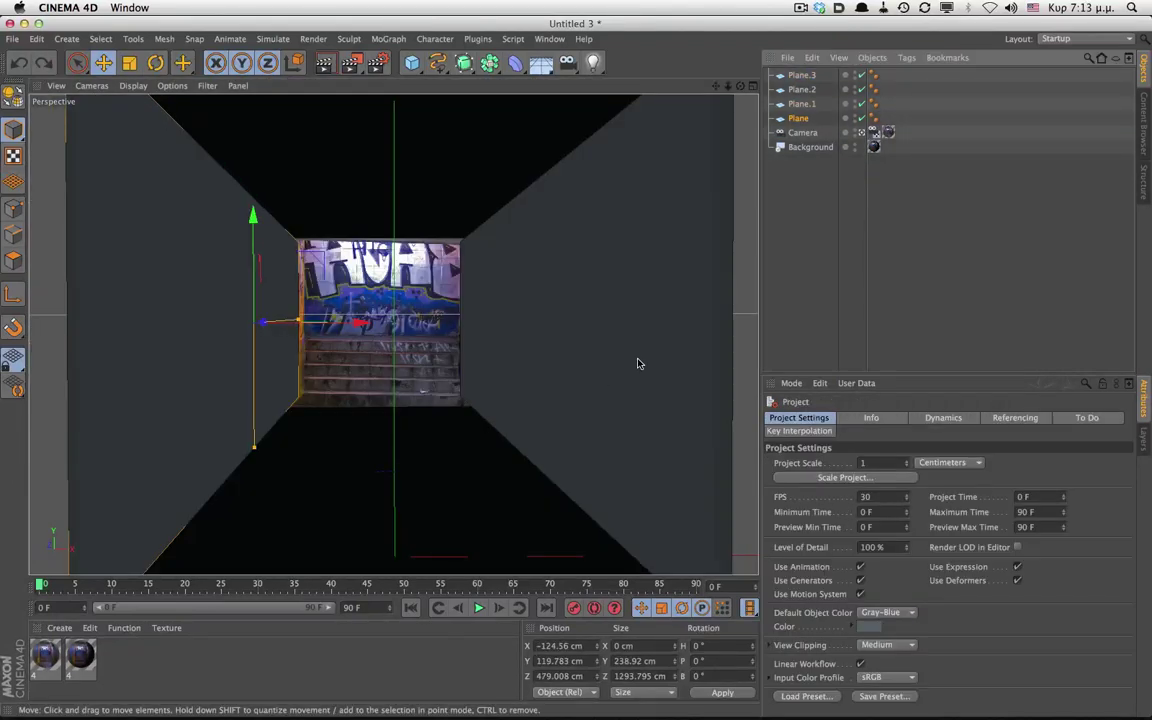
Open Projection Man to view the unassigned planes, rename the left wall's plane as Left Wall, and close the window.
{"action": "left_click", "coordinate": [549, 38]}
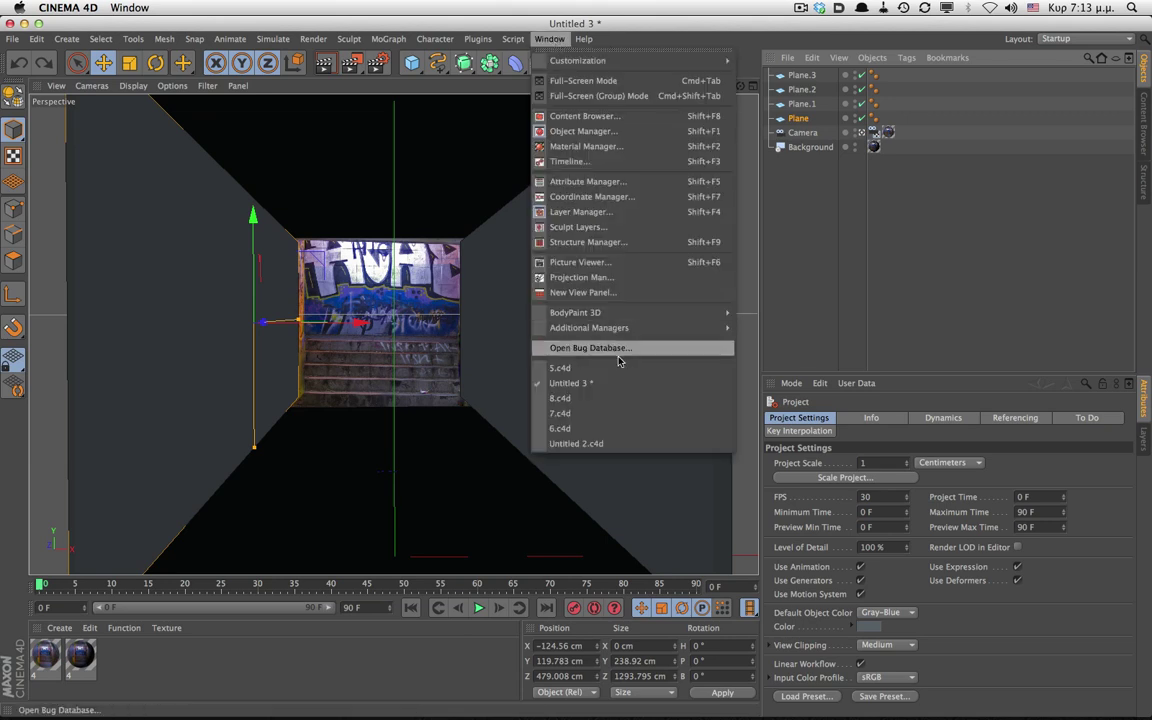
{"action": "left_click", "coordinate": [617, 277]}
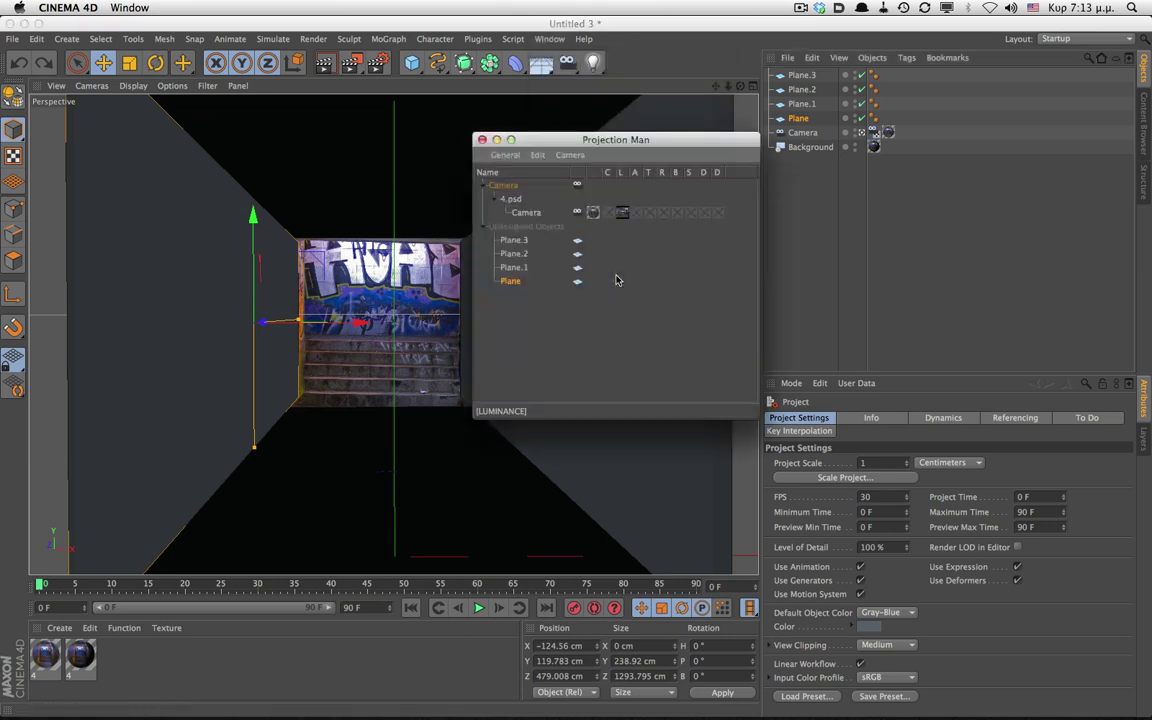
{"action": "left_click_drag", "start_coordinate": [607, 140], "coordinate": [661, 270]}
{"action": "double_click", "coordinate": [798, 118]}
{"action": "type", "text": "Left Wall"}
{"action": "key", "text": "Return"}
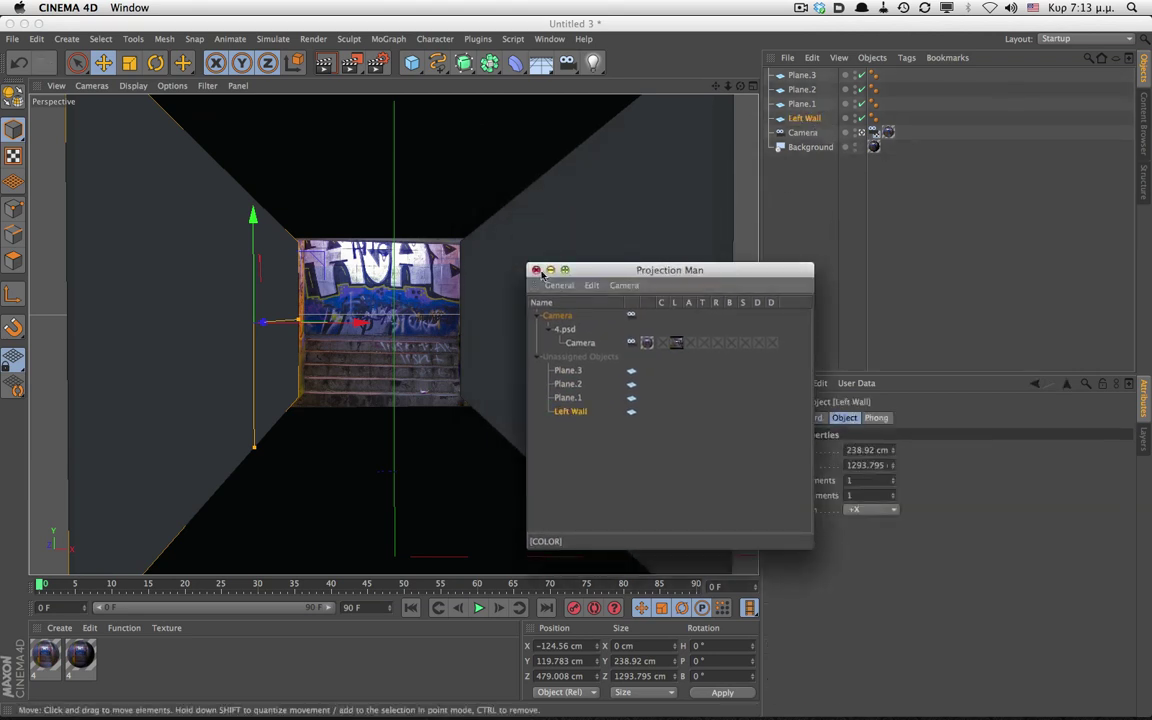
{"action": "left_click", "coordinate": [537, 270]}
Rename the remaining planes as Right Wall, Floor and Ceiling according to their place in the tunnel.
{"action": "double_click", "coordinate": [812, 120]}
{"action": "type", "text": "Left Wall"}
{"action": "key", "text": "Return"}
{"action": "double_click", "coordinate": [801, 104]}
{"action": "type", "text": "Right Wall"}
{"action": "key", "text": "Return"}
{"action": "double_click", "coordinate": [798, 90]}
{"action": "type", "text": "Floor"}
{"action": "key", "text": "Return"}
{"action": "double_click", "coordinate": [800, 75]}
{"action": "type", "text": "Ceiling"}
{"action": "key", "text": "Return"}
In Projection Man, assign Left Wall to 4.psd with the Side walls 2 layer for luminance and alpha disabled.
{"action": "left_click", "coordinate": [548, 39]}
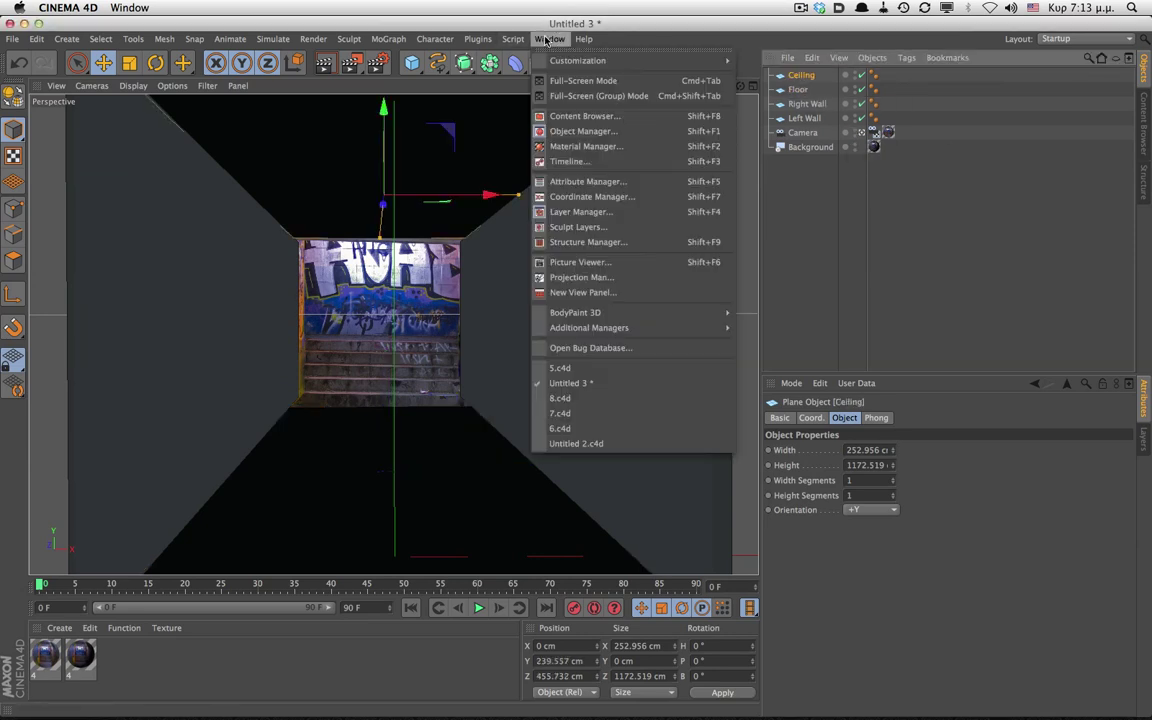
{"action": "left_click", "coordinate": [600, 277]}
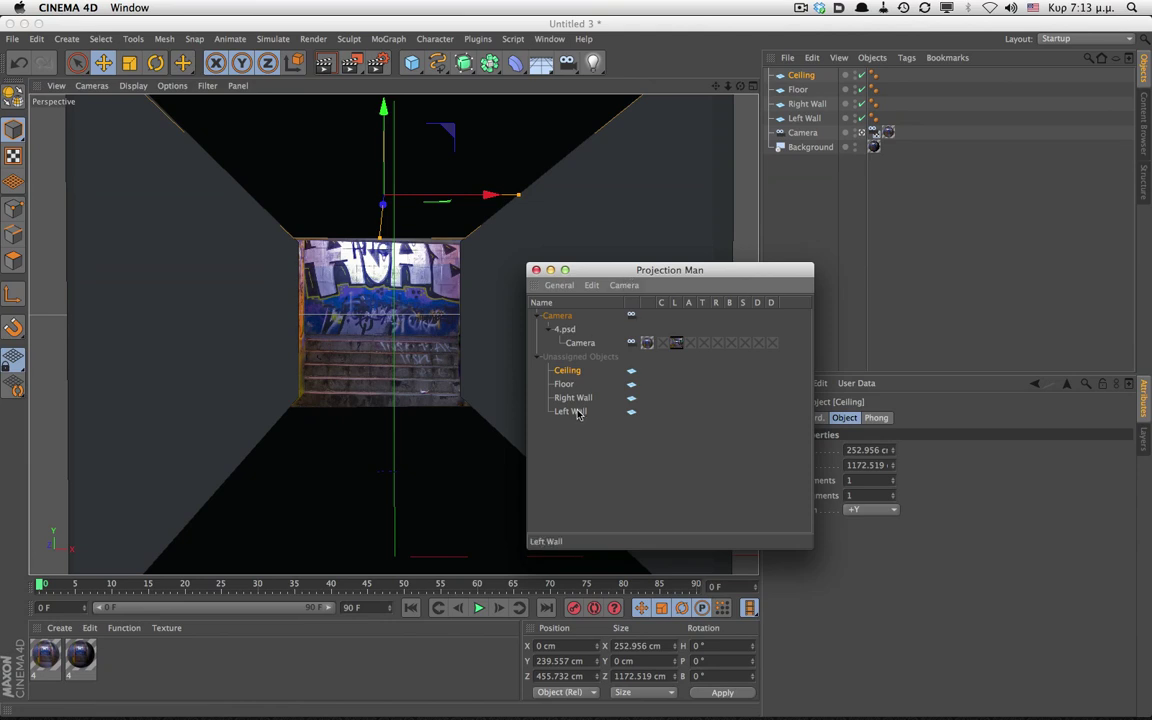
{"action": "left_click_drag", "start_coordinate": [578, 413], "coordinate": [570, 333]}
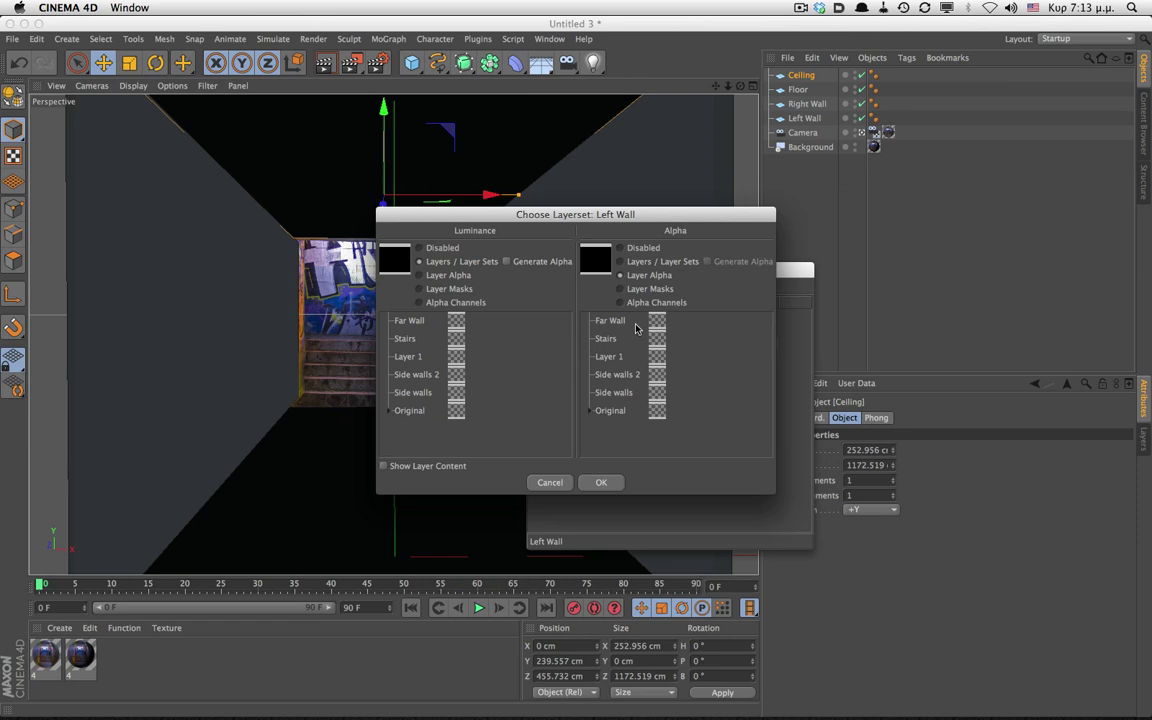
{"action": "left_click", "coordinate": [621, 248]}
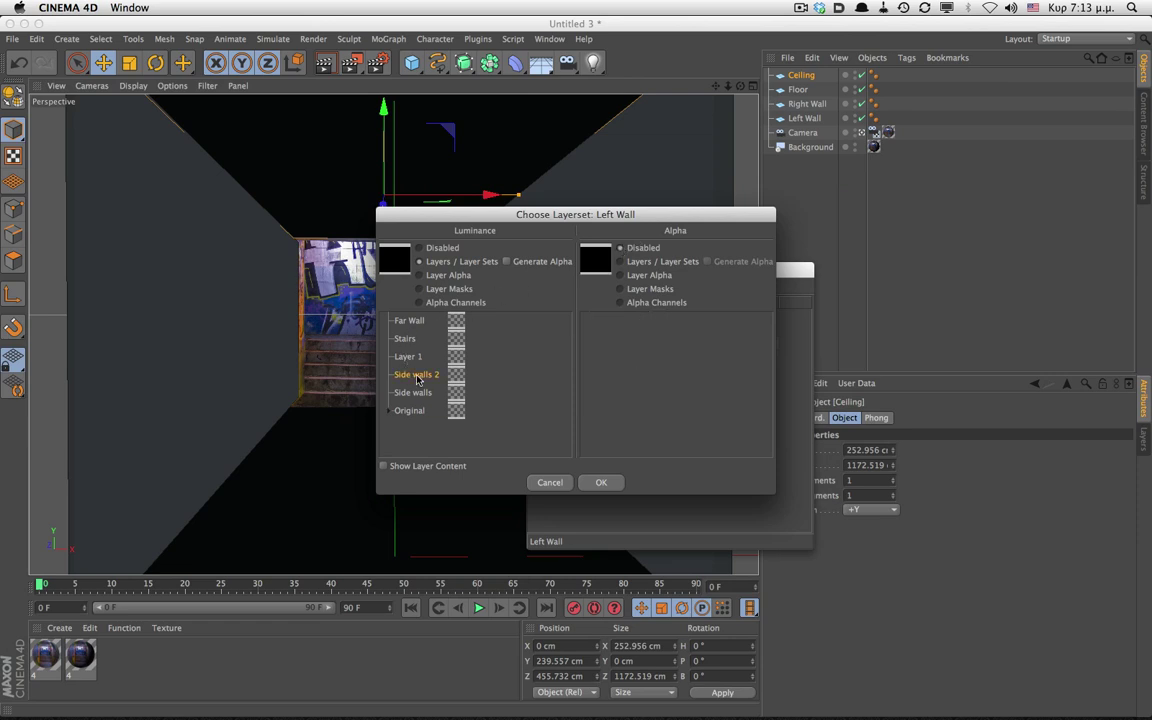
{"action": "left_click", "coordinate": [600, 483]}
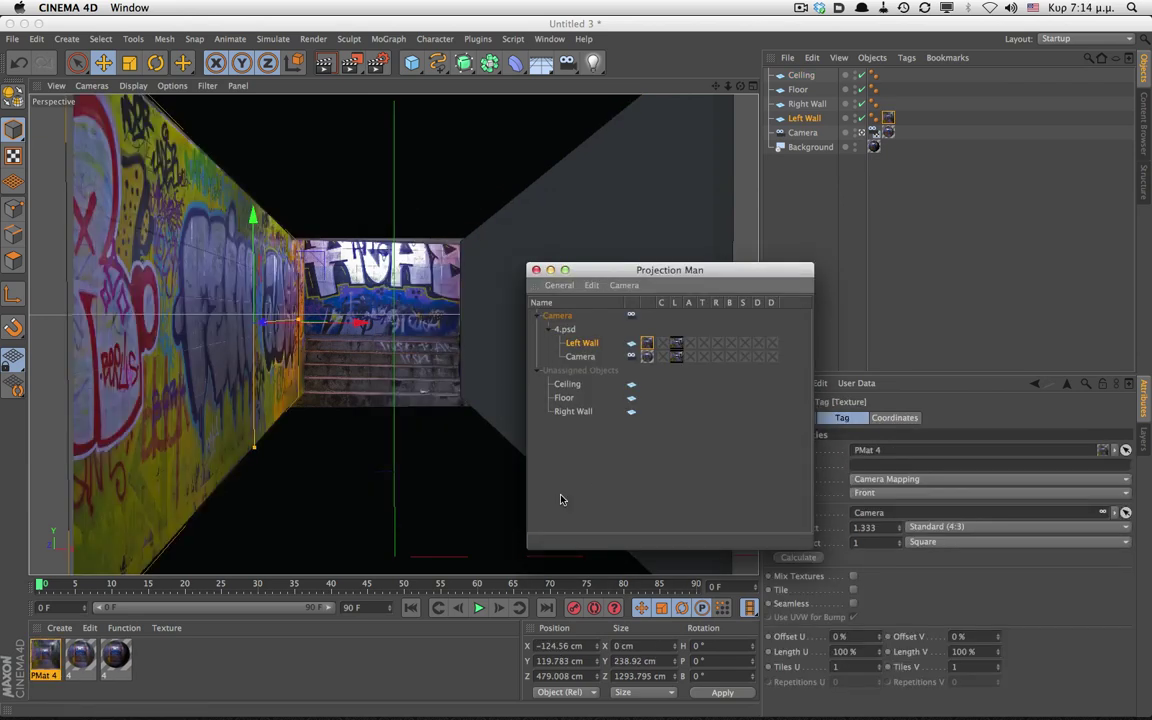
Apply the Left Wall's projection material to the Ceiling, Floor and Right Wall planes in Projection Man.
{"action": "left_click", "coordinate": [573, 412]}
{"action": "left_click", "coordinate": [568, 385], "text": "shift"}
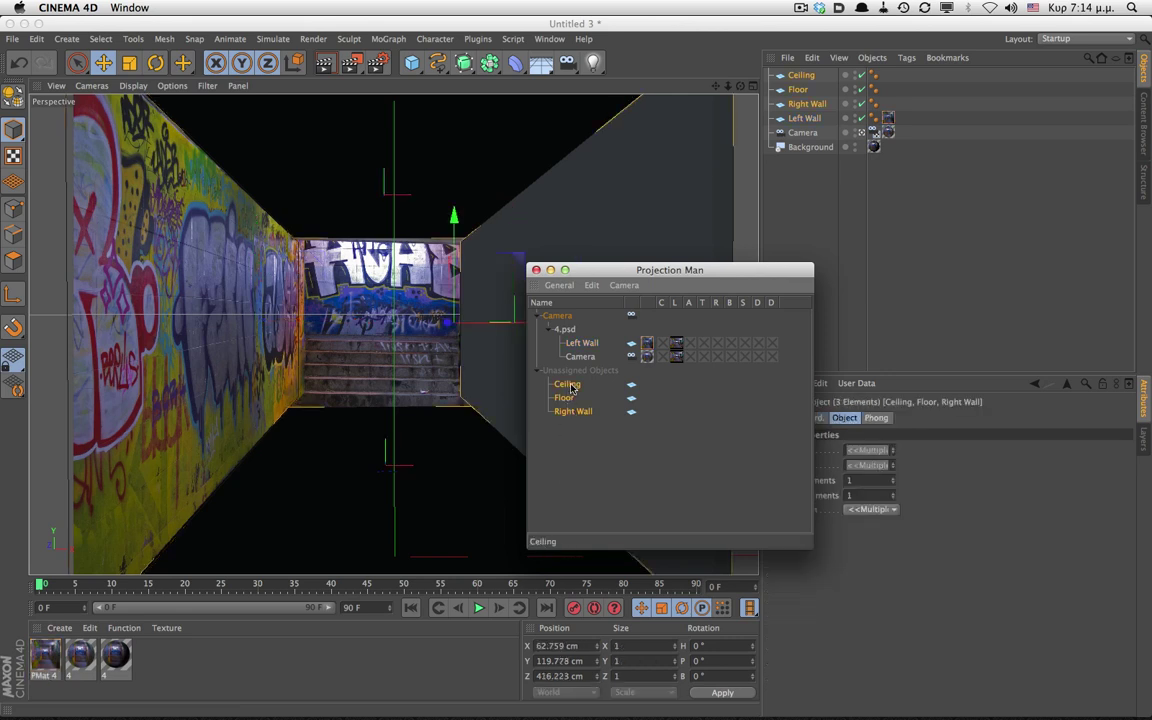
{"action": "left_click_drag", "start_coordinate": [572, 388], "coordinate": [584, 346]}
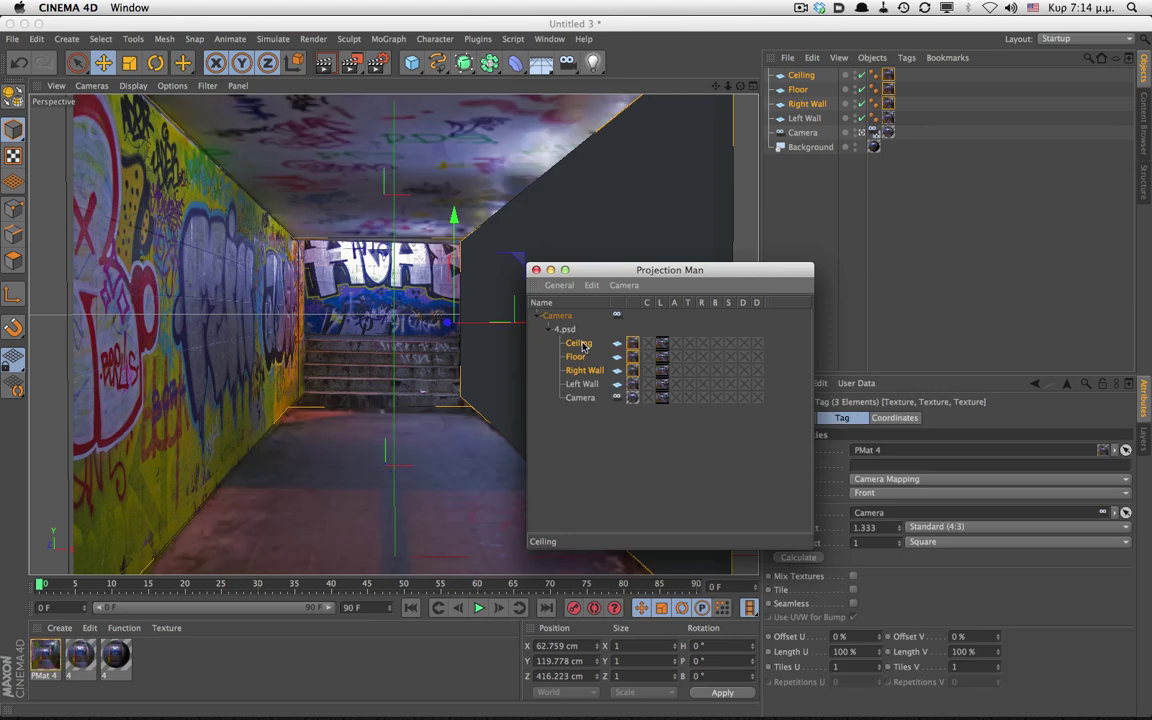
Set Side to Both in the Right Wall and Left Wall texture tags, and hide the Background object.
{"action": "left_click", "coordinate": [810, 90]}
{"action": "left_click", "coordinate": [808, 103]}
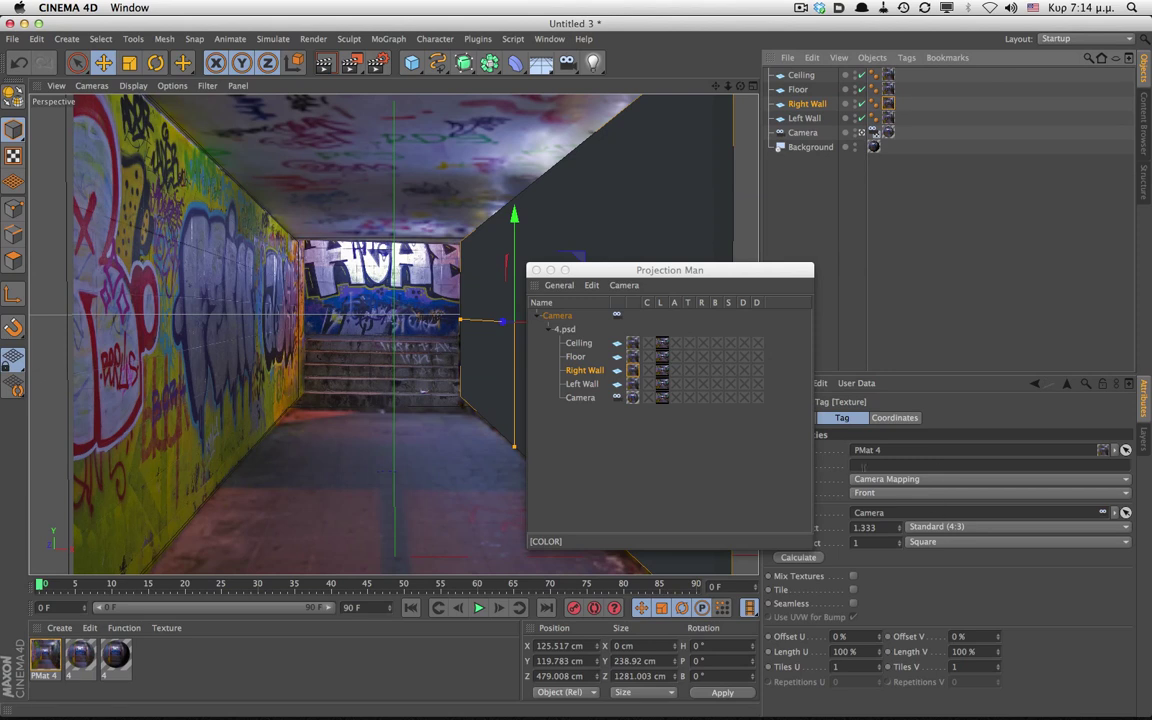
{"action": "left_click", "coordinate": [888, 496]}
{"action": "left_click", "coordinate": [885, 505]}
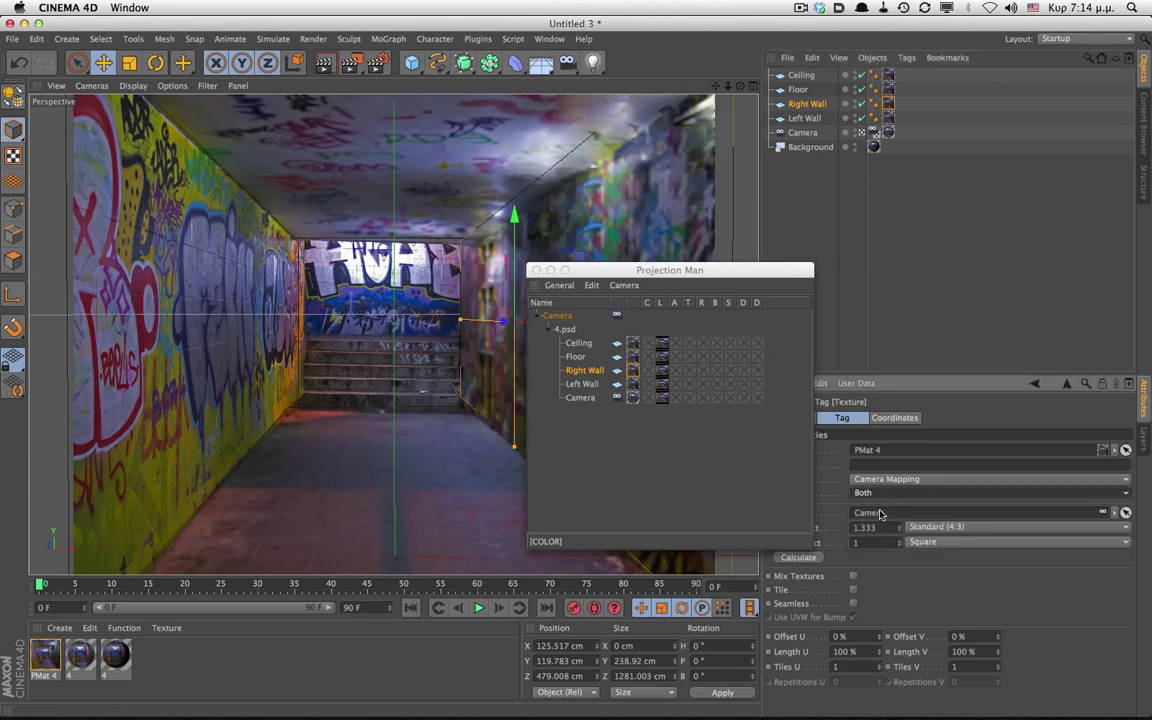
{"action": "left_click", "coordinate": [536, 270]}
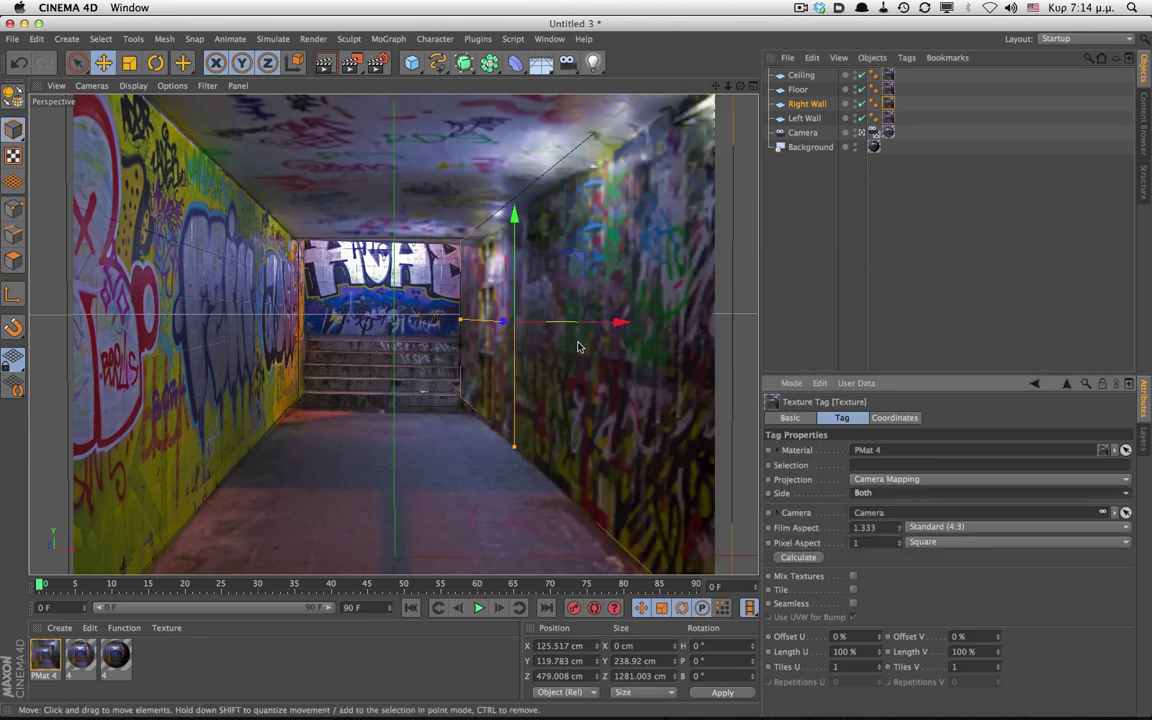
{"action": "left_click", "coordinate": [804, 118]}
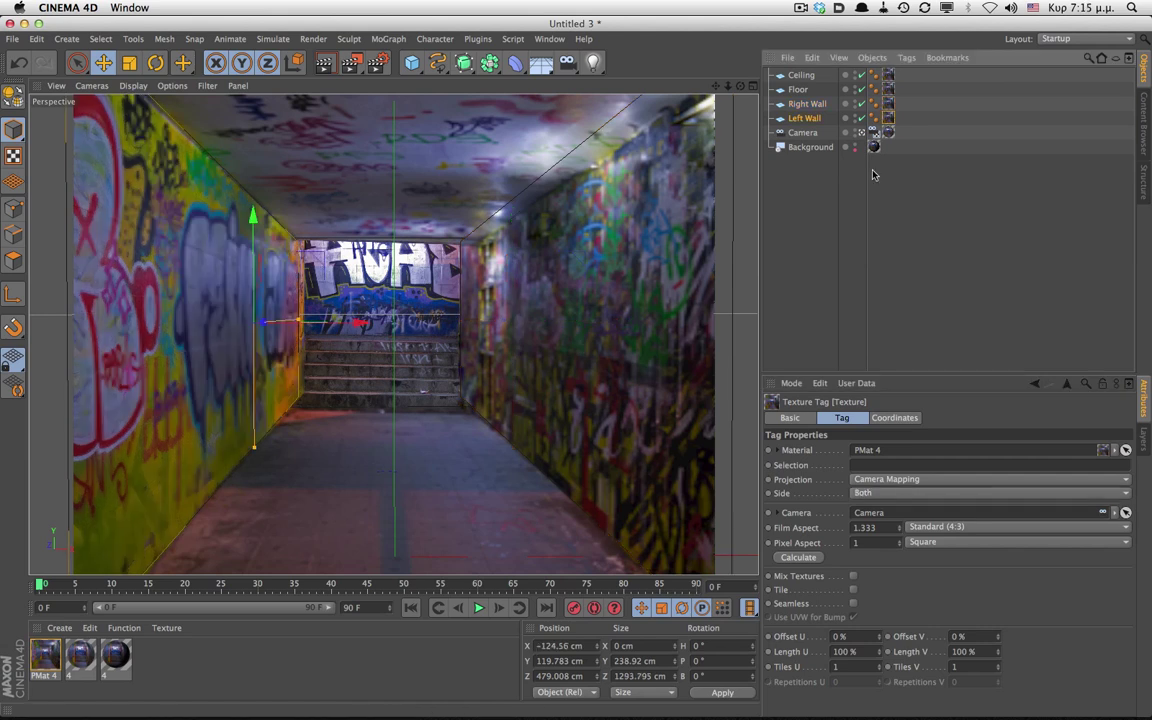
Leave the calibrated camera, orbit and zoom around the projected tunnel, and return to the calibrated camera's view.
{"action": "left_click", "coordinate": [863, 134]}
{"action": "left_click", "coordinate": [863, 134]}
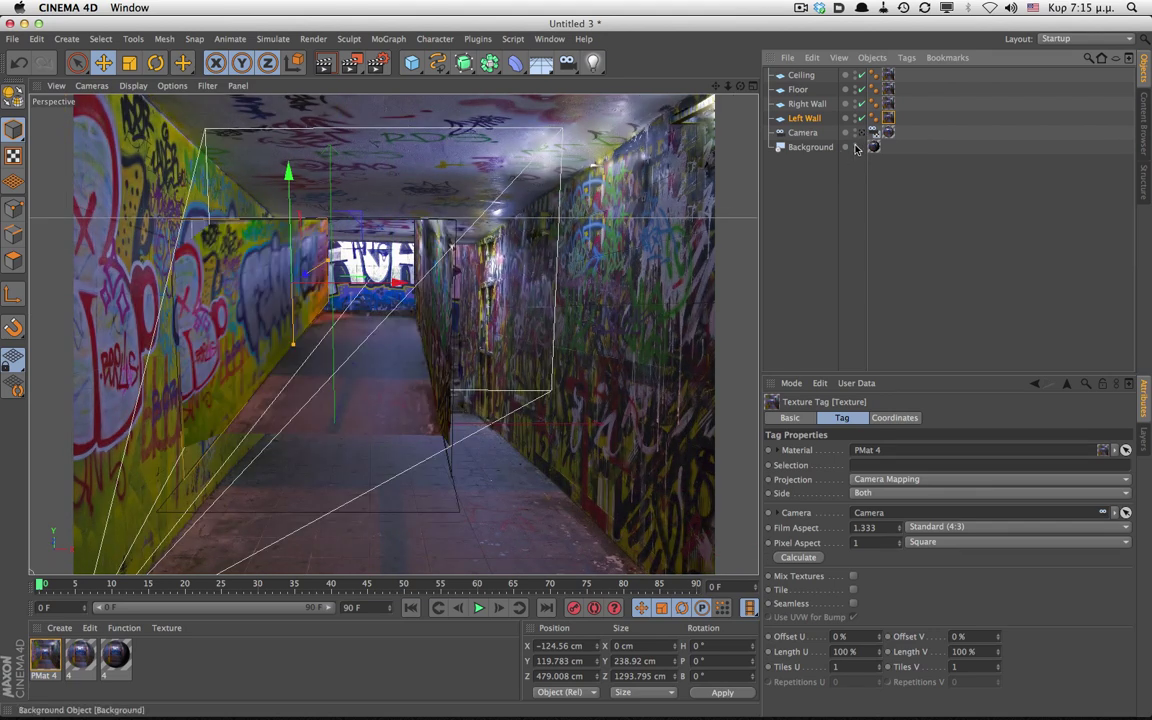
{"action": "left_click_drag", "start_coordinate": [400, 320], "coordinate": [365, 336], "text": "alt"}
{"action": "right_click_drag", "start_coordinate": [365, 336], "coordinate": [420, 330], "text": "alt"}
{"action": "left_click_drag", "start_coordinate": [420, 330], "coordinate": [376, 368], "text": "alt"}
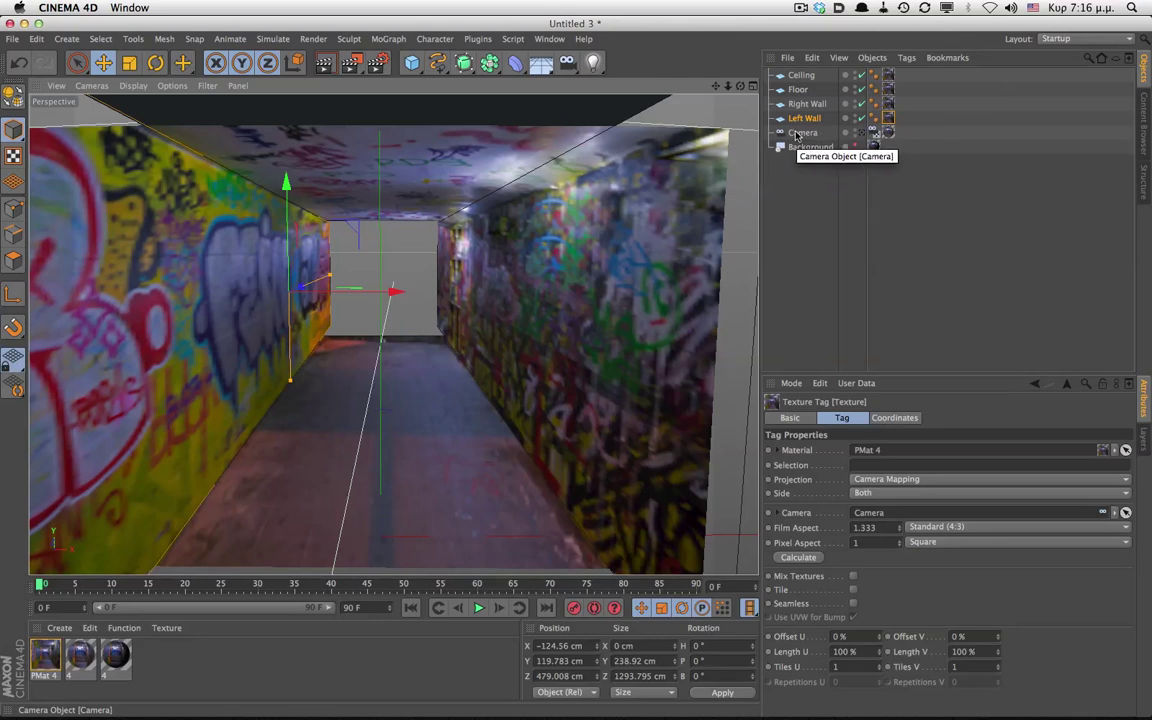
{"action": "left_click", "coordinate": [866, 134]}
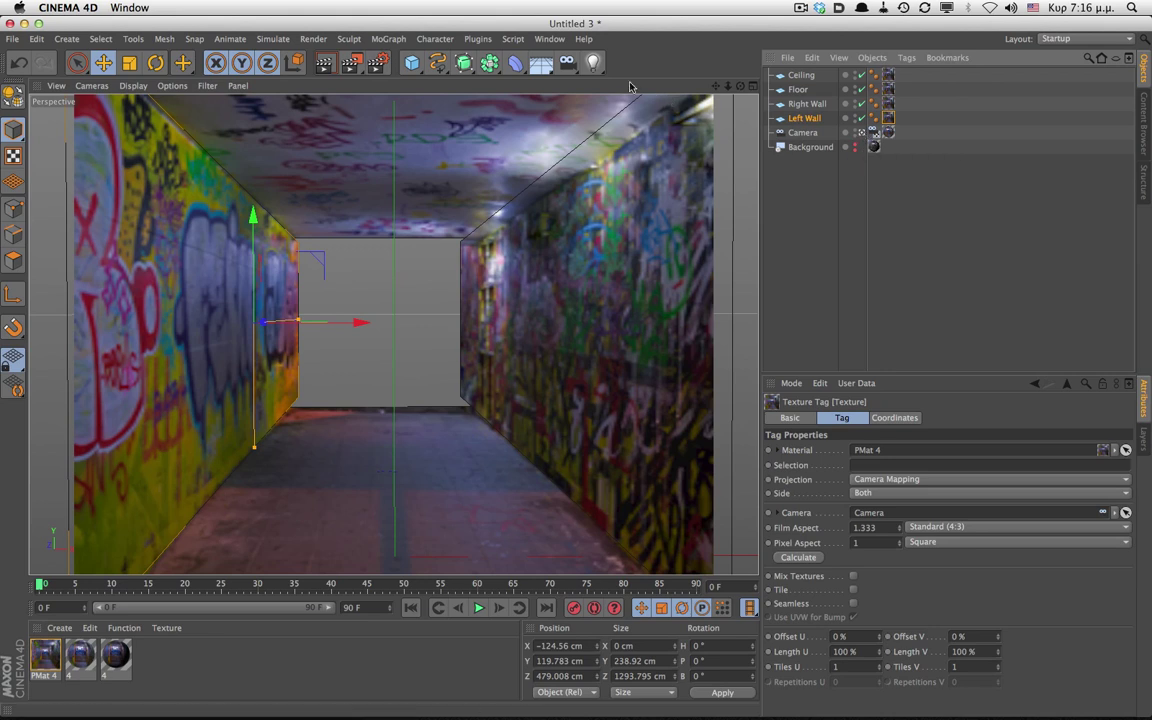
Add a second camera, look through it and move its view further into the tunnel.
{"action": "left_click_drag", "start_coordinate": [567, 63], "coordinate": [562, 79]}
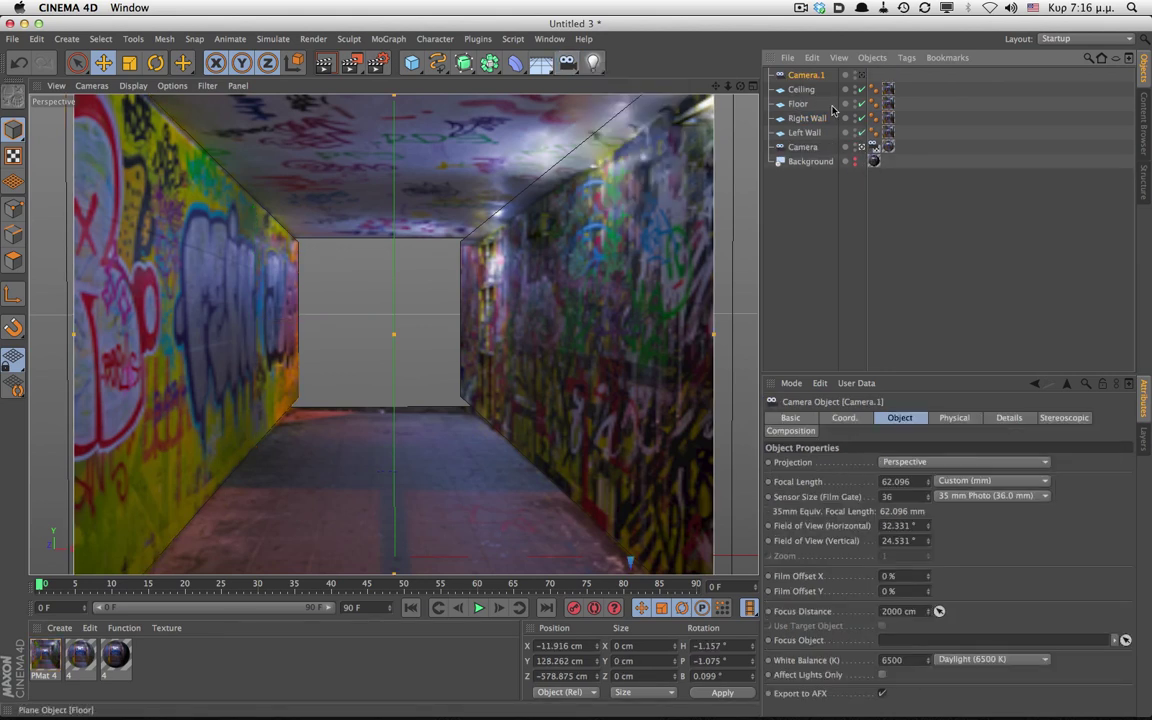
{"action": "left_click_drag", "start_coordinate": [545, 300], "coordinate": [608, 296]}
{"action": "left_click_drag", "start_coordinate": [392, 449], "coordinate": [612, 314]}
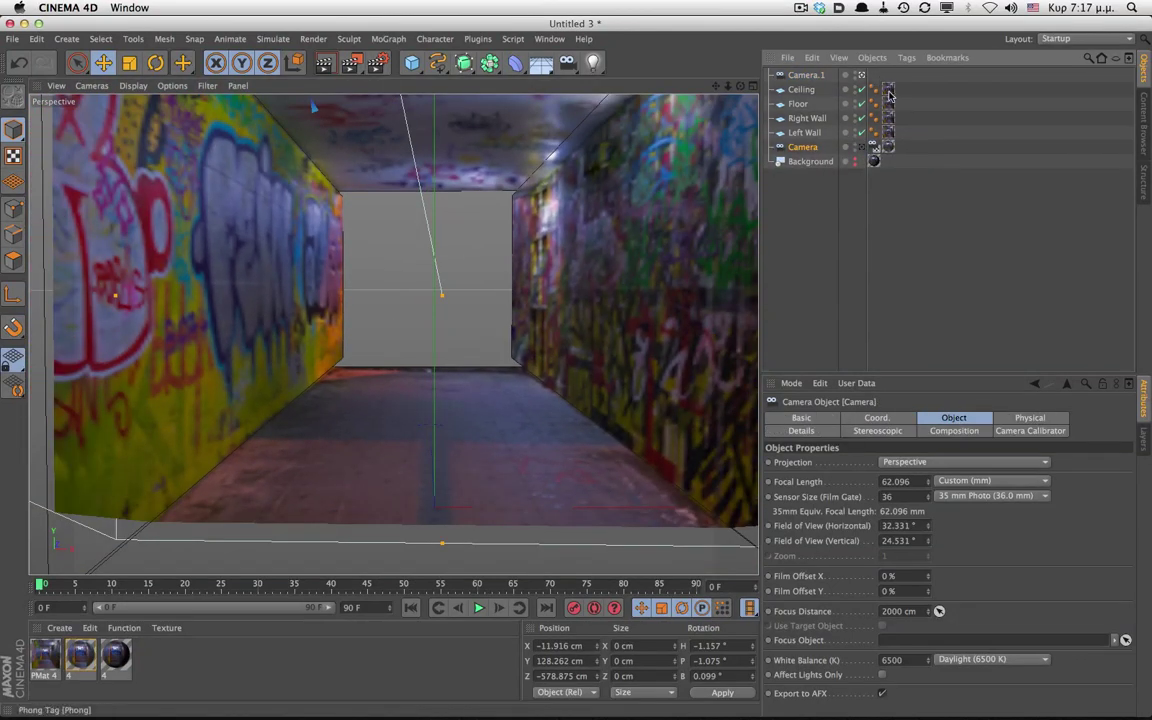
Add a Protection tag to the calibrated Camera object to lock its position, scale and rotation.
{"action": "left_click", "coordinate": [906, 57]}
{"action": "mouse_move", "coordinate": [960, 79]}
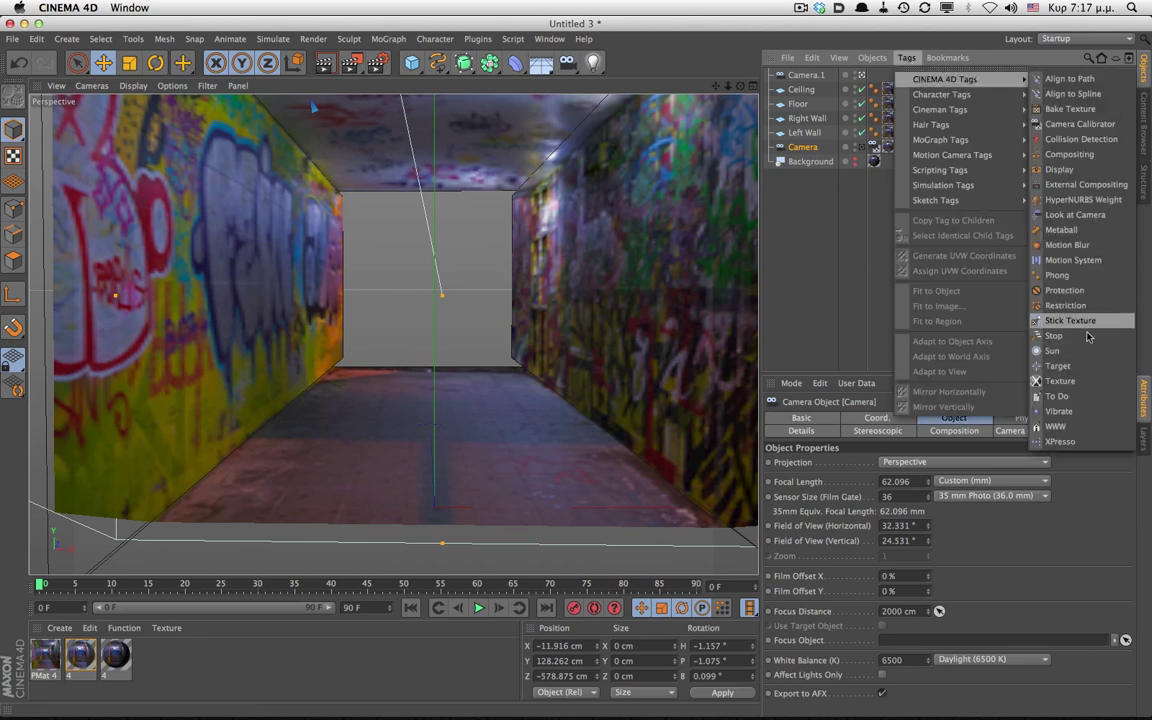
{"action": "left_click", "coordinate": [1065, 290]}
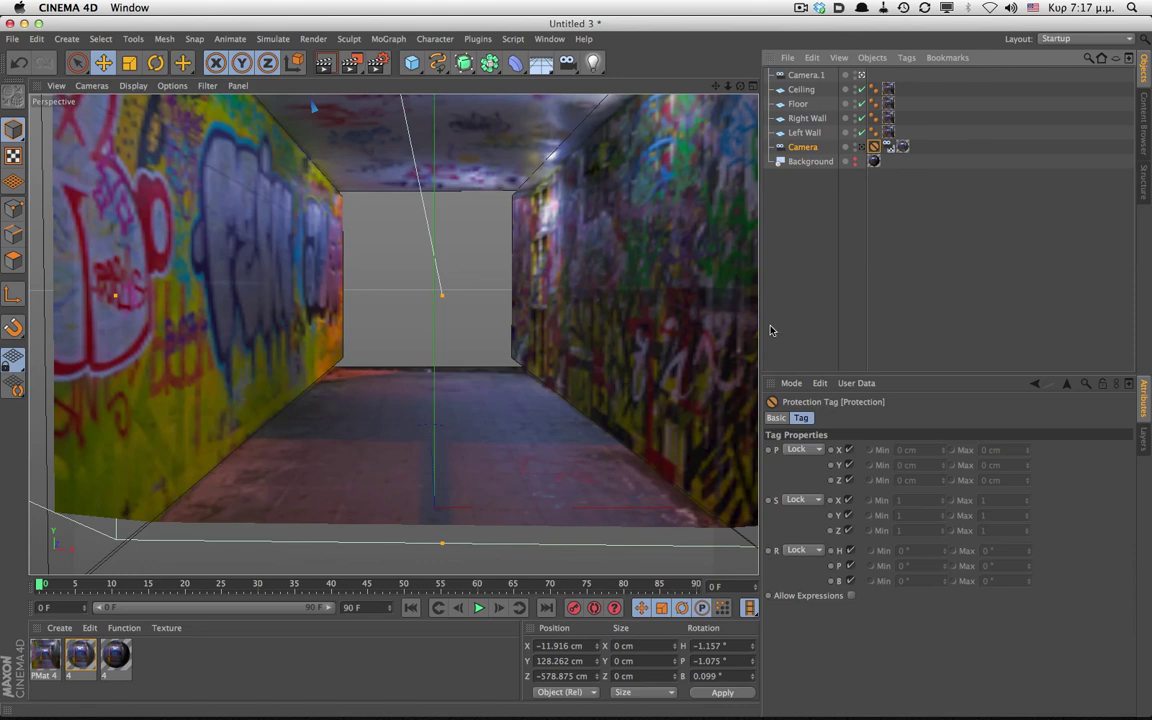
Orbit the second camera's view, switch back to the calibrated camera and show the Background object.
{"action": "left_click_drag", "start_coordinate": [622, 240], "coordinate": [592, 272], "text": "alt"}
{"action": "left_click", "coordinate": [862, 147]}
{"action": "left_click", "coordinate": [855, 160]}
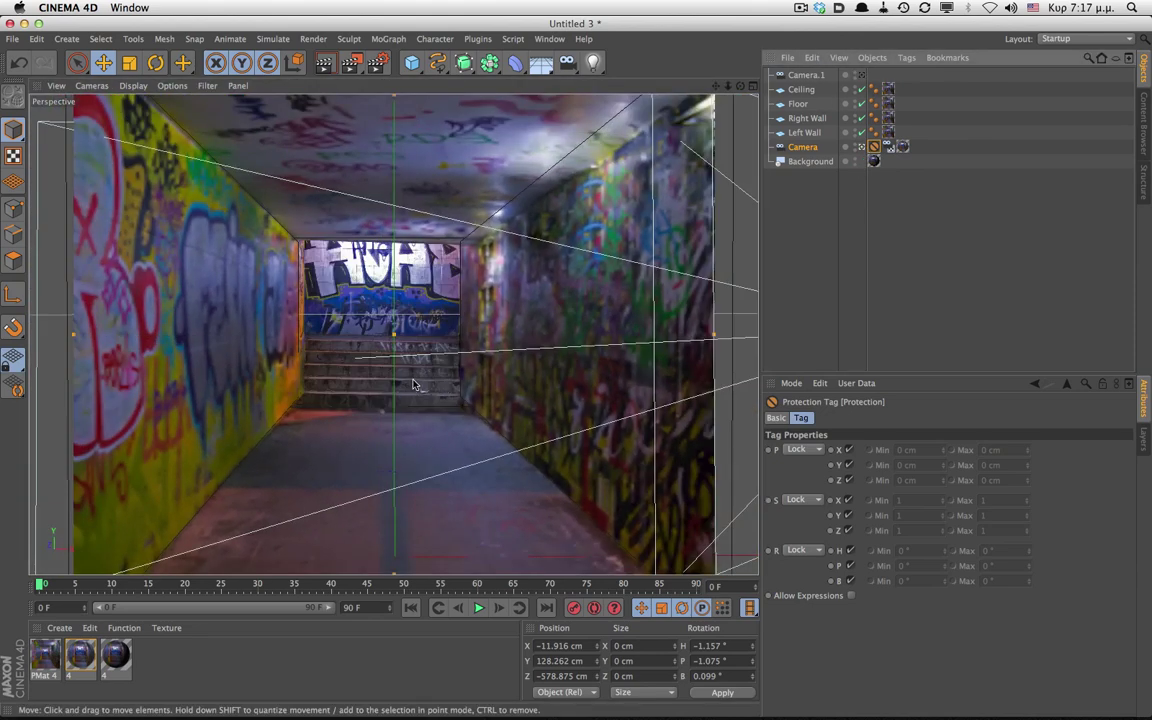
Switch to the 5.c4d project, select the Stairs cube, leave the calibrated camera and examine the stair geometry up close.
{"action": "key", "text": "v"}
{"action": "mouse_move", "coordinate": [411, 445]}
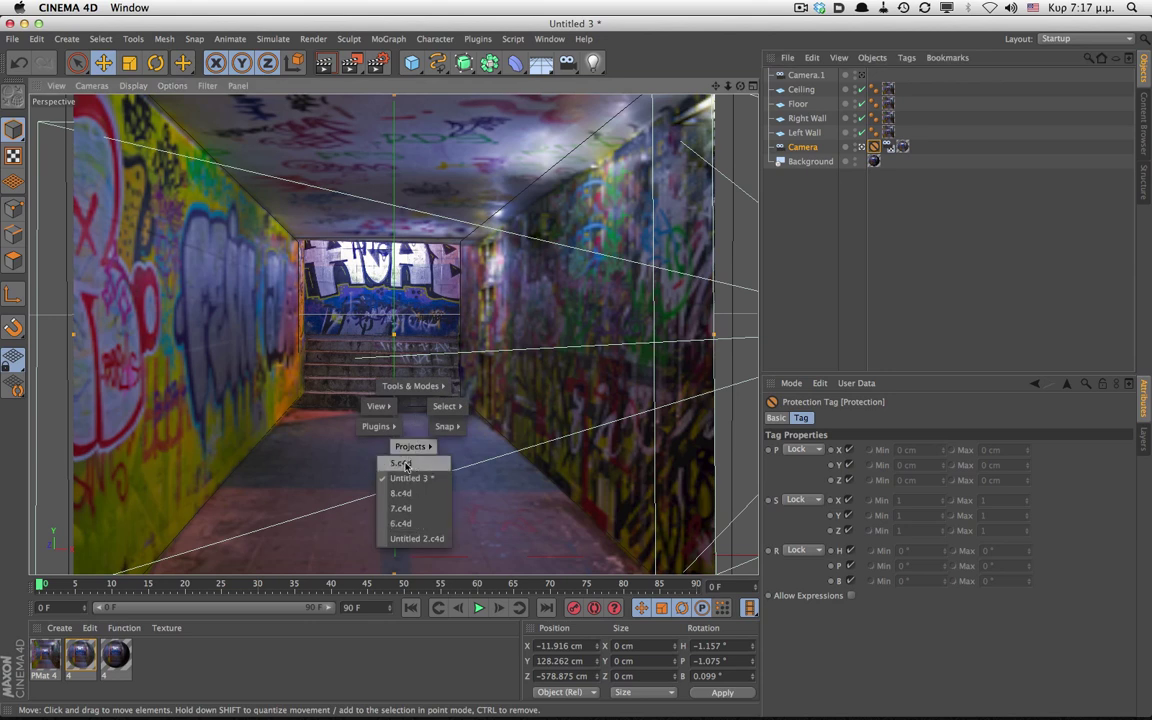
{"action": "left_click", "coordinate": [375, 472]}
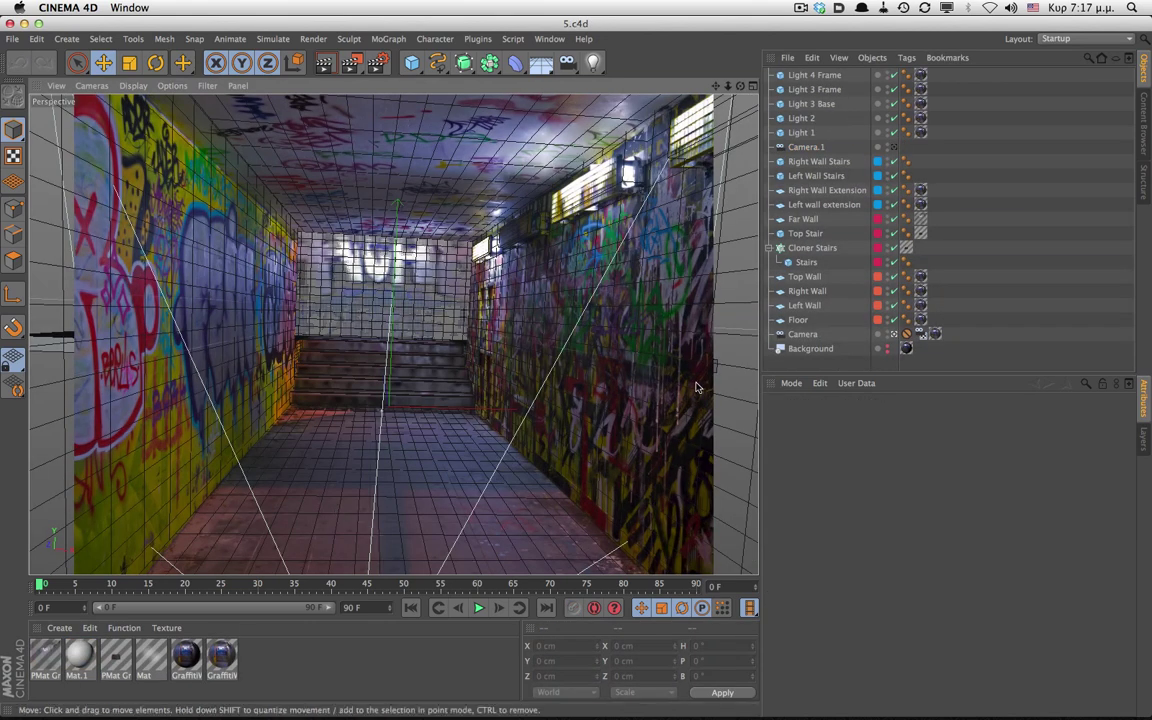
{"action": "left_click", "coordinate": [807, 263]}
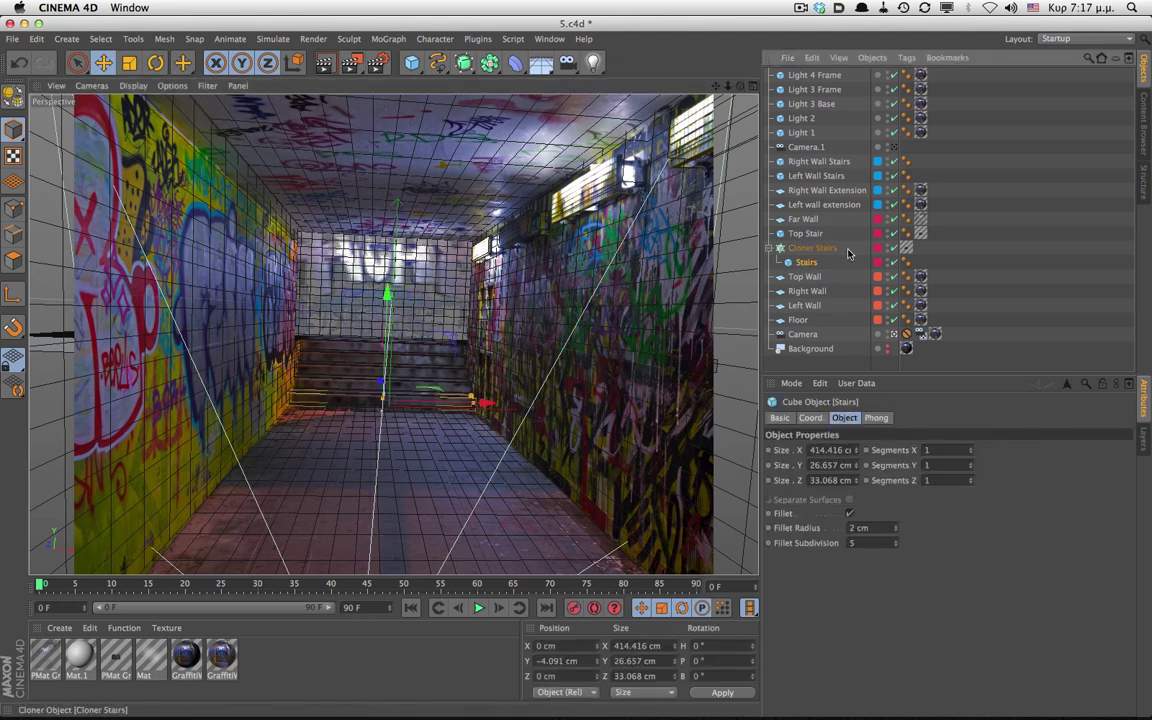
{"action": "left_click", "coordinate": [894, 335]}
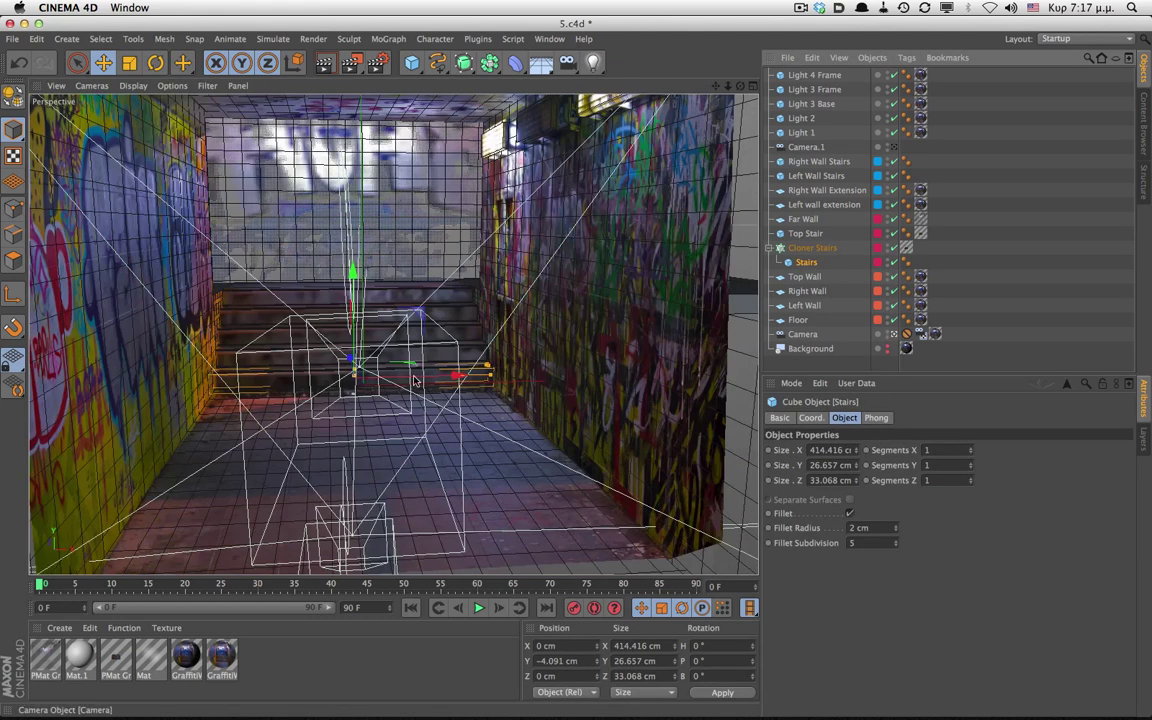
{"action": "left_click_drag", "start_coordinate": [324, 350], "coordinate": [472, 393], "text": "alt"}
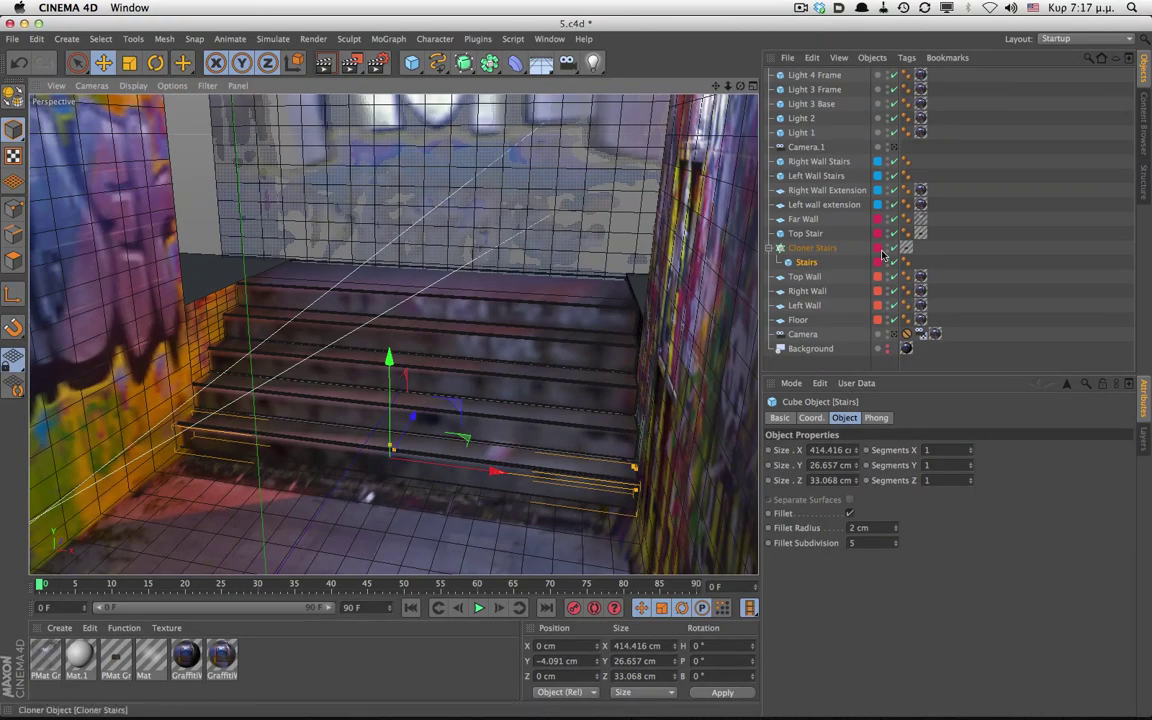
Review the Cloner Stairs settings and check the objects' projected layers in Projection Man.
{"action": "left_click", "coordinate": [814, 248]}
{"action": "mouse_move", "coordinate": [877, 515]}
{"action": "left_mouse_down"}
{"action": "mouse_move", "coordinate": [903, 515]}
{"action": "mouse_move", "coordinate": [873, 515]}
{"action": "left_mouse_up"}
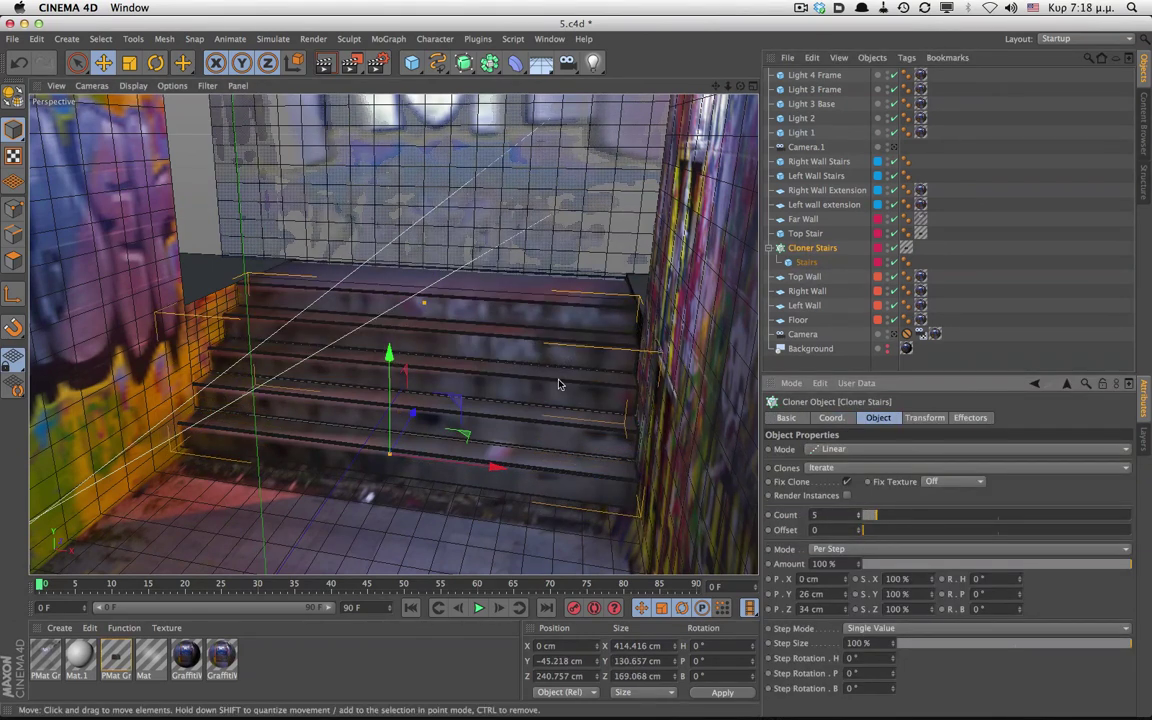
{"action": "mouse_move", "coordinate": [569, 375]}
{"action": "left_mouse_down", "text": "alt"}
{"action": "mouse_move", "coordinate": [578, 342]}
{"action": "mouse_move", "coordinate": [545, 335]}
{"action": "mouse_move", "coordinate": [530, 350]}
{"action": "mouse_move", "coordinate": [562, 367]}
{"action": "left_mouse_up", "text": "alt"}
{"action": "left_click", "coordinate": [549, 40]}
{"action": "left_click", "coordinate": [613, 406]}
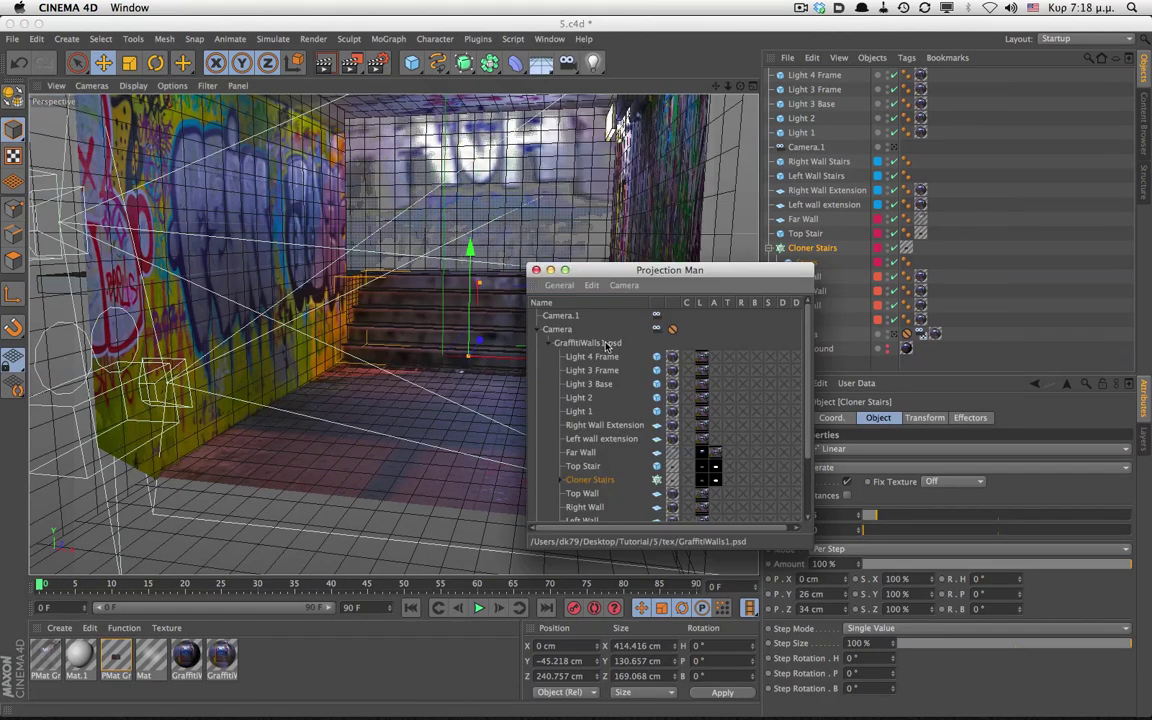
{"action": "left_click", "coordinate": [537, 270]}
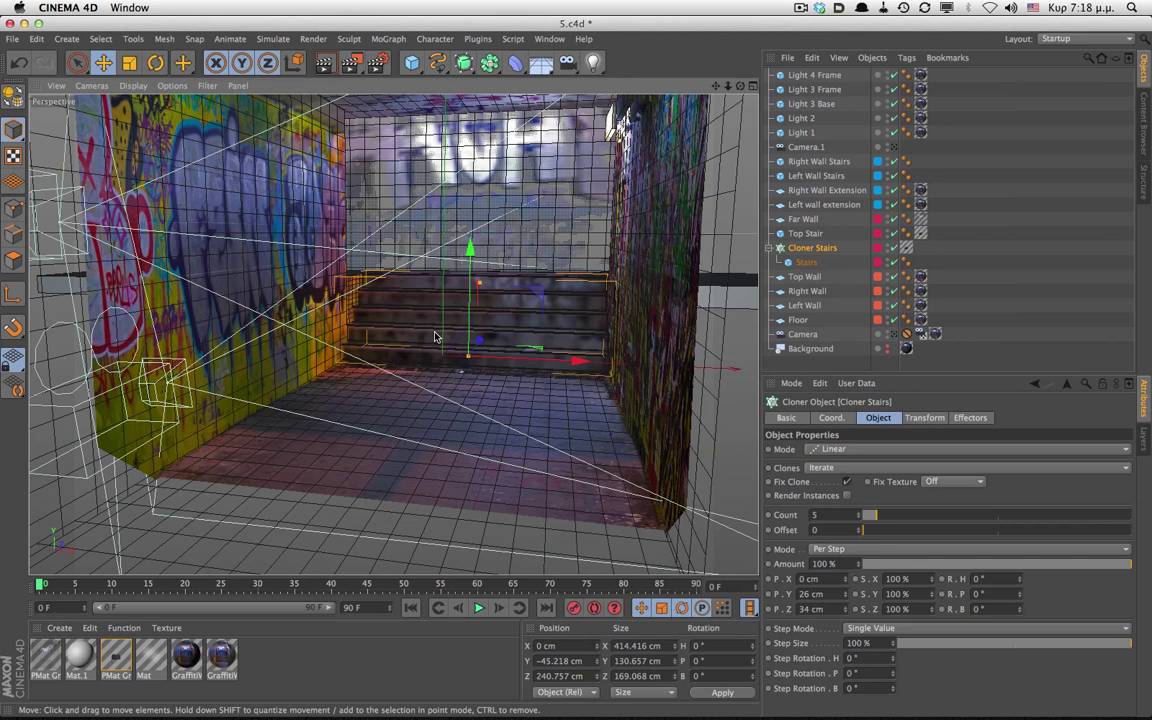
Inspect the modelled stairs, far wall, wall extensions and ceiling lights of the tunnel from several angles.
{"action": "middle_click_drag", "start_coordinate": [505, 316], "coordinate": [521, 367], "text": "alt"}
{"action": "mouse_move", "coordinate": [593, 326]}
{"action": "left_mouse_down", "text": "alt"}
{"action": "mouse_move", "coordinate": [567, 315]}
{"action": "mouse_move", "coordinate": [597, 303]}
{"action": "left_mouse_up", "text": "alt"}
{"action": "middle_click_drag", "start_coordinate": [597, 303], "coordinate": [502, 294], "text": "alt"}
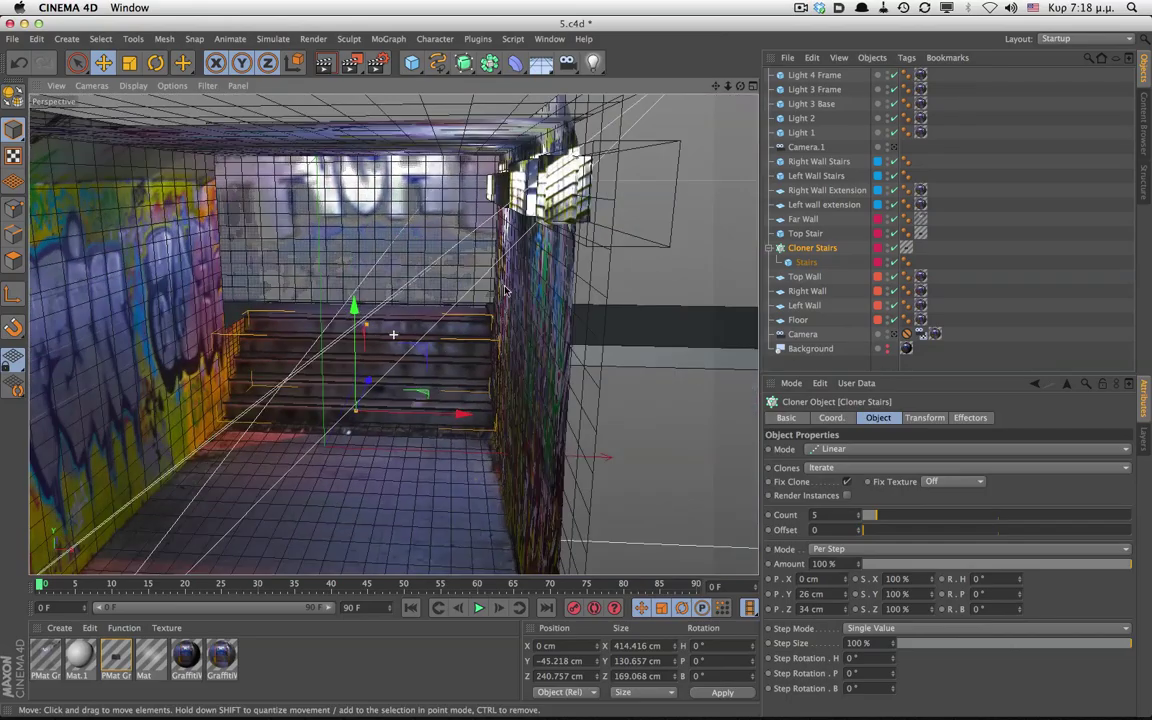
{"action": "mouse_move", "coordinate": [407, 403]}
{"action": "left_mouse_down", "text": "alt"}
{"action": "mouse_move", "coordinate": [365, 411]}
{"action": "mouse_move", "coordinate": [289, 375]}
{"action": "mouse_move", "coordinate": [422, 393]}
{"action": "mouse_move", "coordinate": [394, 384]}
{"action": "left_mouse_up", "text": "alt"}
{"action": "right_click_drag", "start_coordinate": [394, 384], "coordinate": [421, 320], "text": "alt"}
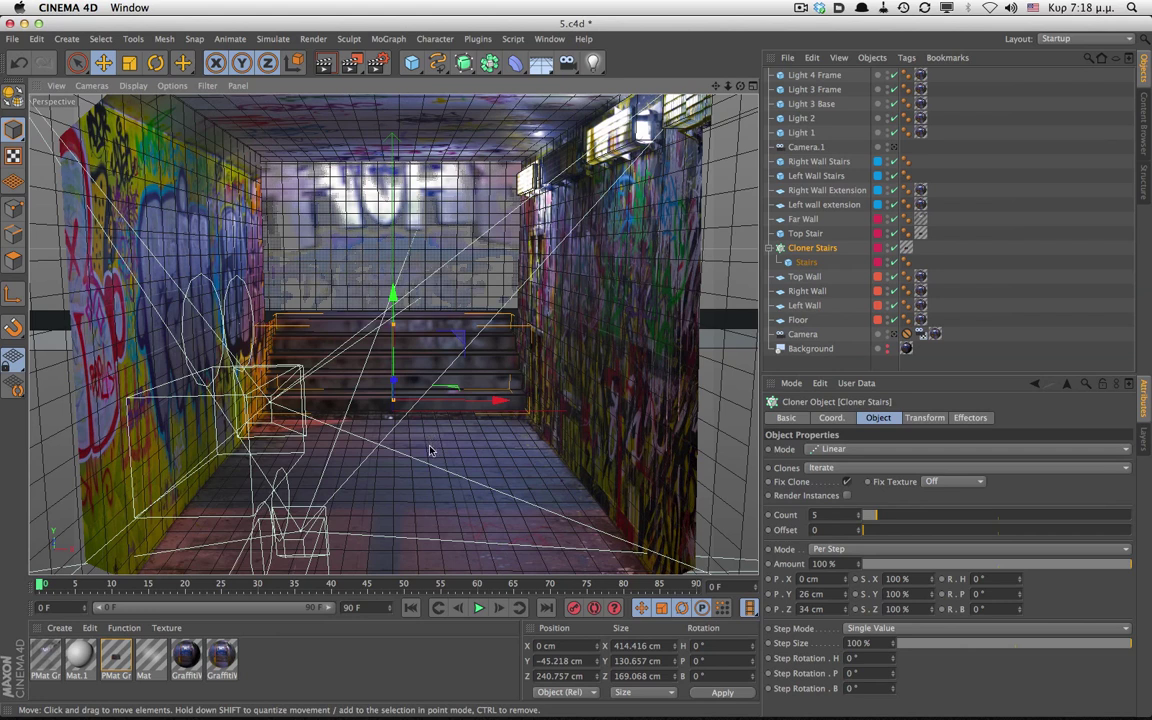
{"action": "right_click_drag", "start_coordinate": [430, 447], "coordinate": [439, 446], "text": "alt"}
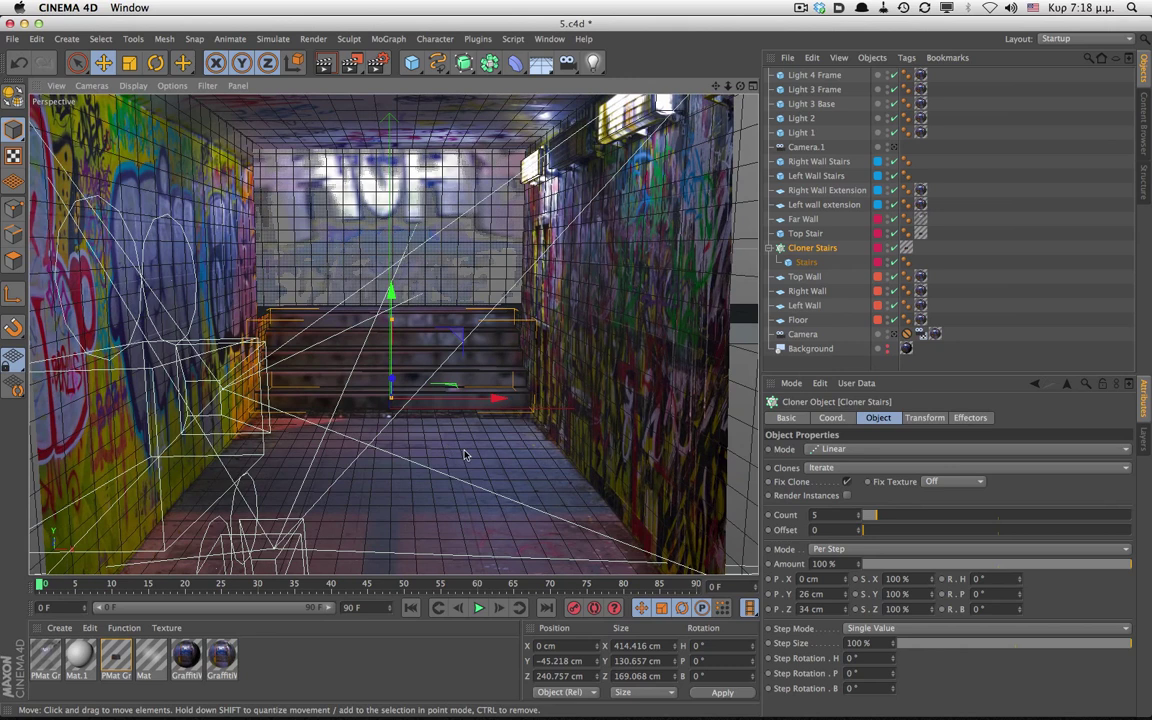
Switch to the 6.c4d project, leave the calibrated camera and examine the barriers, lights and props in the tunnel.
{"action": "key", "text": "v"}
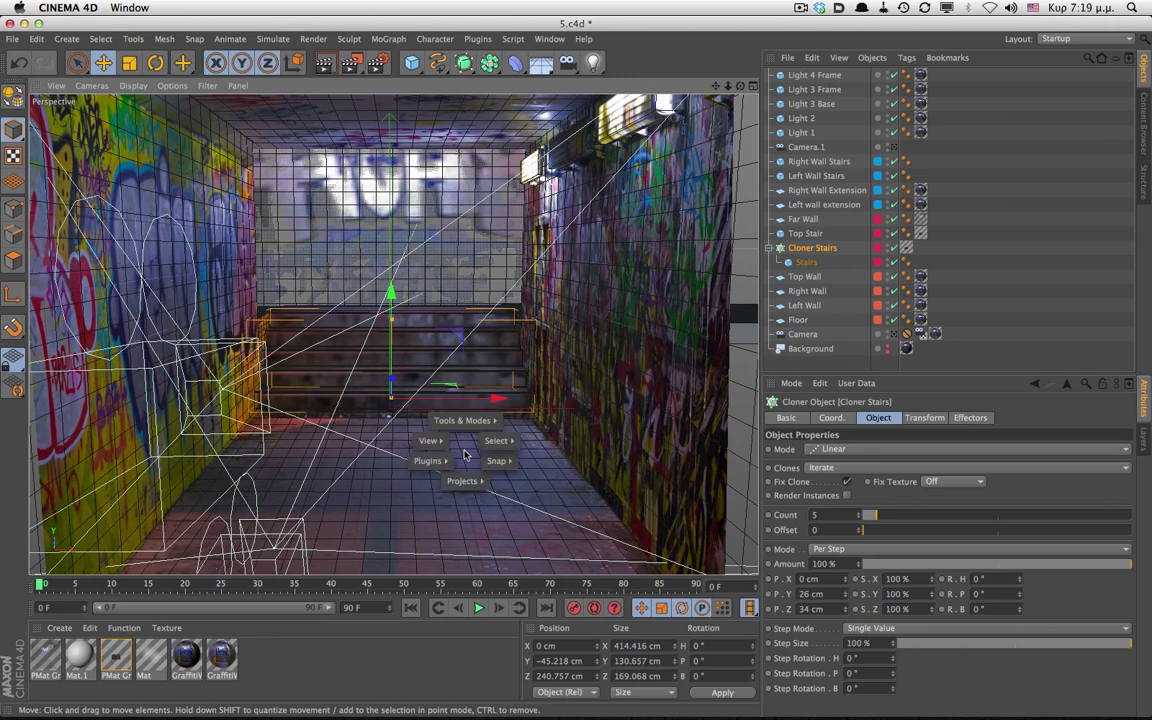
{"action": "mouse_move", "coordinate": [462, 481]}
{"action": "left_click", "coordinate": [454, 557]}
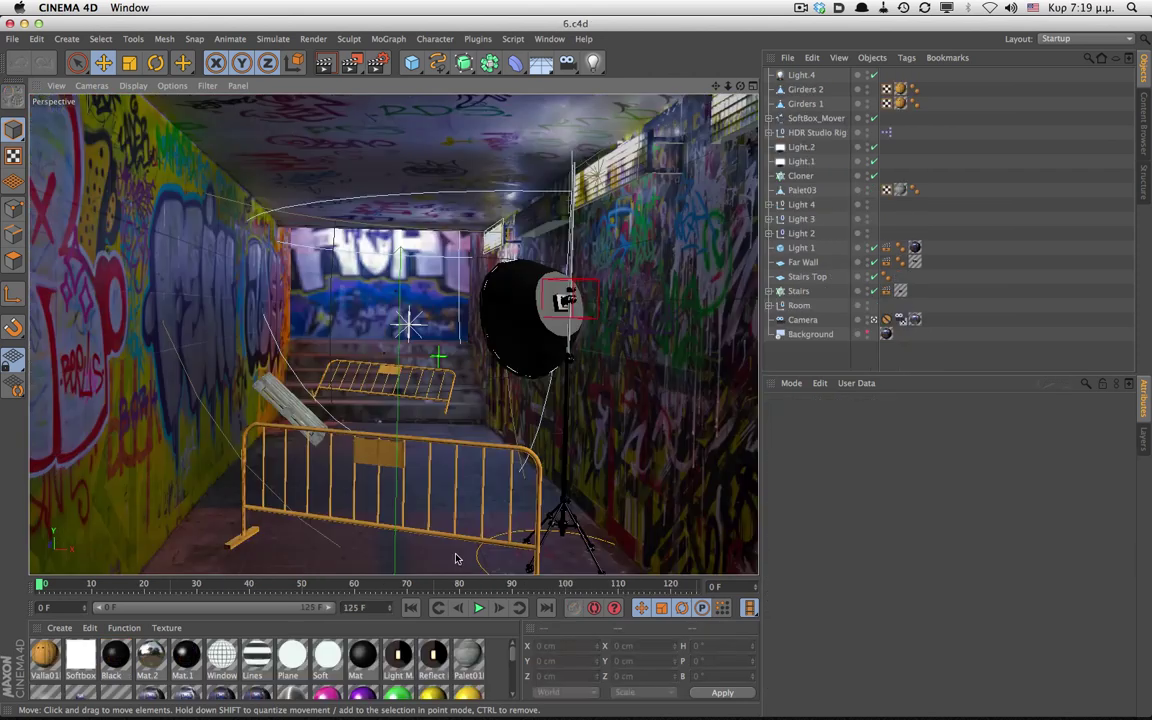
{"action": "left_click", "coordinate": [874, 320]}
{"action": "mouse_move", "coordinate": [476, 400]}
{"action": "left_mouse_down", "text": "alt"}
{"action": "mouse_move", "coordinate": [405, 408]}
{"action": "mouse_move", "coordinate": [473, 399]}
{"action": "left_mouse_up", "text": "alt"}
{"action": "right_click_drag", "start_coordinate": [472, 398], "coordinate": [560, 288], "text": "alt"}
{"action": "left_click_drag", "start_coordinate": [560, 288], "coordinate": [406, 442], "text": "alt"}
Add a MoText object in the empty Untitled 4 project and set its text to "movie".
{"action": "key", "text": "v"}
{"action": "mouse_move", "coordinate": [412, 476]}
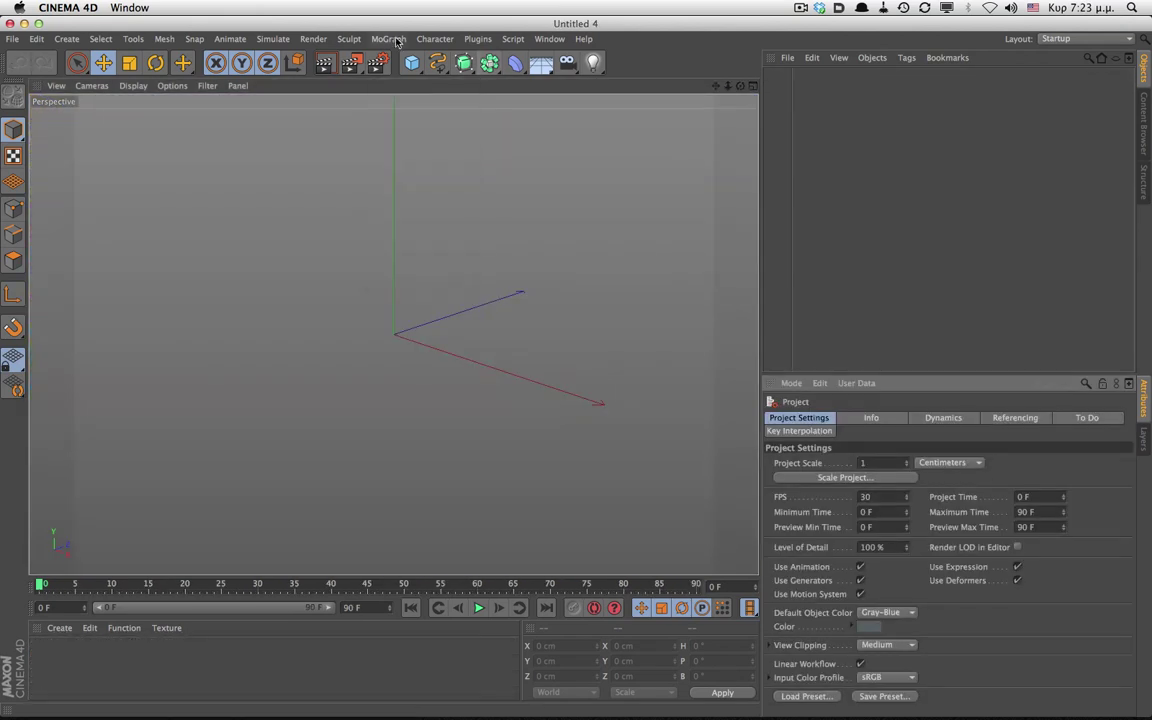
{"action": "left_click", "coordinate": [388, 38]}
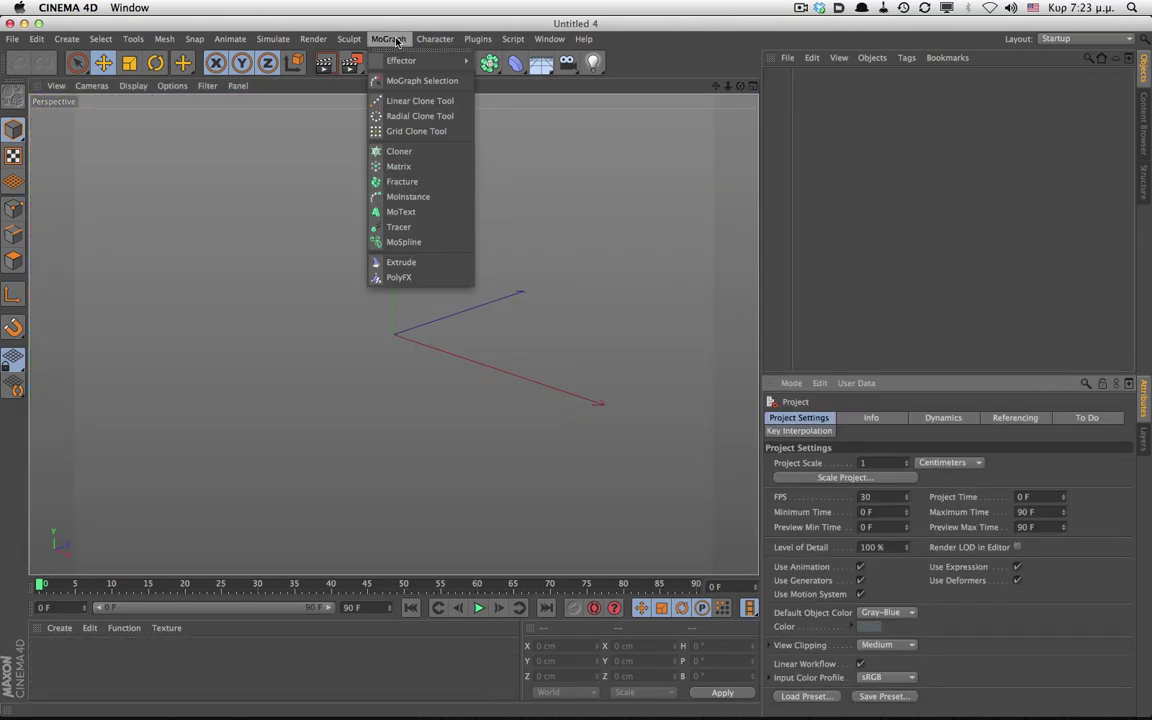
{"action": "left_click", "coordinate": [401, 212]}
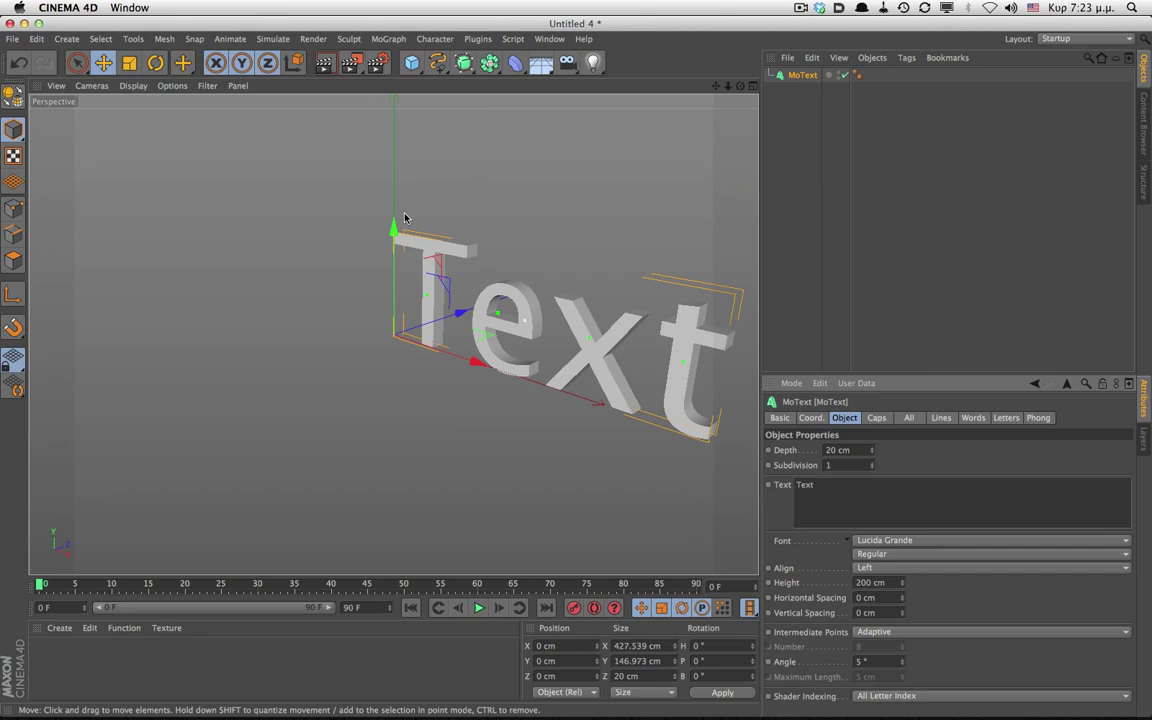
{"action": "double_click", "coordinate": [805, 75]}
{"action": "left_click_drag", "start_coordinate": [832, 486], "coordinate": [760, 470]}
{"action": "type", "text": "mo"}
Set the text's font to Impact and its depth to 30 cm.
{"action": "left_click", "coordinate": [893, 540]}
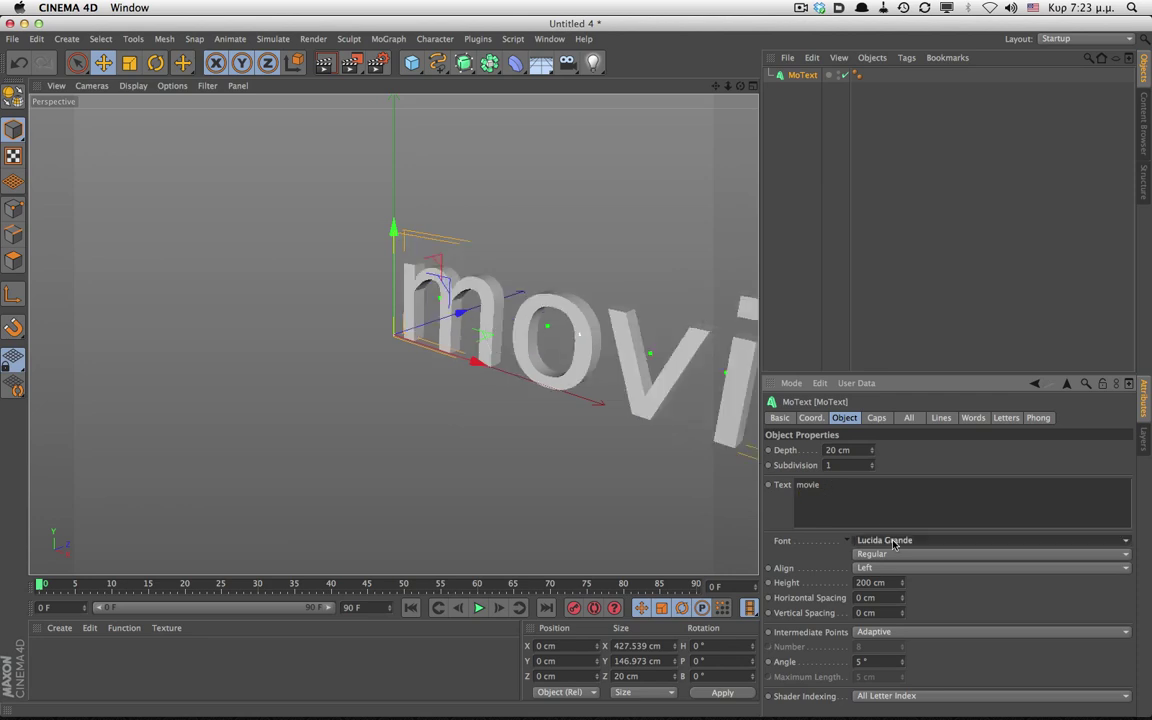
{"action": "scroll", "coordinate": [890, 400], "scroll_direction": "up", "scroll_amount": 10}
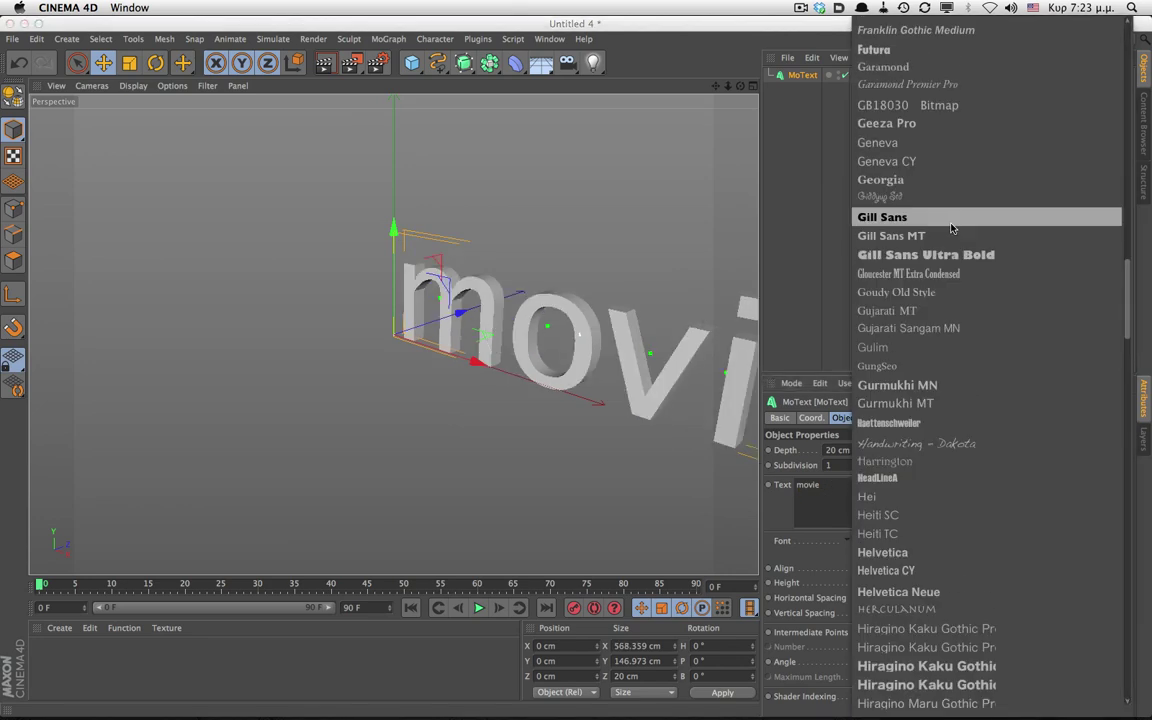
{"action": "scroll", "coordinate": [916, 560], "scroll_direction": "down", "scroll_amount": 8}
{"action": "left_click", "coordinate": [880, 340]}
{"action": "type", "text": "30"}
{"action": "key", "text": "Return"}
{"action": "middle_click_drag", "start_coordinate": [558, 314], "coordinate": [427, 288], "text": "alt"}
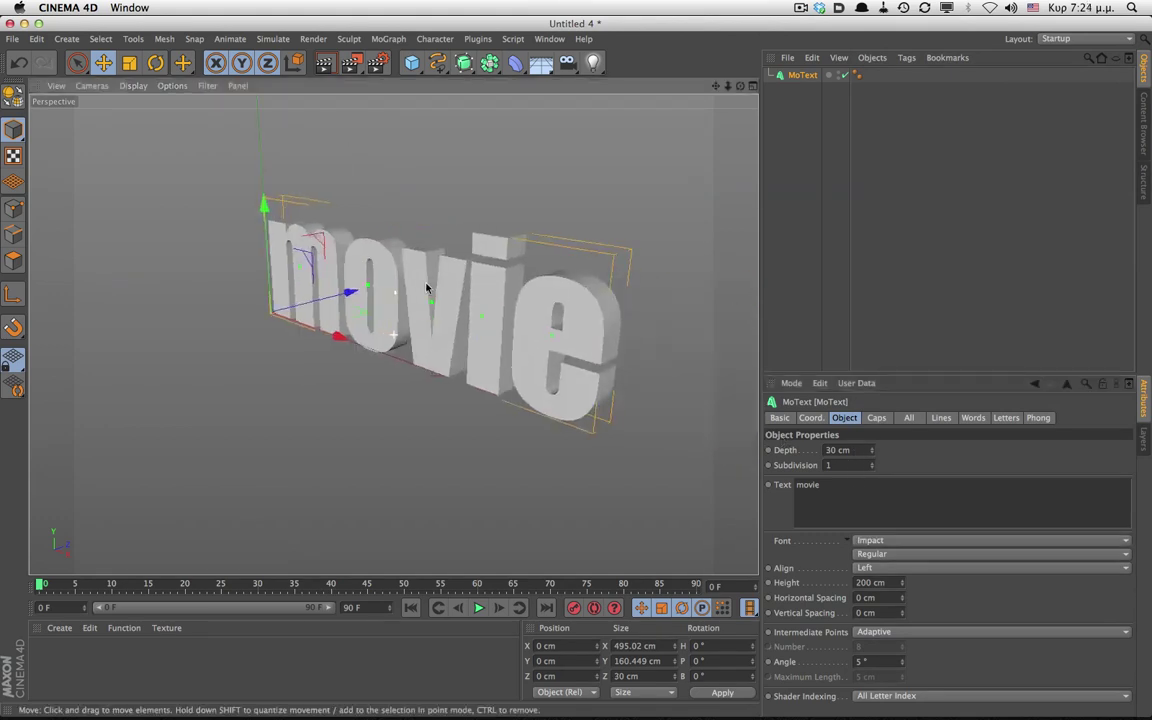
Try a text depth of 40 cm and settle on 80 cm.
{"action": "left_click_drag", "start_coordinate": [427, 288], "coordinate": [293, 334], "text": "alt"}
{"action": "right_click_drag", "start_coordinate": [293, 334], "coordinate": [409, 322], "text": "alt"}
{"action": "middle_click_drag", "start_coordinate": [409, 322], "coordinate": [476, 323], "text": "alt"}
{"action": "double_click", "coordinate": [838, 450]}
{"action": "type", "text": "40"}
{"action": "key", "text": "Return"}
{"action": "double_click", "coordinate": [838, 450]}
{"action": "type", "text": "80"}
{"action": "key", "text": "Return"}
{"action": "left_click_drag", "start_coordinate": [492, 418], "coordinate": [424, 392], "text": "alt"}
{"action": "right_click_drag", "start_coordinate": [424, 392], "coordinate": [343, 338], "text": "alt"}
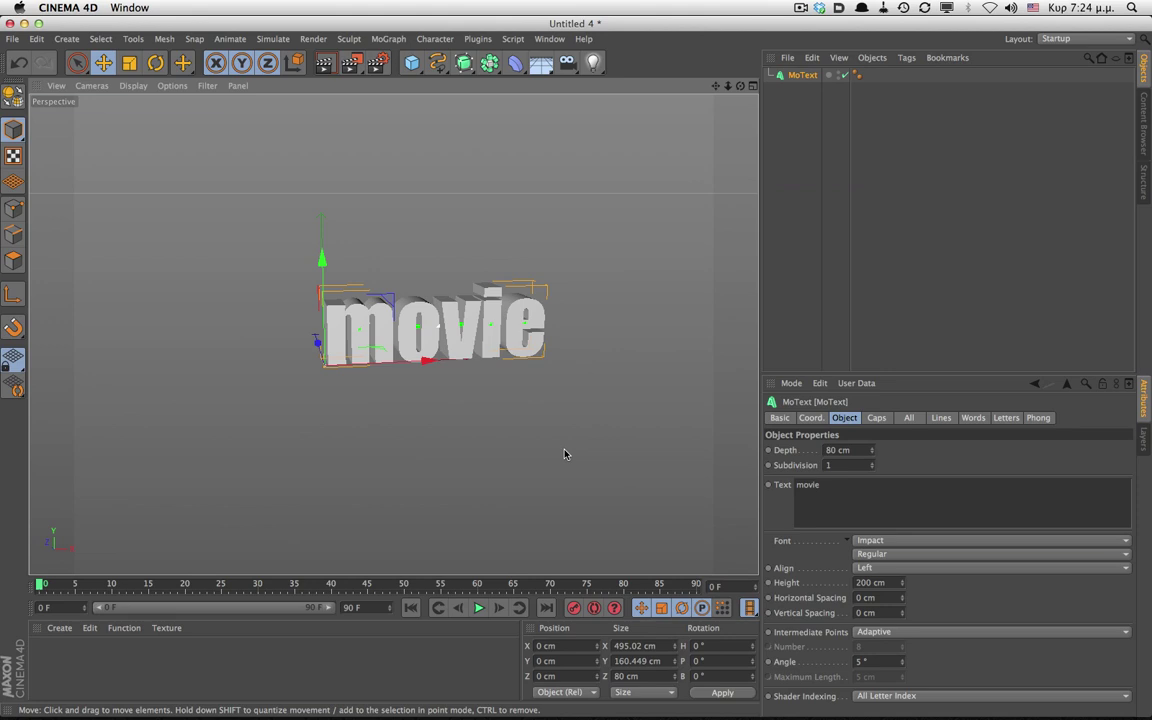
Add a Plain effector to the text, turning off its Position effect and enabling Scale with Uniform Scale.
{"action": "left_click", "coordinate": [388, 39]}
{"action": "mouse_move", "coordinate": [405, 61]}
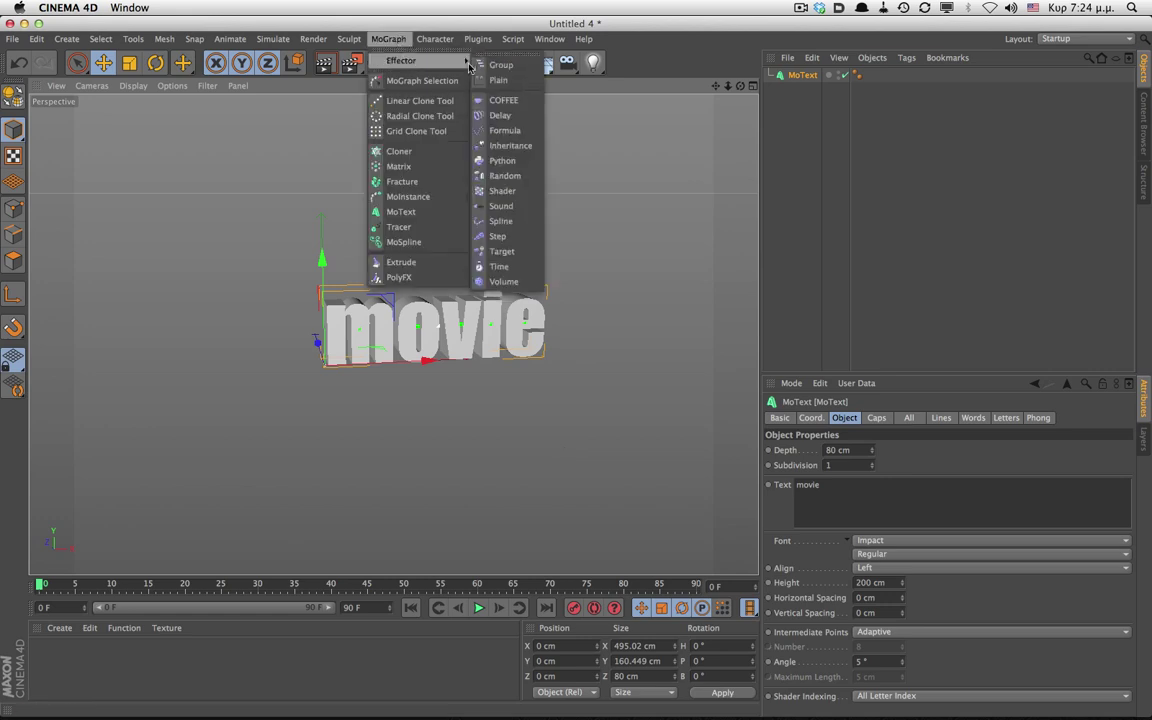
{"action": "left_click", "coordinate": [503, 80]}
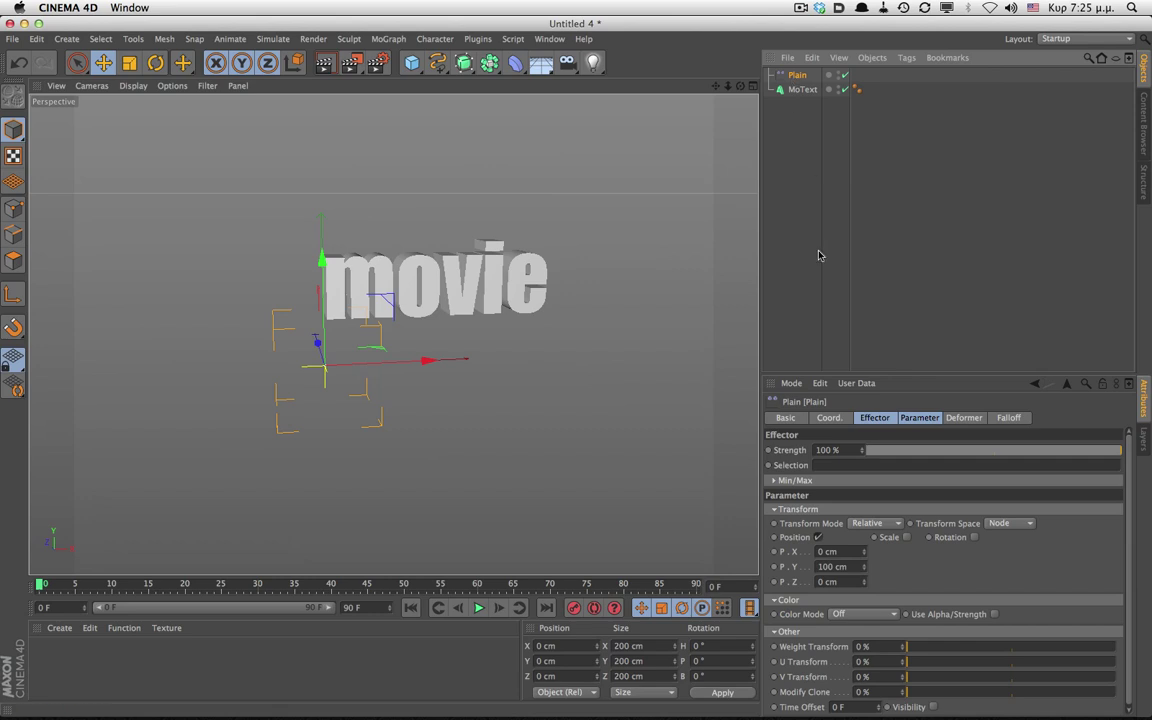
{"action": "left_click", "coordinate": [818, 537]}
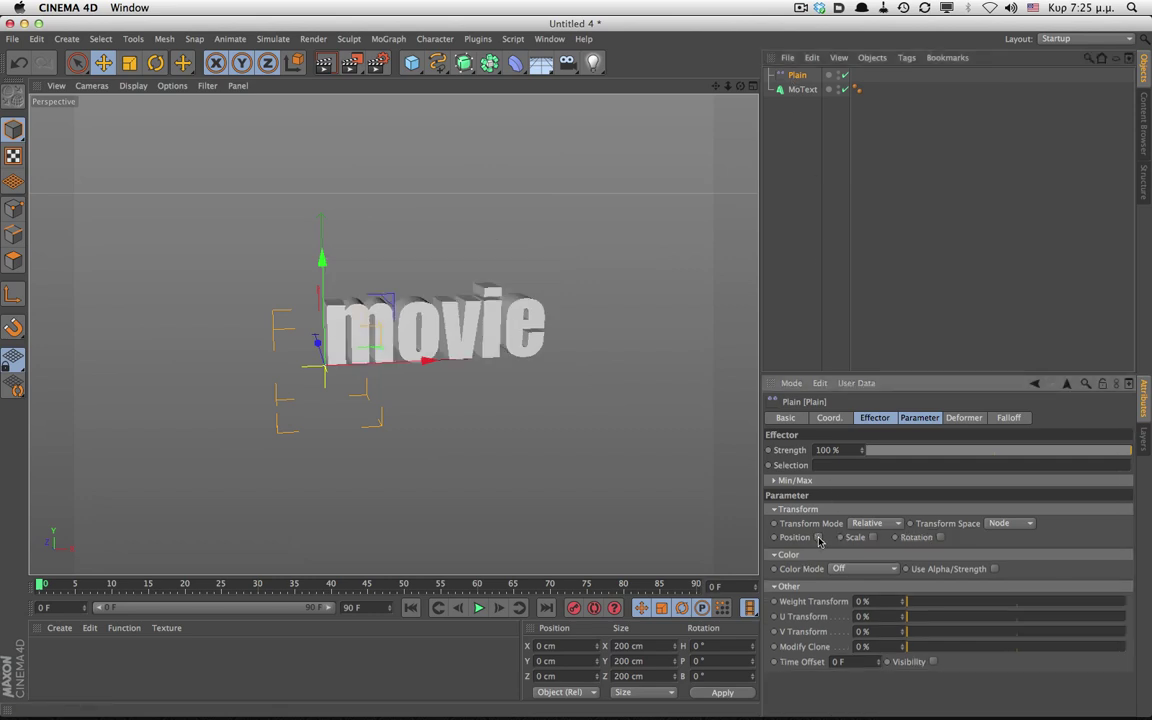
{"action": "left_click", "coordinate": [874, 537]}
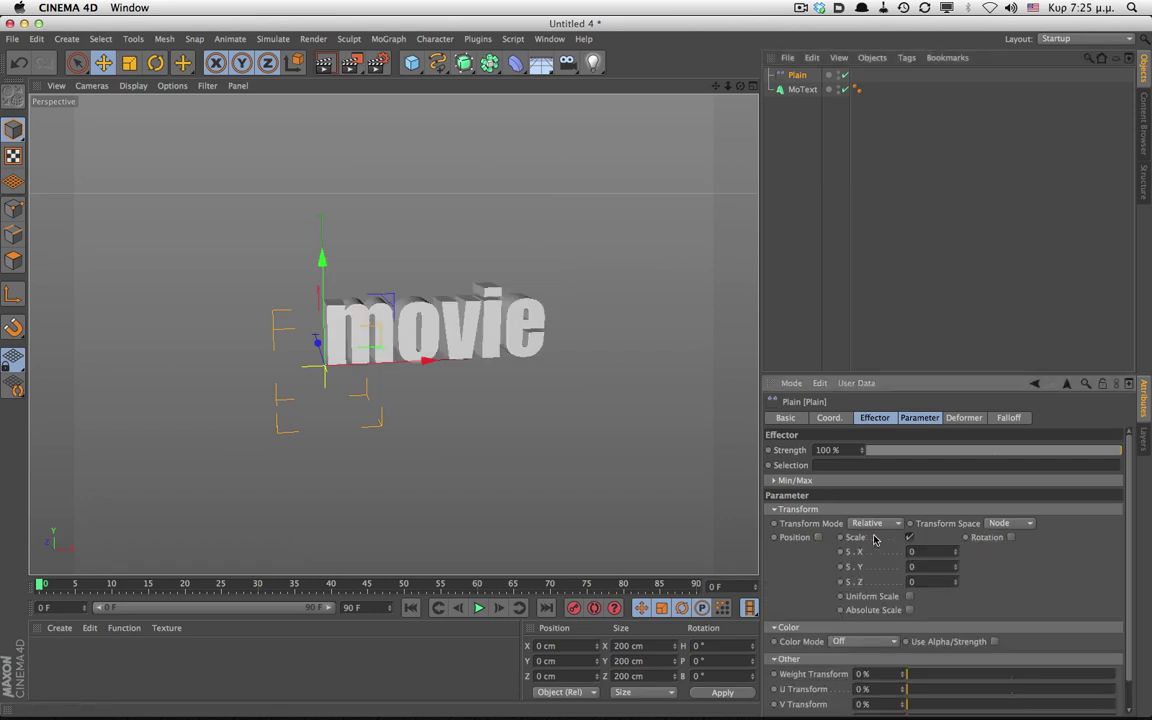
{"action": "left_click", "coordinate": [909, 596]}
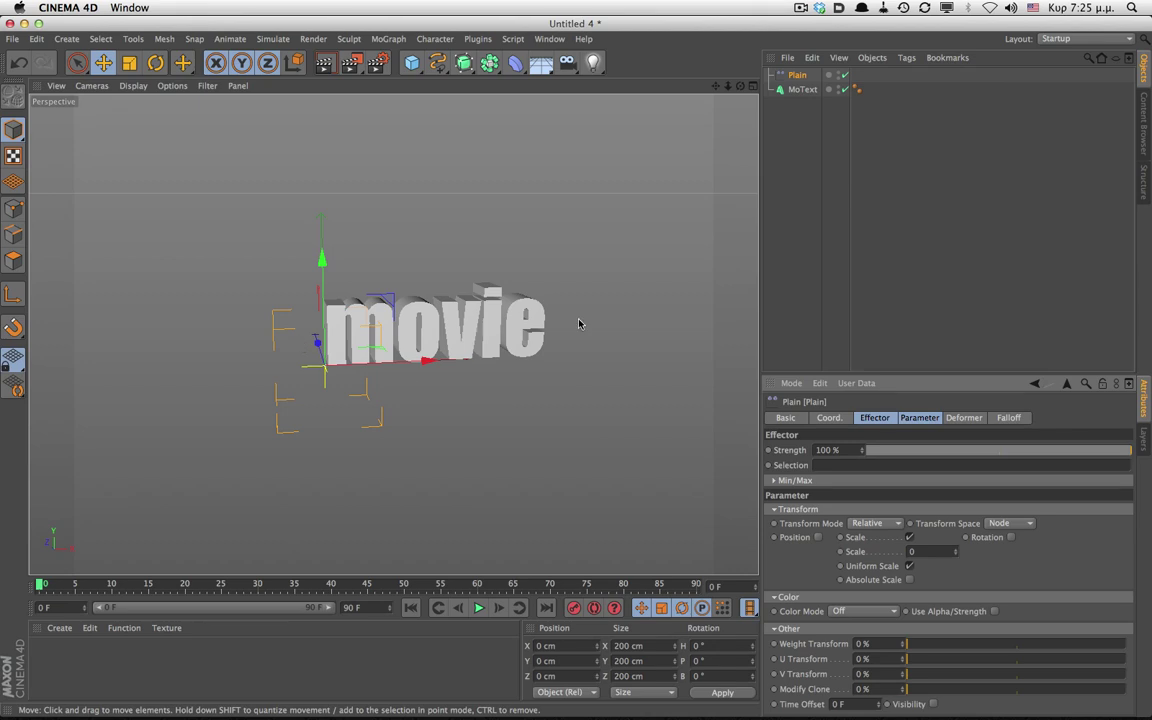
Set the Plain effector's falloff shape to Linear.
{"action": "left_click", "coordinate": [1010, 418]}
{"action": "left_click", "coordinate": [830, 449]}
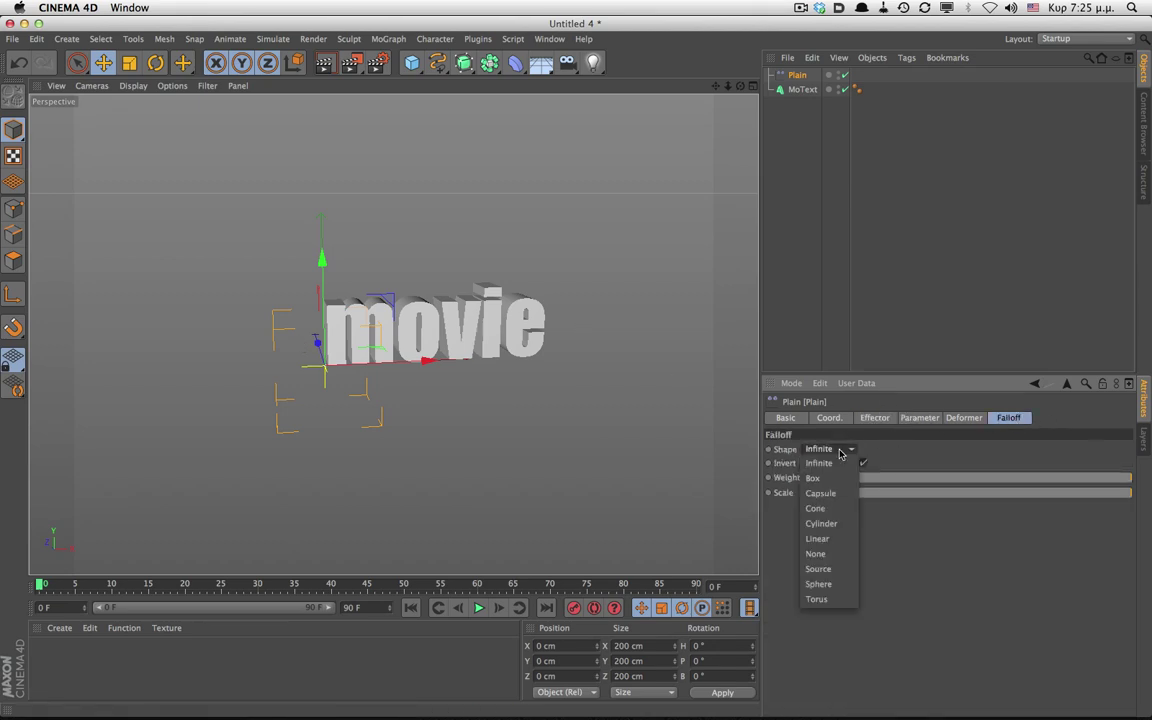
{"action": "left_click", "coordinate": [818, 542]}
Rotate the Plain effector to a -90° heading and move it away from the text to about -222 cm in X.
{"action": "key", "text": "r"}
{"action": "left_click_drag", "start_coordinate": [326, 368], "coordinate": [292, 378]}
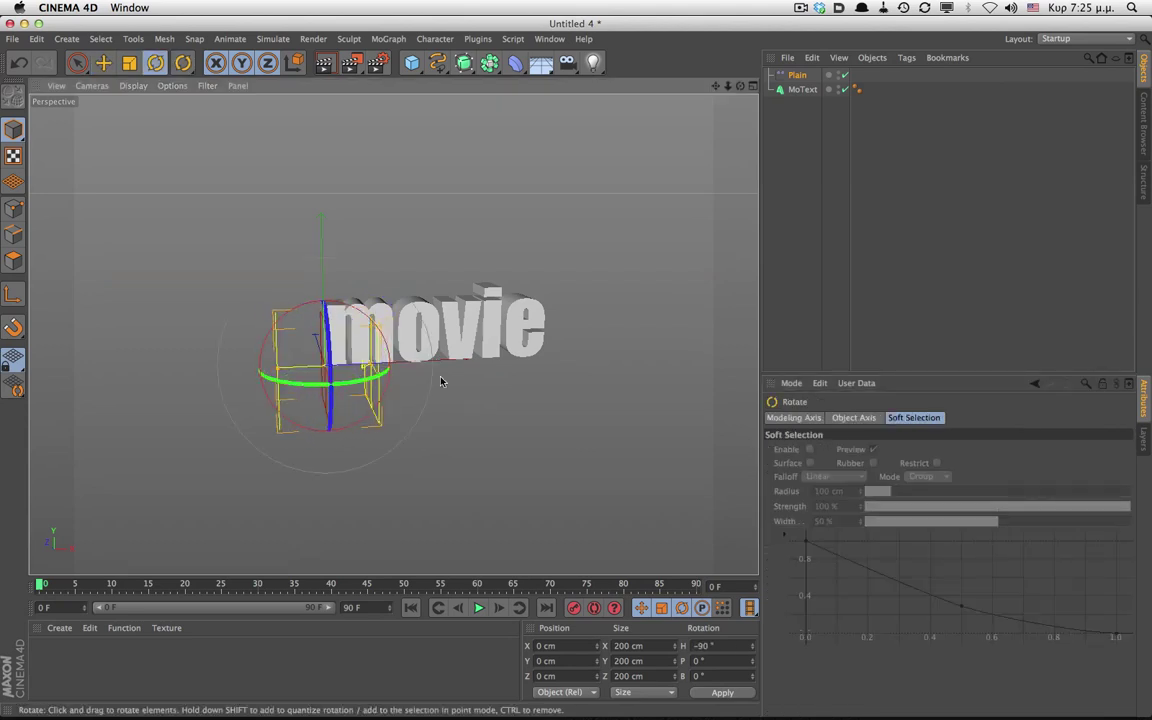
{"action": "key", "text": "e"}
{"action": "left_click_drag", "start_coordinate": [425, 362], "coordinate": [395, 362]}
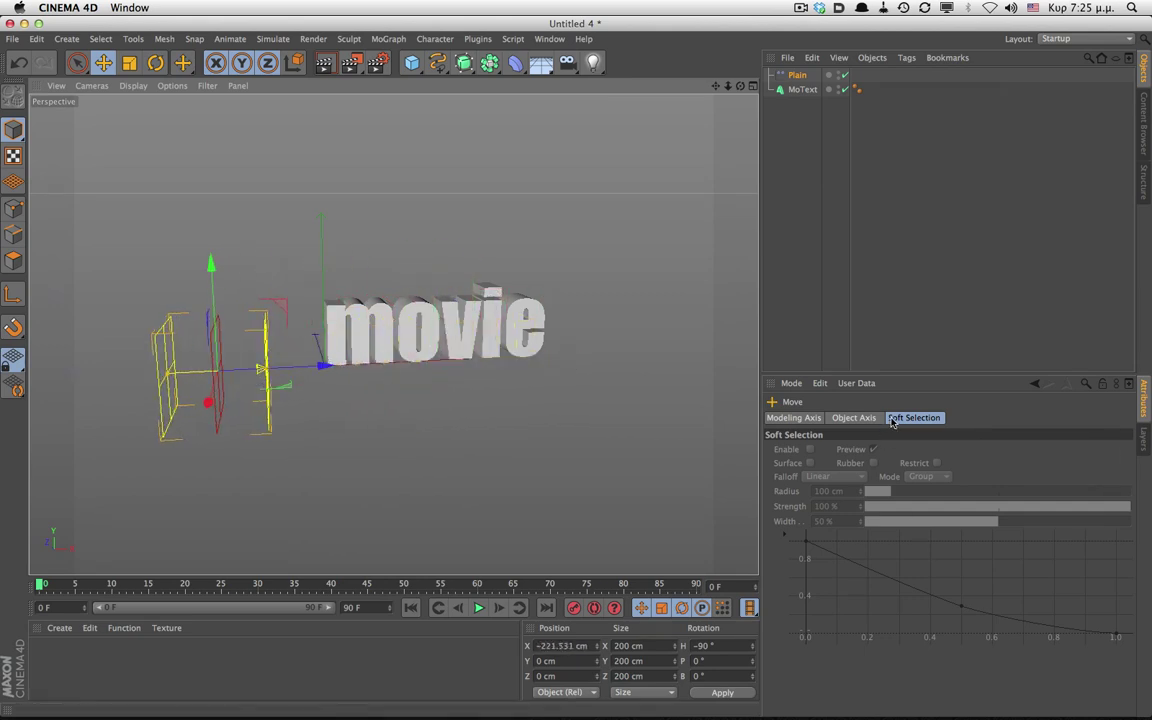
Set the Plain effector's Transform Mode to Absolute and reposition it at about -209 cm in X.
{"action": "left_click", "coordinate": [797, 75]}
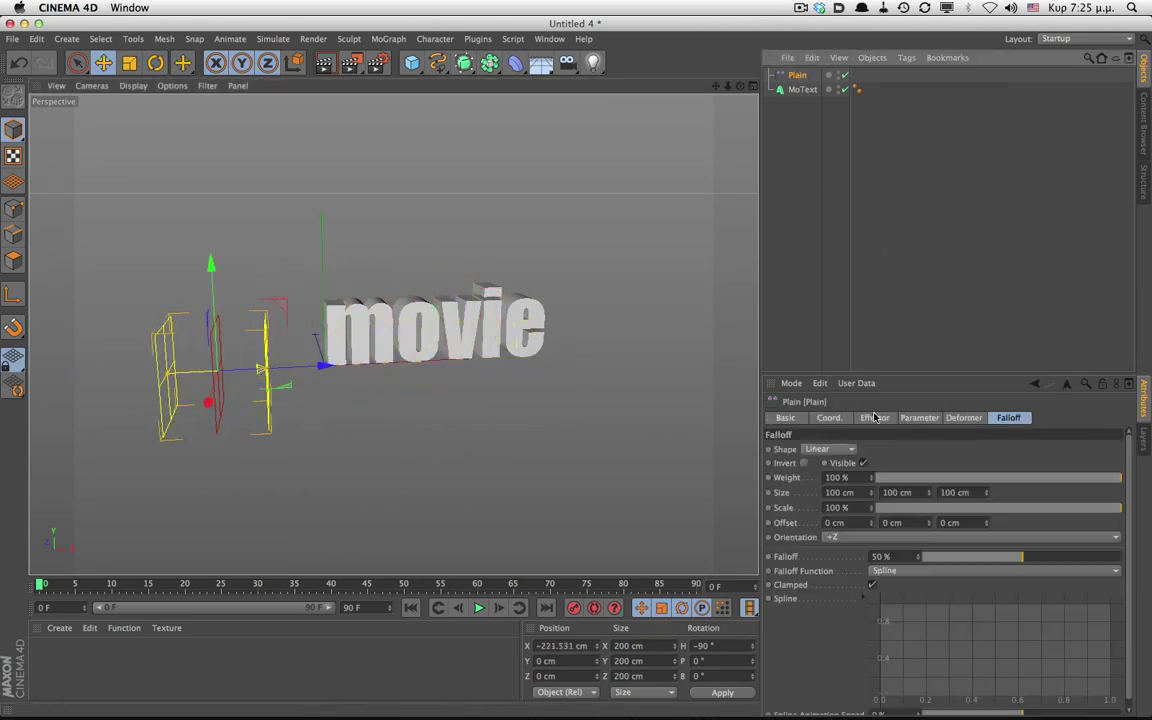
{"action": "left_click", "coordinate": [870, 418]}
{"action": "left_click", "coordinate": [914, 419]}
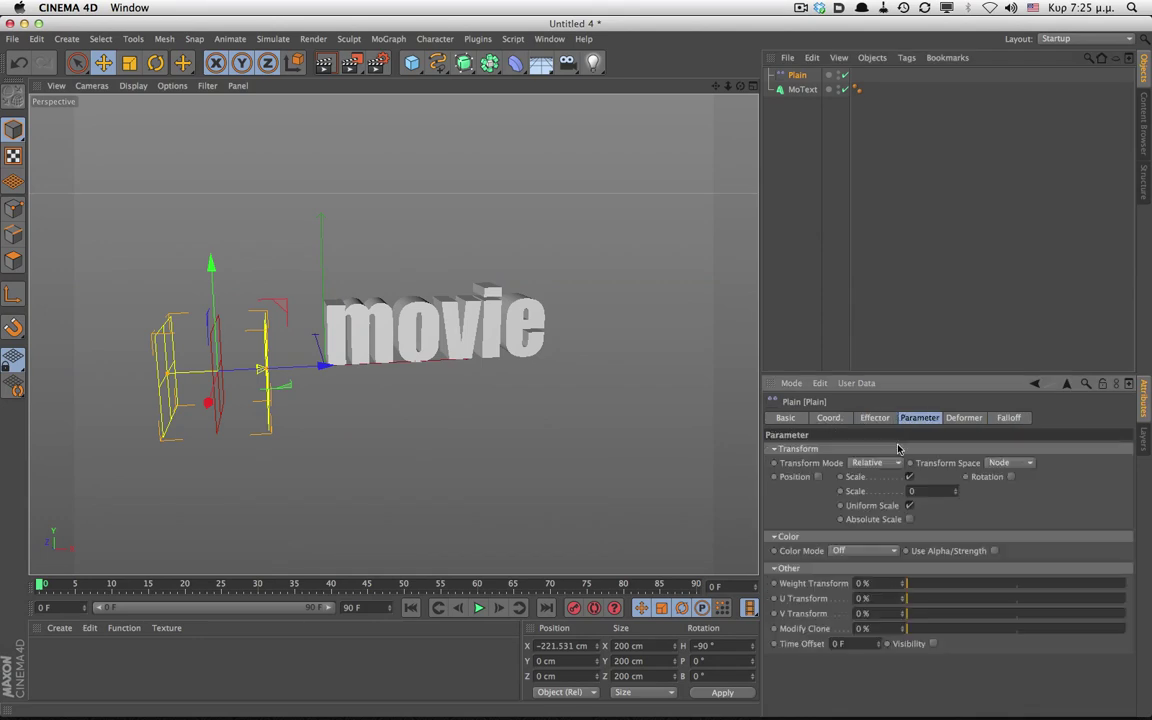
{"action": "left_click", "coordinate": [887, 468]}
{"action": "left_click", "coordinate": [875, 478]}
{"action": "mouse_move", "coordinate": [321, 363]}
{"action": "left_mouse_down"}
{"action": "mouse_move", "coordinate": [643, 345]}
{"action": "mouse_move", "coordinate": [323, 342]}
{"action": "left_mouse_up"}
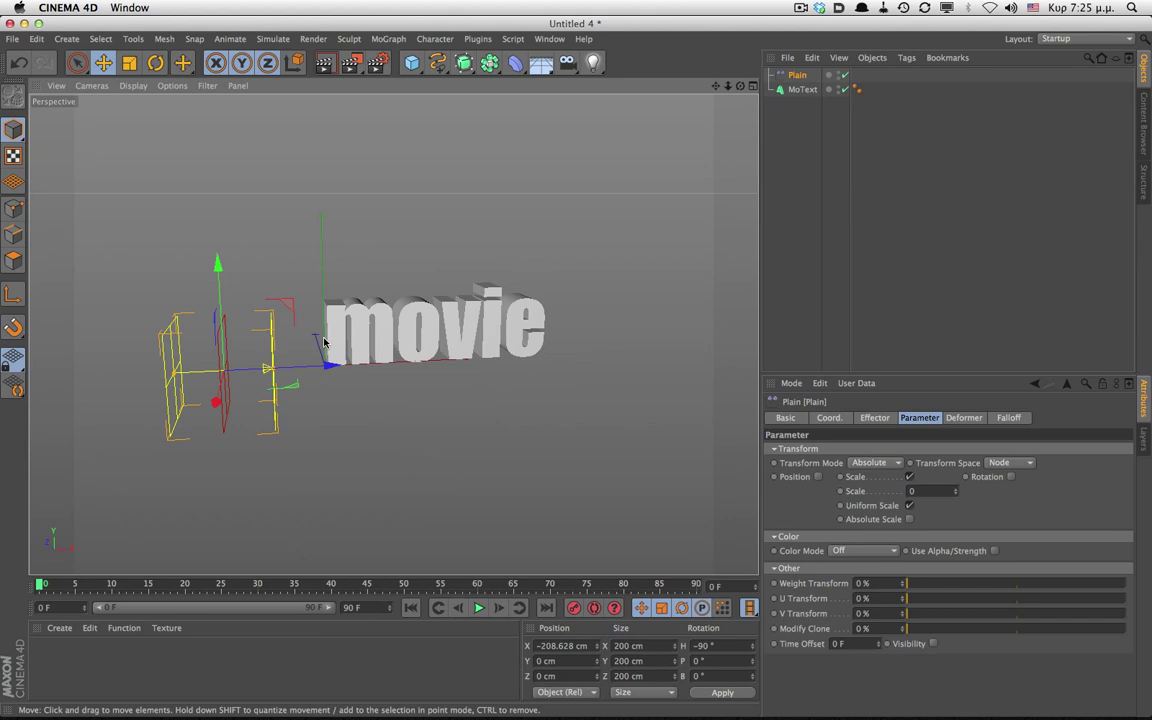
Invert the Plain effector's falloff and move it to about -69 cm in X so the whole word is hidden.
{"action": "left_click", "coordinate": [1009, 418]}
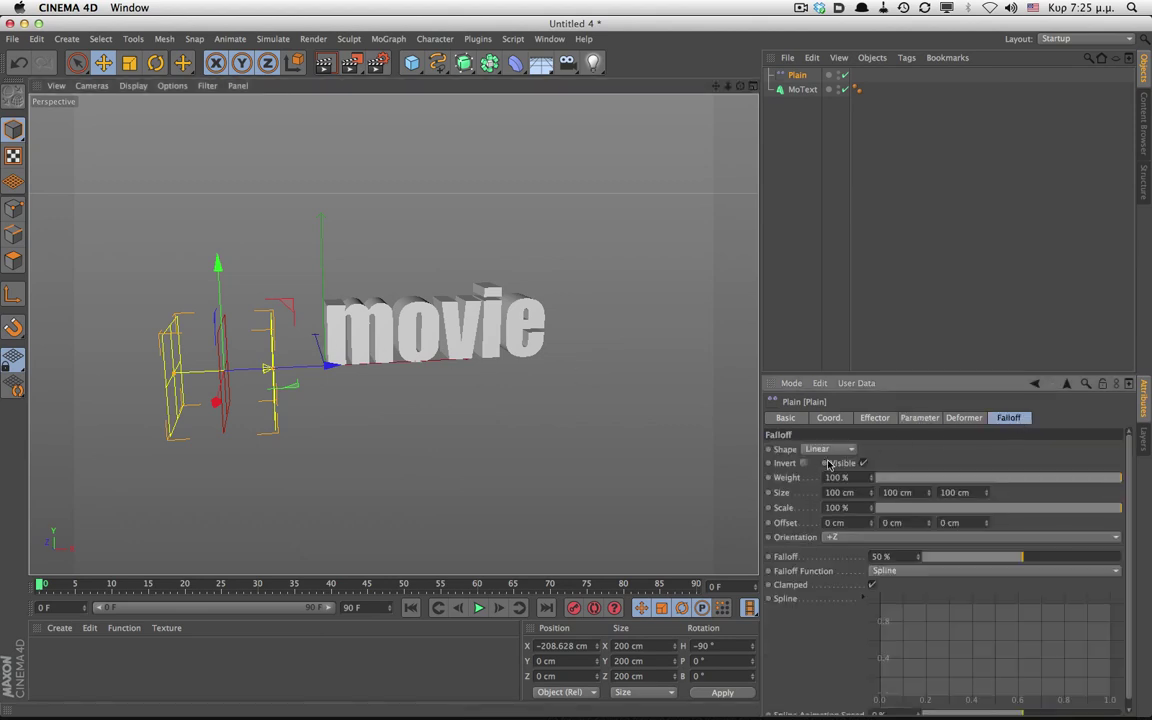
{"action": "left_click", "coordinate": [802, 463]}
{"action": "left_click_drag", "start_coordinate": [329, 368], "coordinate": [395, 355]}
Keyframe the Plain effector's X position at frame 0 and move it to about 521 cm at frame 20.
{"action": "left_click", "coordinate": [829, 417]}
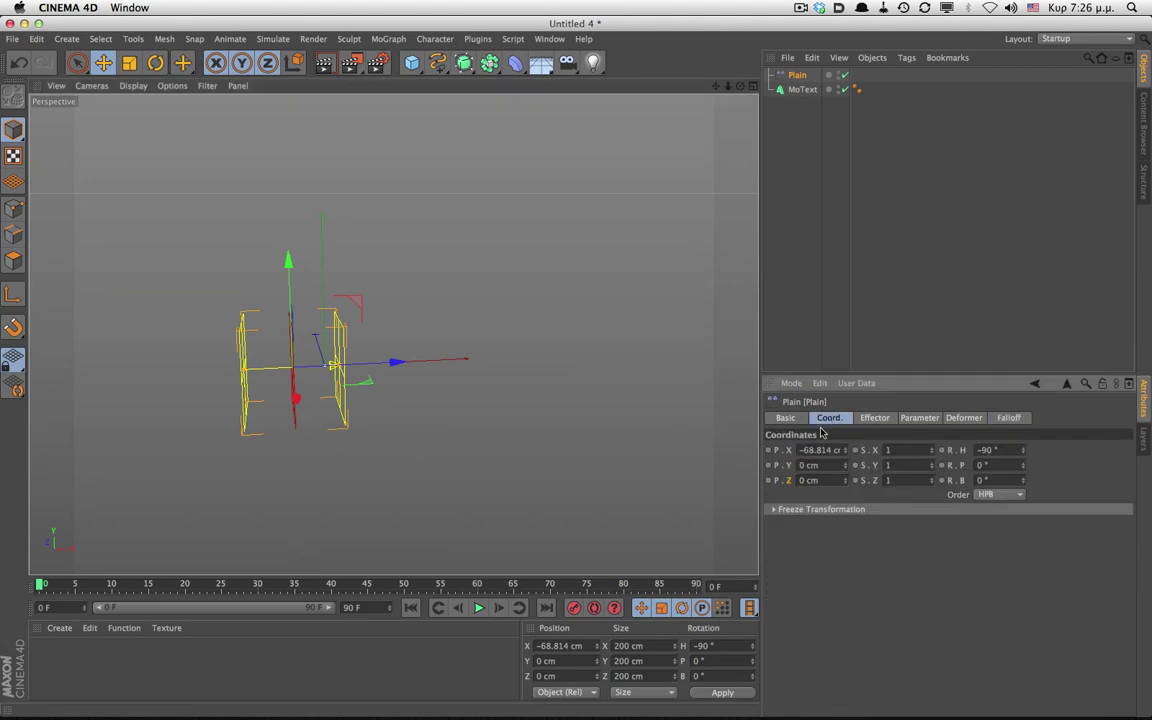
{"action": "left_click", "coordinate": [771, 452]}
{"action": "left_click_drag", "start_coordinate": [39, 588], "coordinate": [187, 588]}
{"action": "left_click_drag", "start_coordinate": [403, 369], "coordinate": [657, 343]}
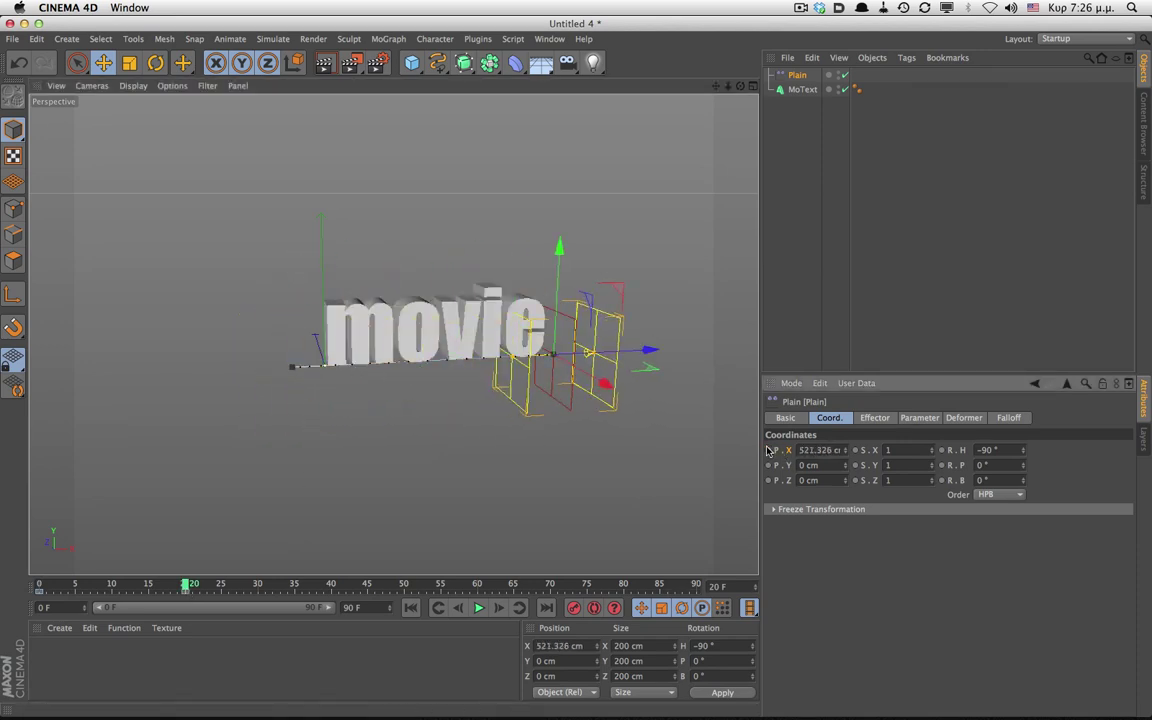
Play the text reveal animation from the start twice and stop the playback.
{"action": "left_click", "coordinate": [410, 608]}
{"action": "left_click", "coordinate": [479, 608]}
{"action": "left_click", "coordinate": [410, 608]}
{"action": "left_click", "coordinate": [479, 608]}
{"action": "left_click", "coordinate": [479, 608]}
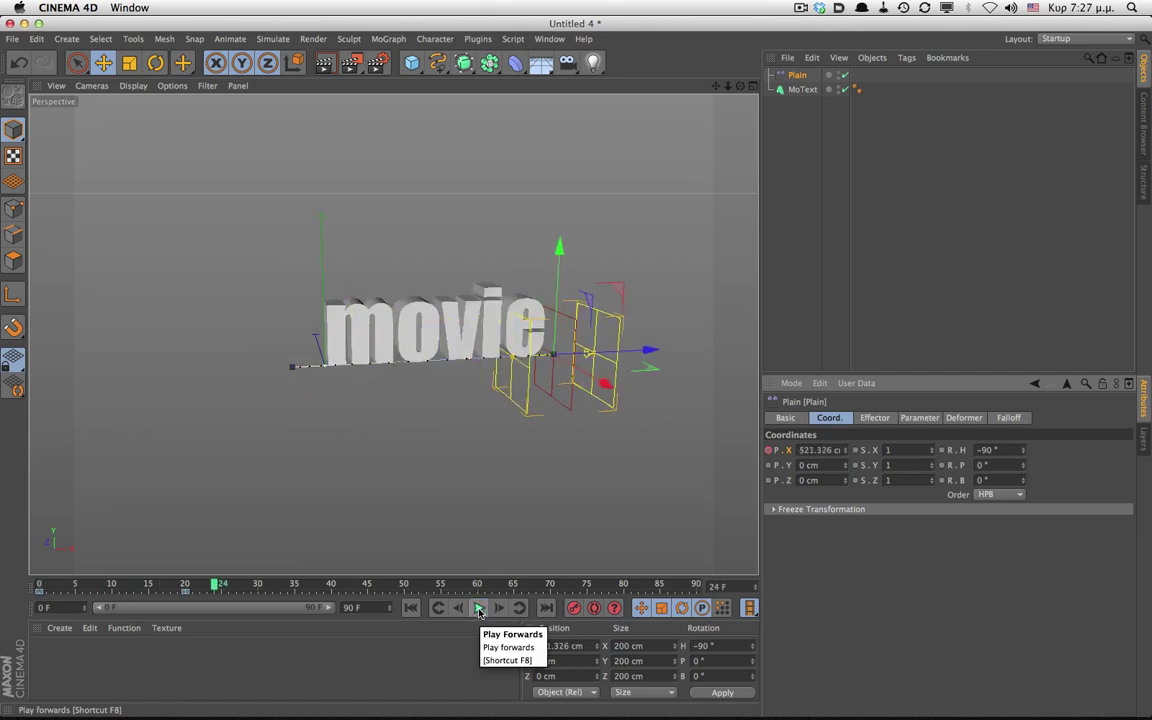
Add a Delay effector to the MoText object and set its Mode to Spring.
{"action": "left_click", "coordinate": [802, 89]}
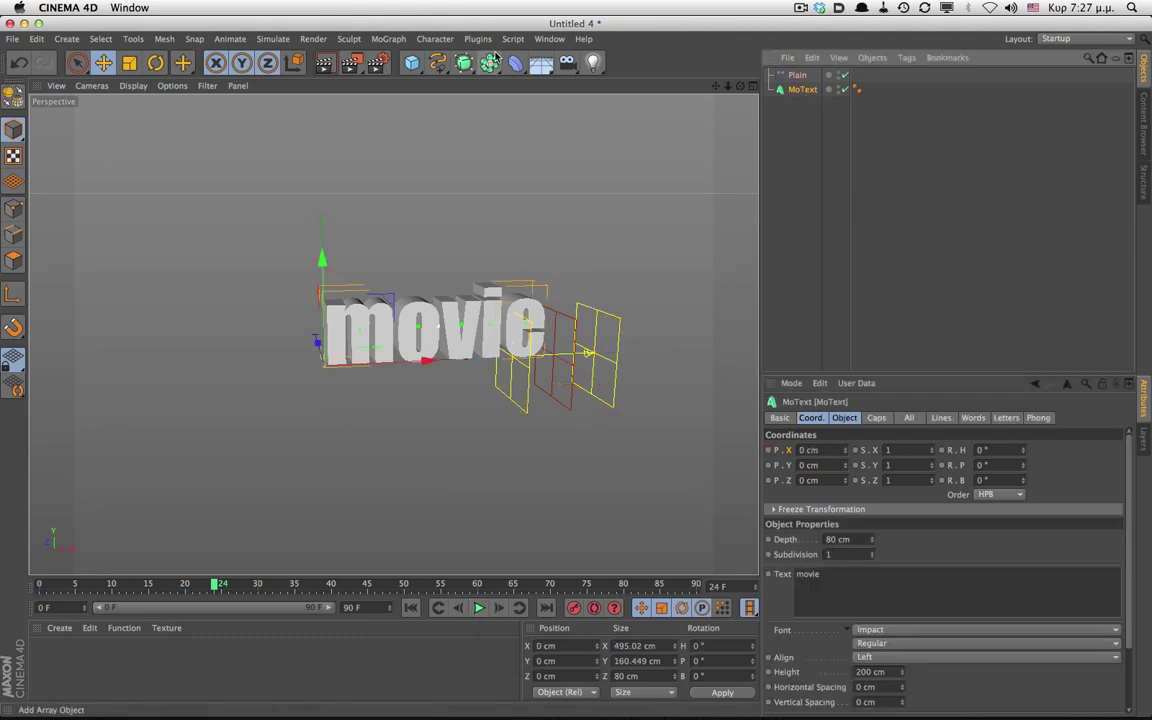
{"action": "left_click", "coordinate": [389, 38]}
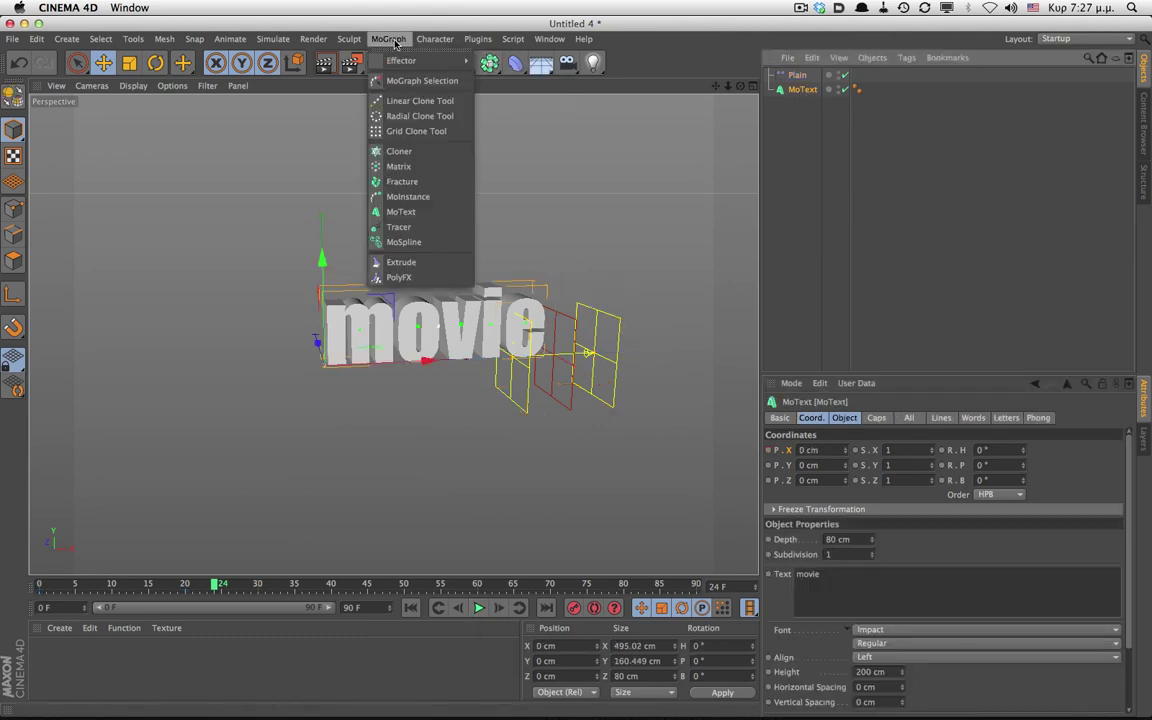
{"action": "mouse_move", "coordinate": [398, 66]}
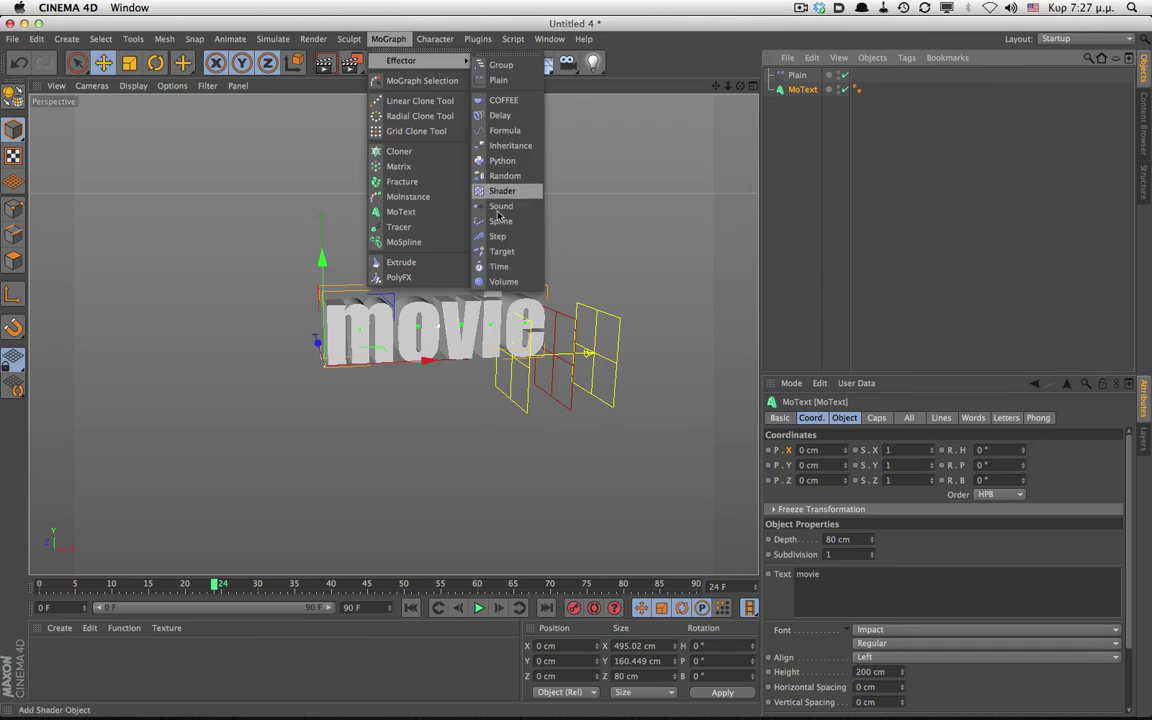
{"action": "left_click", "coordinate": [514, 116]}
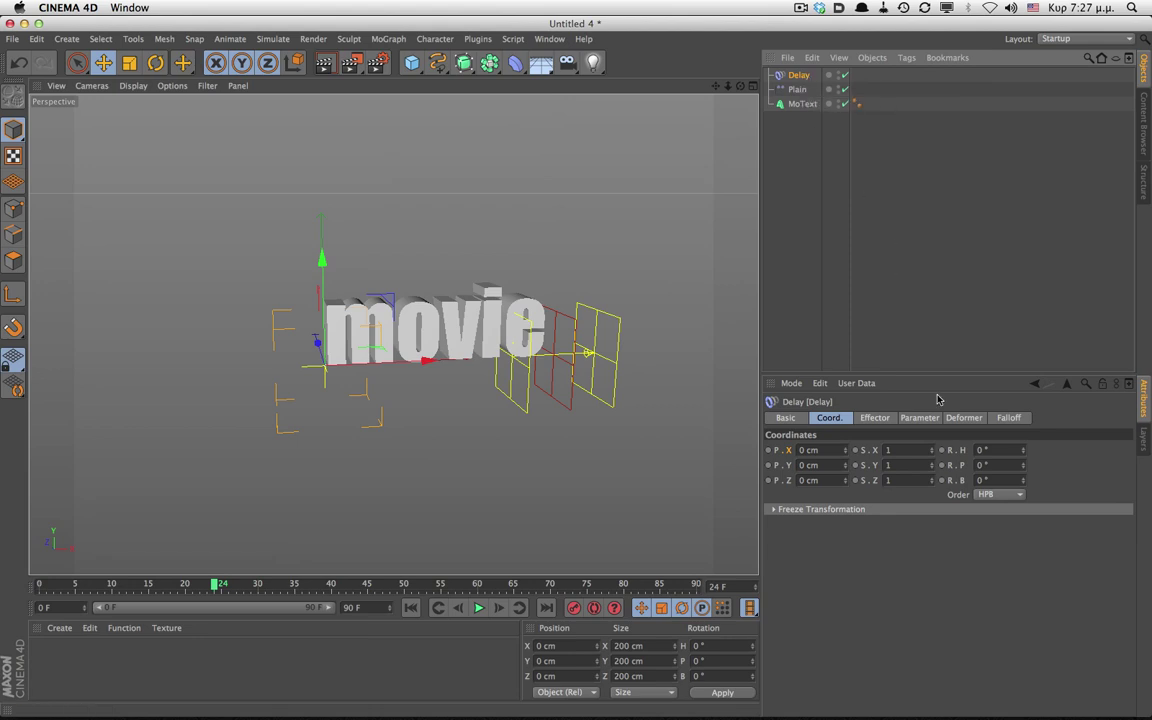
{"action": "left_click", "coordinate": [1008, 418]}
{"action": "left_click", "coordinate": [874, 418]}
{"action": "left_click", "coordinate": [841, 485]}
{"action": "left_click", "coordinate": [838, 512]}
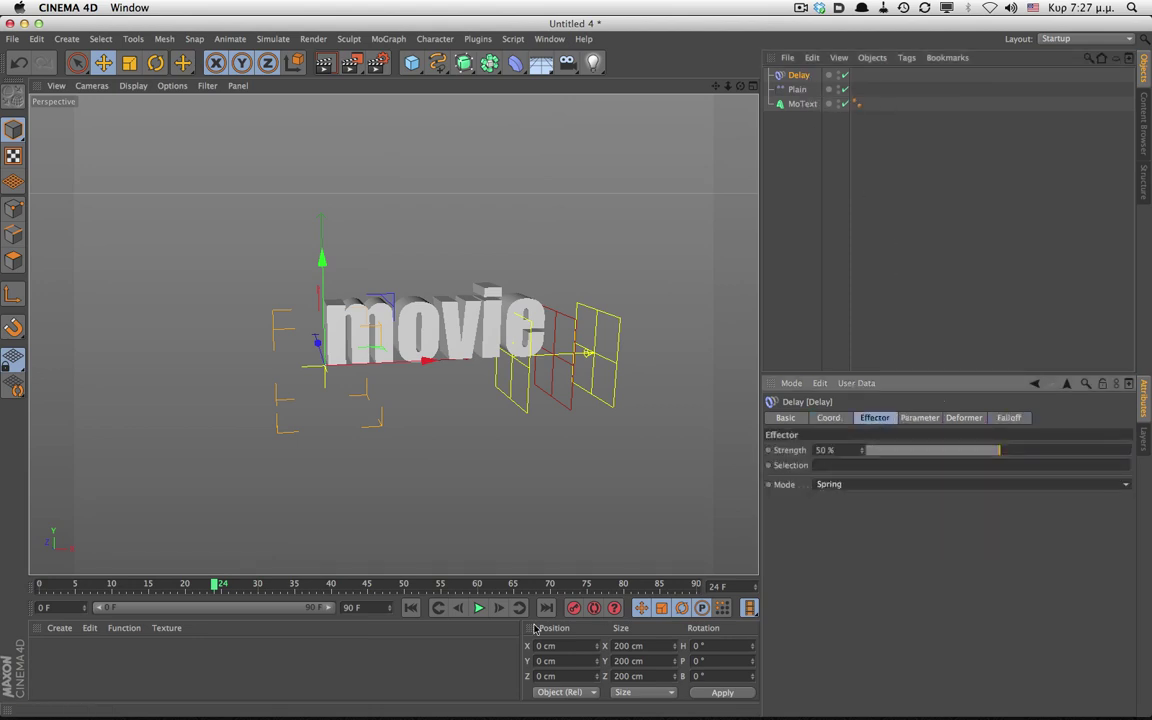
Play the text reveal from the start to preview the spring motion, then stop.
{"action": "left_click", "coordinate": [411, 608]}
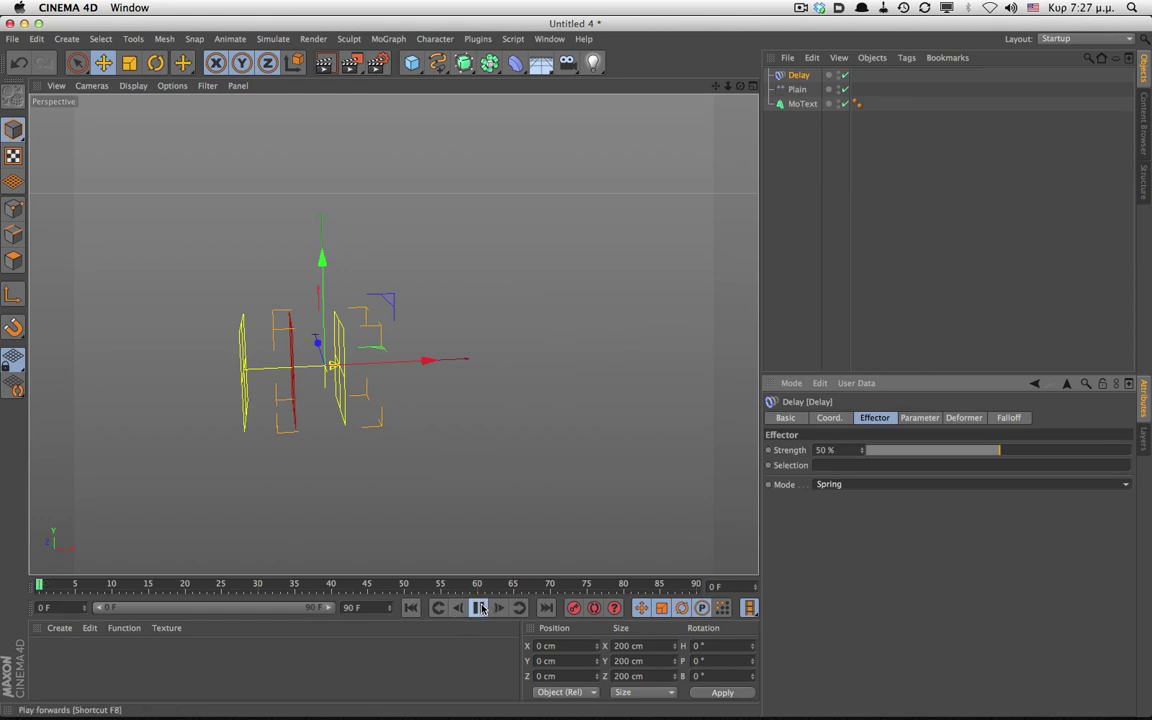
{"action": "left_click", "coordinate": [479, 608]}
{"action": "left_click", "coordinate": [481, 608]}
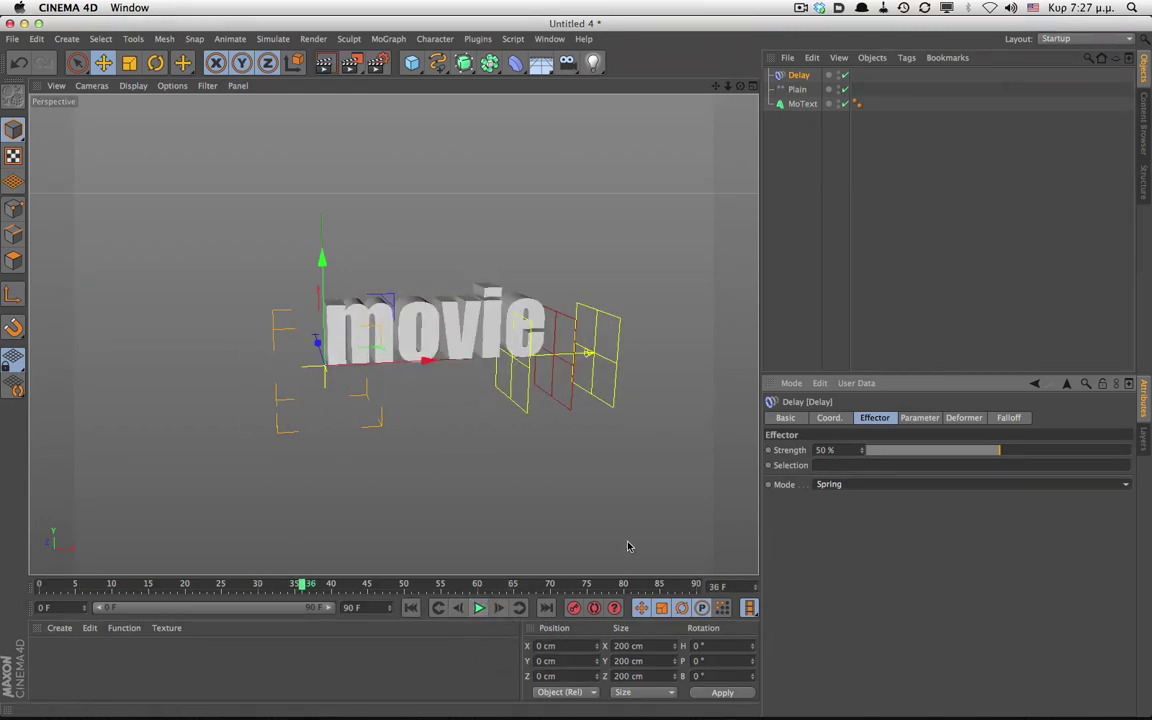
Set the Delay effector's Strength to 35% and replay the text animation from the start.
{"action": "left_click_drag", "start_coordinate": [837, 450], "coordinate": [800, 443]}
{"action": "type", "text": "30"}
{"action": "key", "text": "Return"}
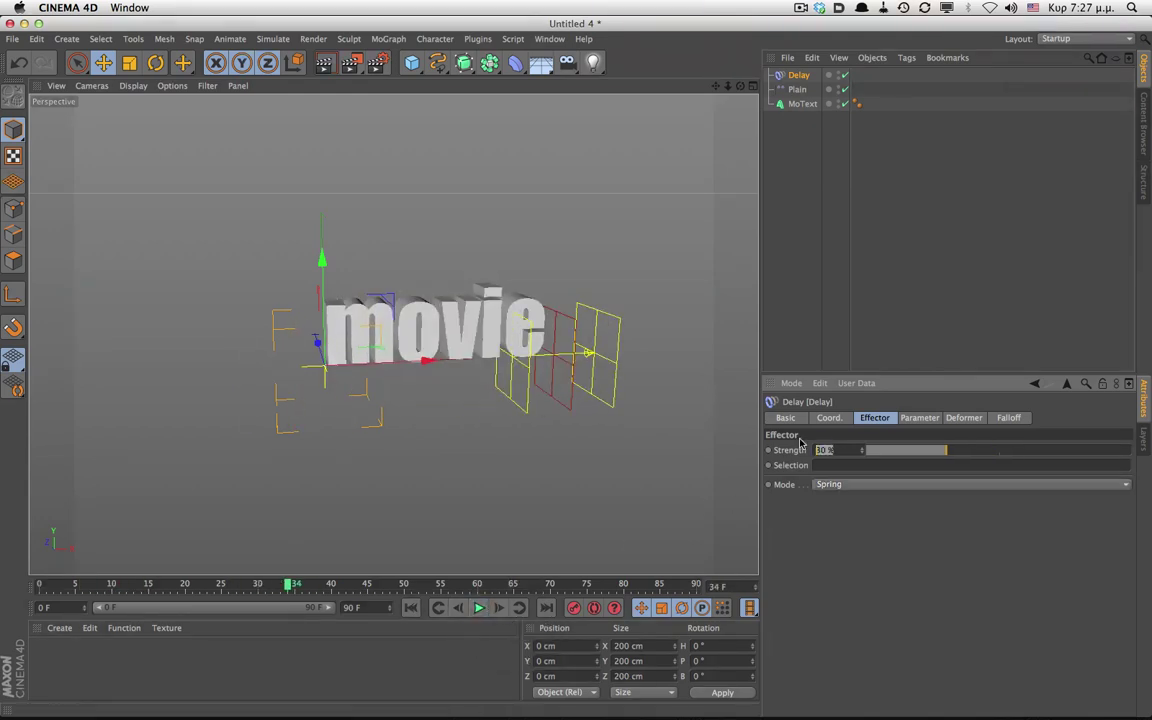
{"action": "type", "text": "35"}
{"action": "key", "text": "Return"}
{"action": "left_click", "coordinate": [412, 608]}
{"action": "left_click", "coordinate": [480, 608]}
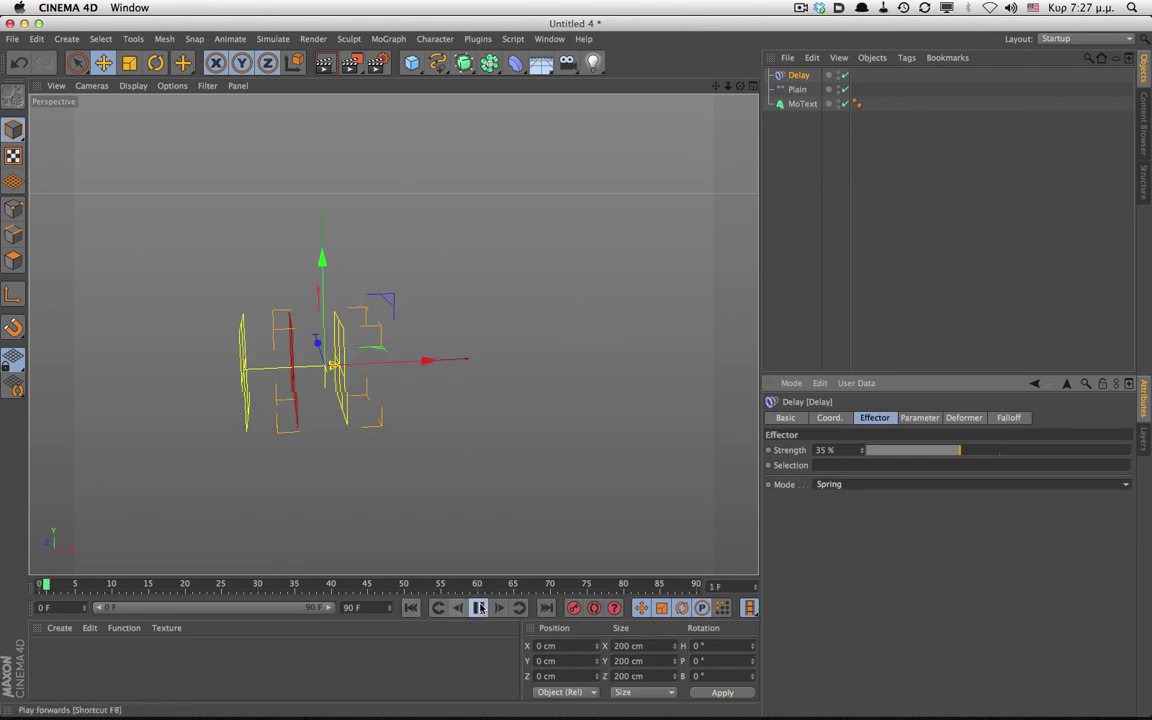
{"action": "left_click", "coordinate": [481, 608]}
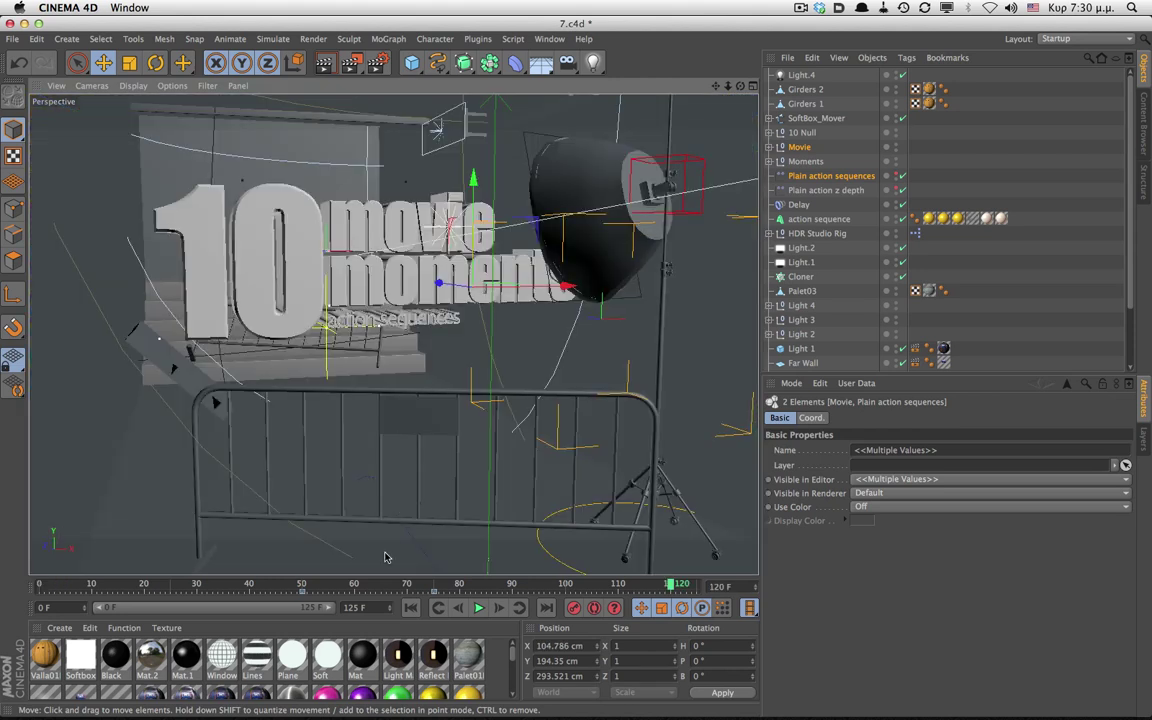
Play the full title animation in the finished 7.c4d scene from the first frame.
{"action": "left_click", "coordinate": [412, 609]}
{"action": "left_click", "coordinate": [478, 608]}
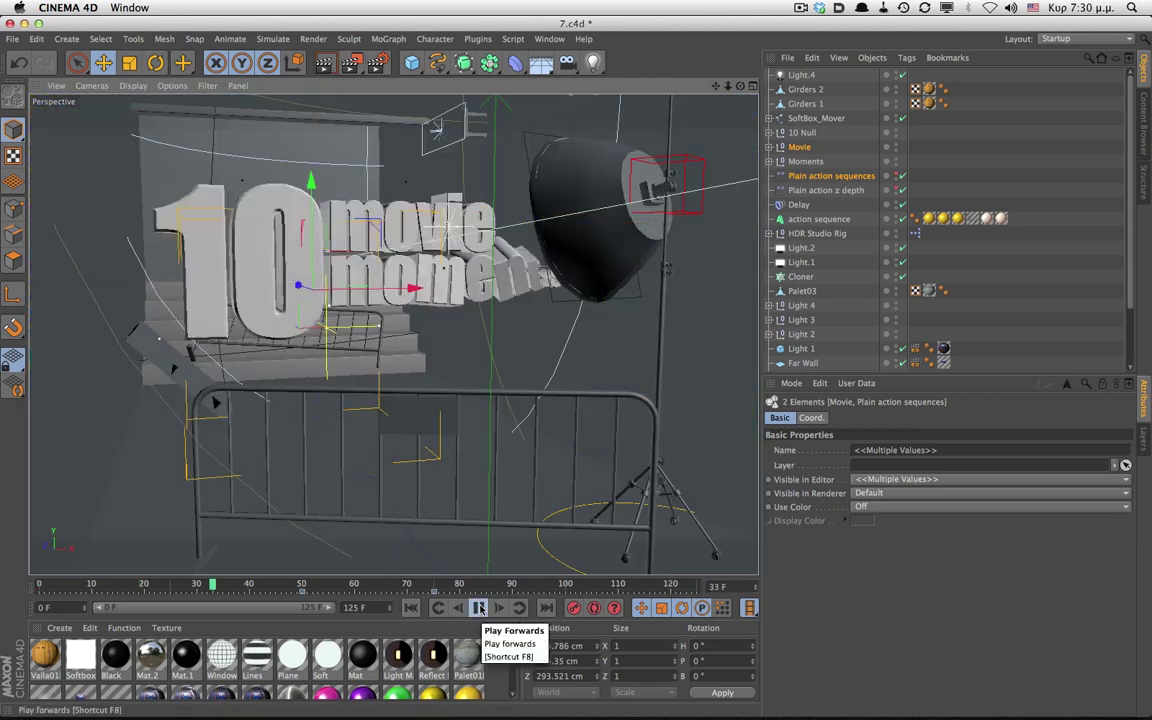
{"action": "left_click", "coordinate": [480, 609]}
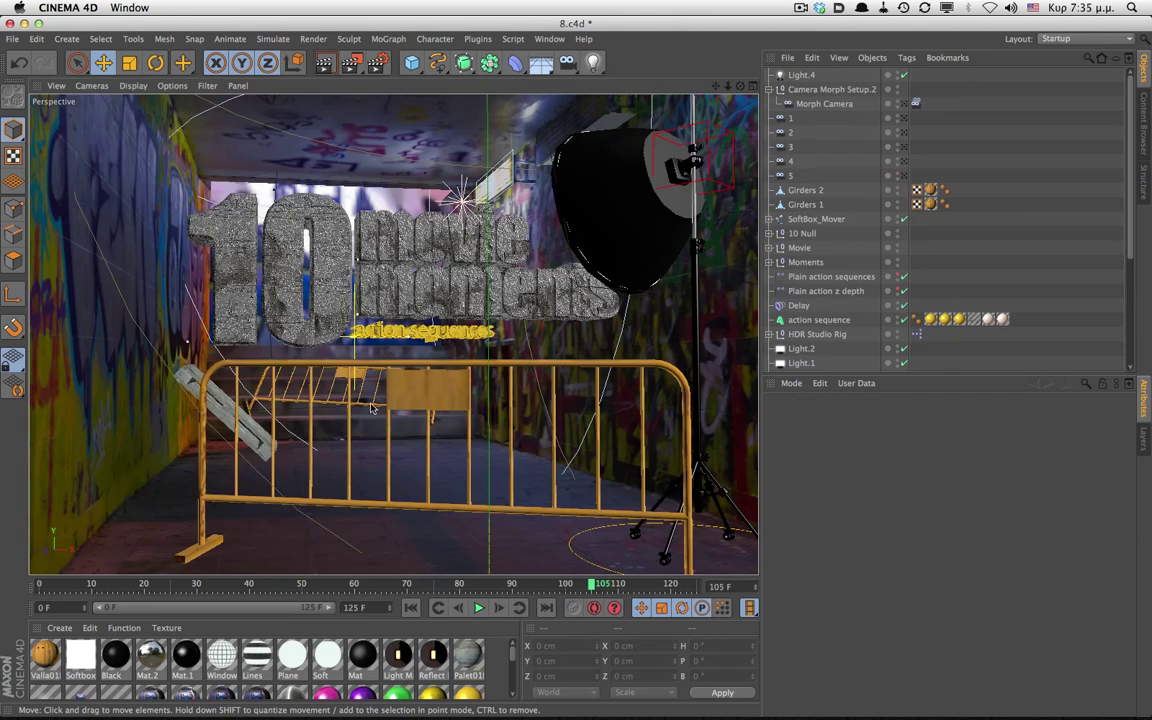
Examine the textured tunnel scene in 8.c4d, including the title, back stairs and barriers, from several angles and distances.
{"action": "left_click_drag", "start_coordinate": [392, 375], "coordinate": [370, 436], "text": "alt"}
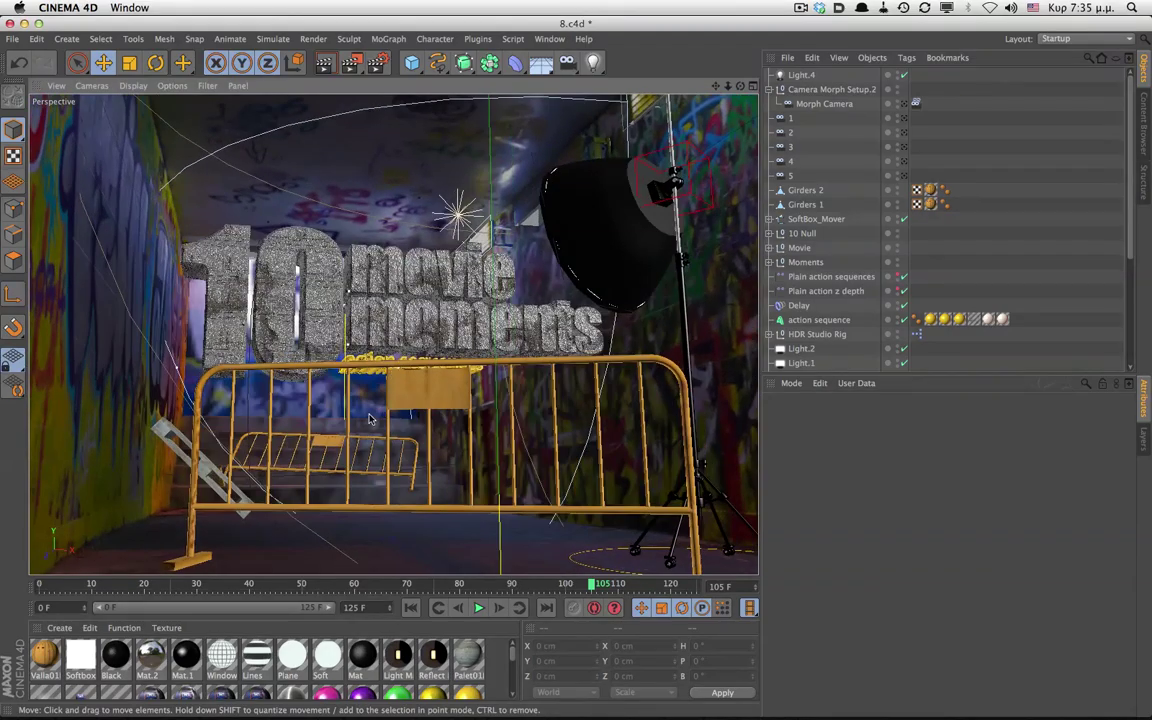
{"action": "right_click_drag", "start_coordinate": [341, 336], "coordinate": [437, 330], "text": "alt"}
{"action": "middle_click_drag", "start_coordinate": [438, 330], "coordinate": [414, 398], "text": "alt"}
{"action": "left_click_drag", "start_coordinate": [414, 398], "coordinate": [426, 366], "text": "alt"}
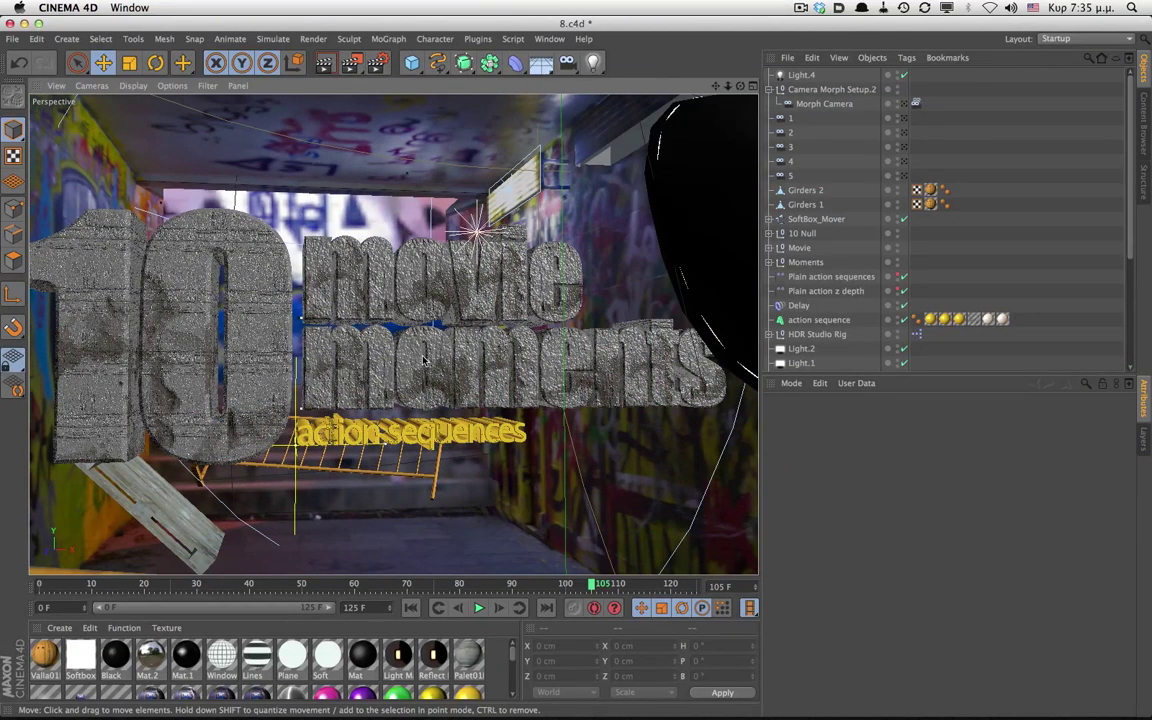
{"action": "left_click_drag", "start_coordinate": [396, 310], "coordinate": [514, 126], "text": "alt"}
{"action": "key", "text": "super+shift+z"}
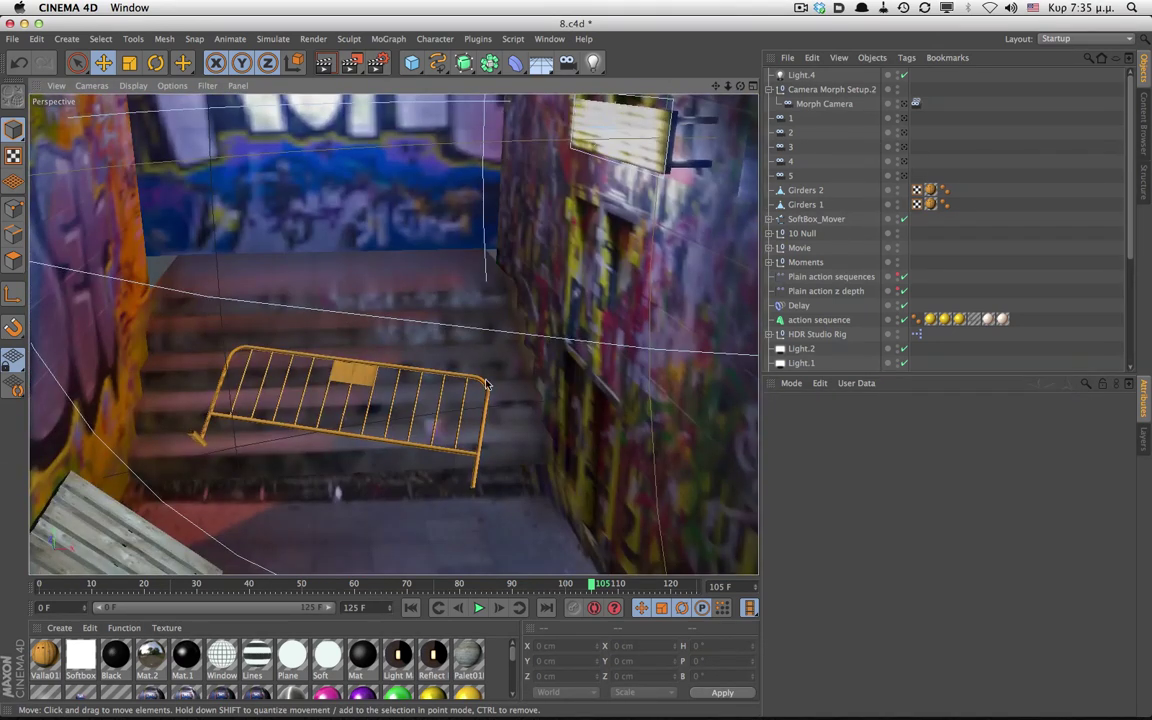
{"action": "left_click_drag", "start_coordinate": [412, 306], "coordinate": [439, 323], "text": "alt"}
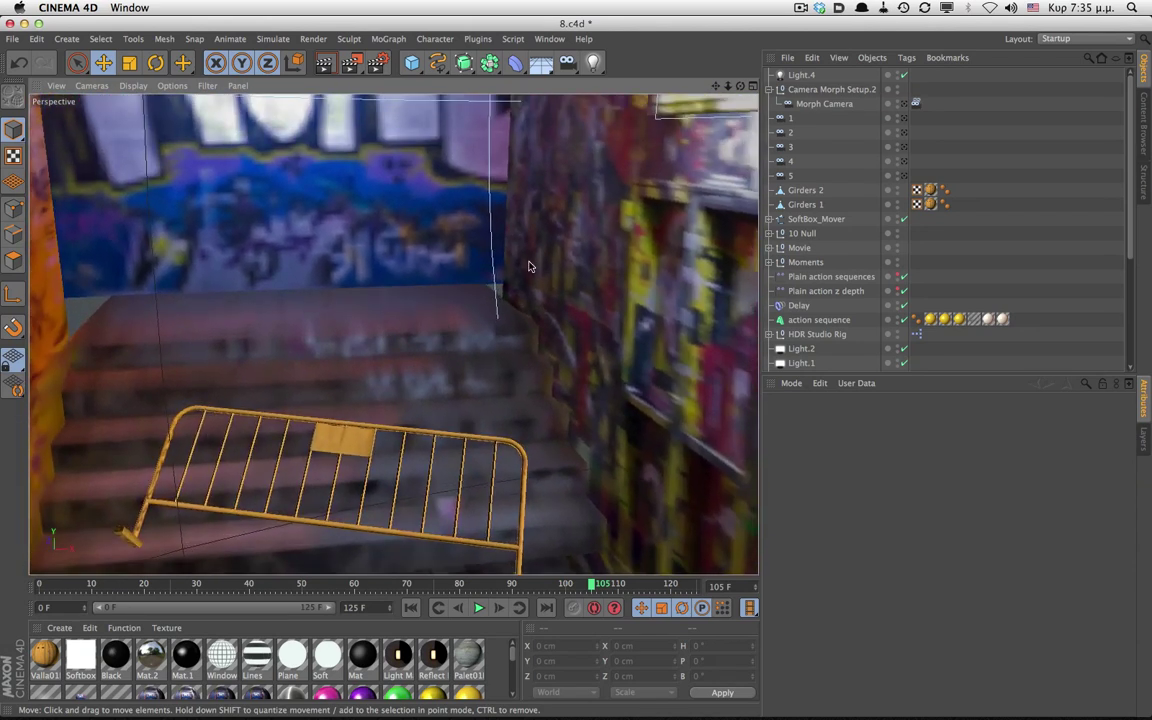
{"action": "right_click_drag", "start_coordinate": [531, 266], "coordinate": [424, 301], "text": "alt"}
{"action": "mouse_move", "coordinate": [424, 301]}
{"action": "left_mouse_down", "text": "alt"}
{"action": "mouse_move", "coordinate": [445, 304]}
{"action": "mouse_move", "coordinate": [424, 299]}
{"action": "left_mouse_up", "text": "alt"}
{"action": "middle_click_drag", "start_coordinate": [424, 314], "coordinate": [394, 334], "text": "alt"}
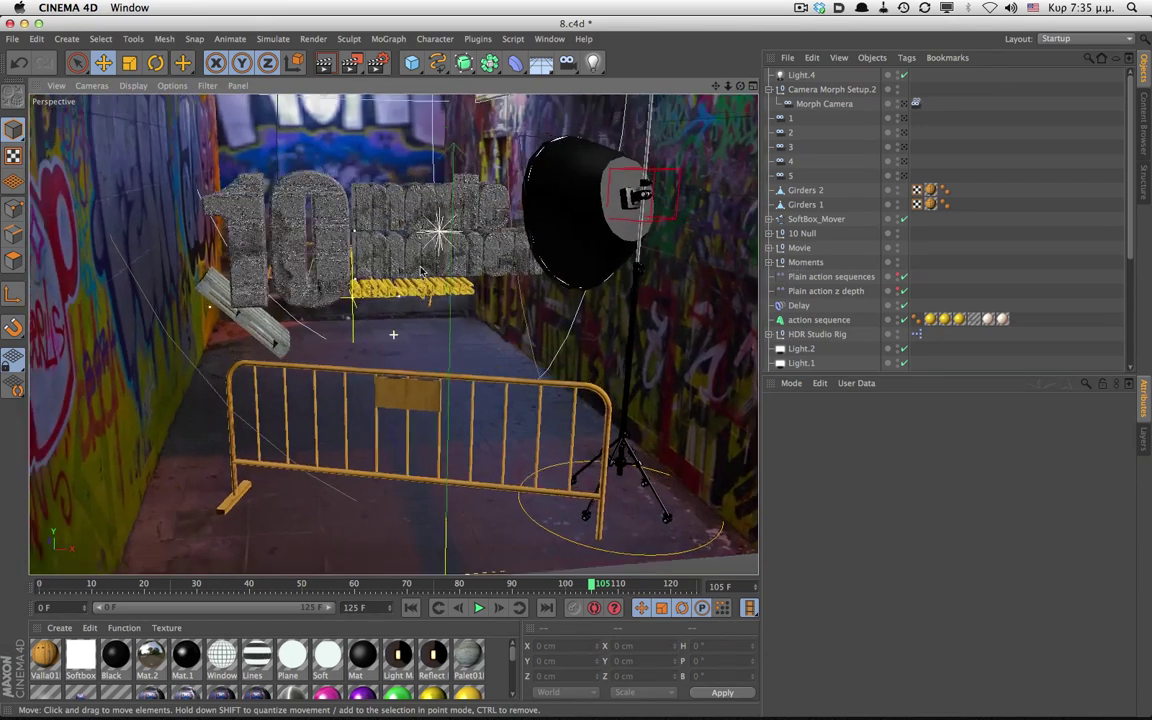
Try a new camera with a focal length of about 16.3 mm framing the title from a low angle, and delete it.
{"action": "left_click", "coordinate": [567, 63]}
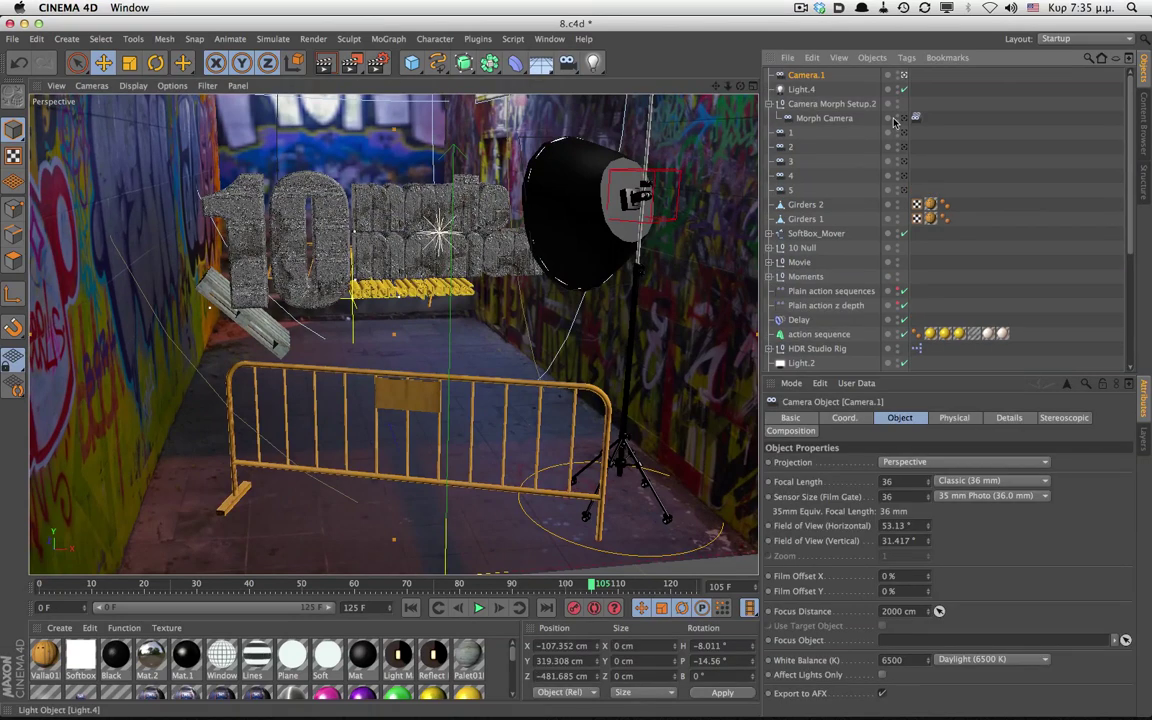
{"action": "left_click_drag", "start_coordinate": [929, 486], "coordinate": [929, 535]}
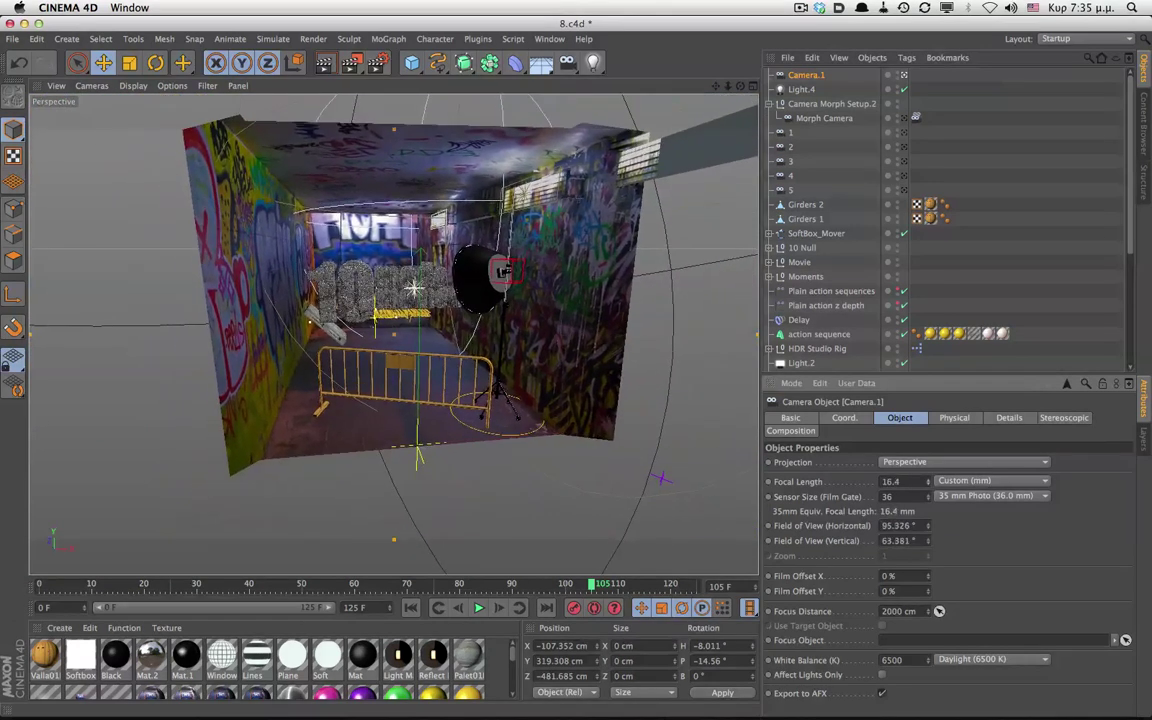
{"action": "right_click_drag", "start_coordinate": [383, 325], "coordinate": [414, 327], "text": "alt"}
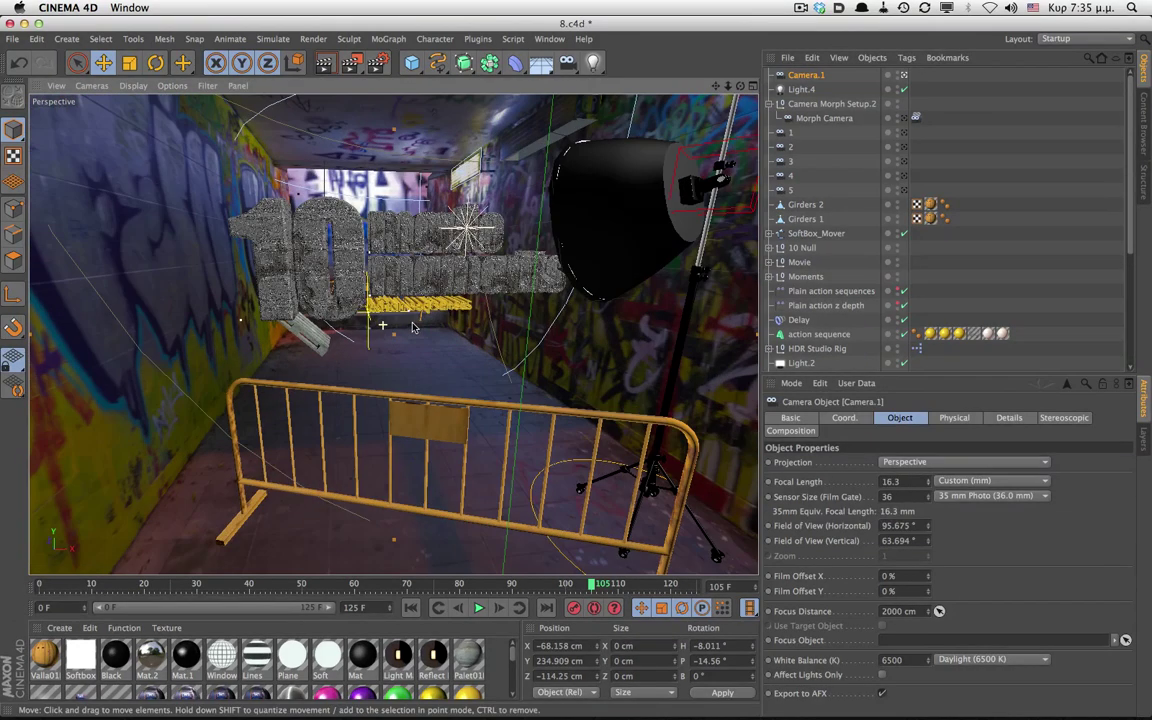
{"action": "left_click_drag", "start_coordinate": [410, 281], "coordinate": [355, 367], "text": "alt"}
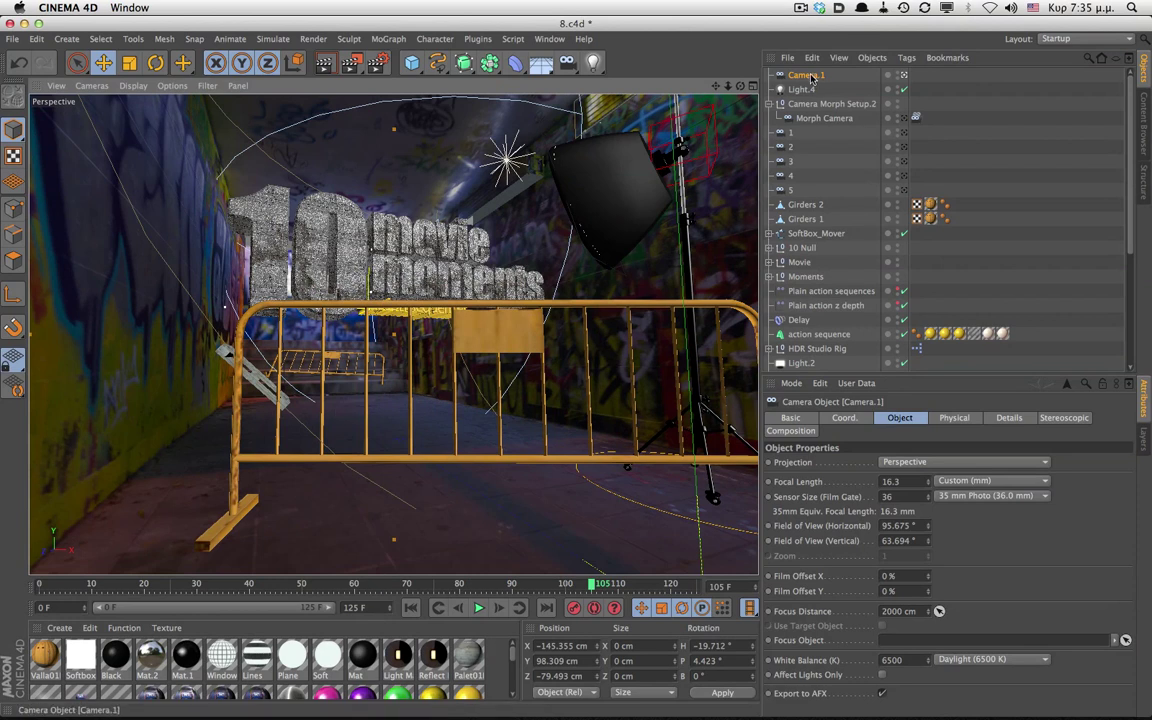
{"action": "key", "text": "Delete"}
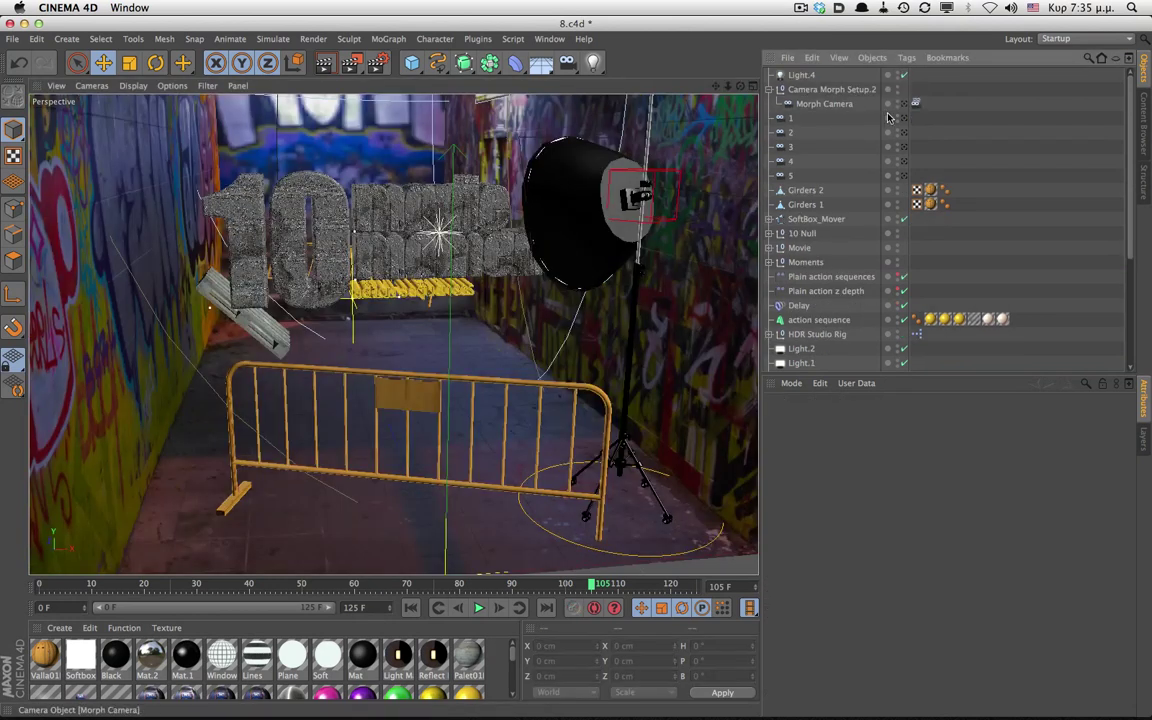
Look through cameras 1 to 5 in sequence to examine each framing of the tunnel and title.
{"action": "left_click", "coordinate": [904, 118]}
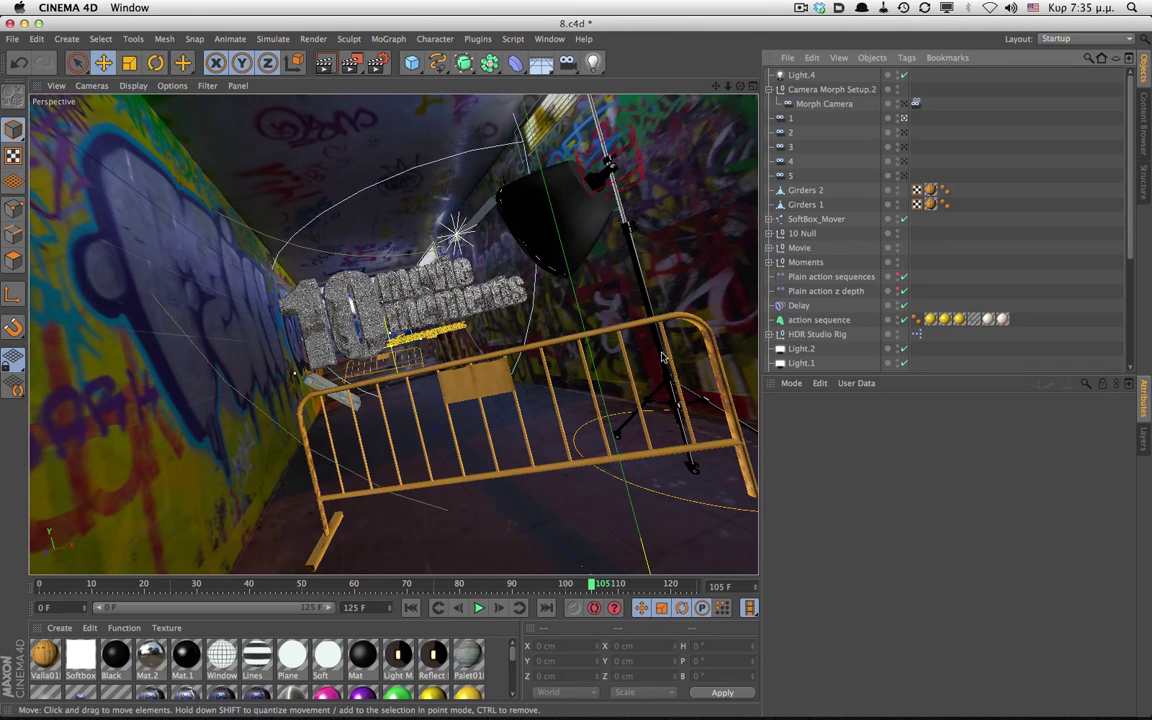
{"action": "left_click", "coordinate": [904, 133]}
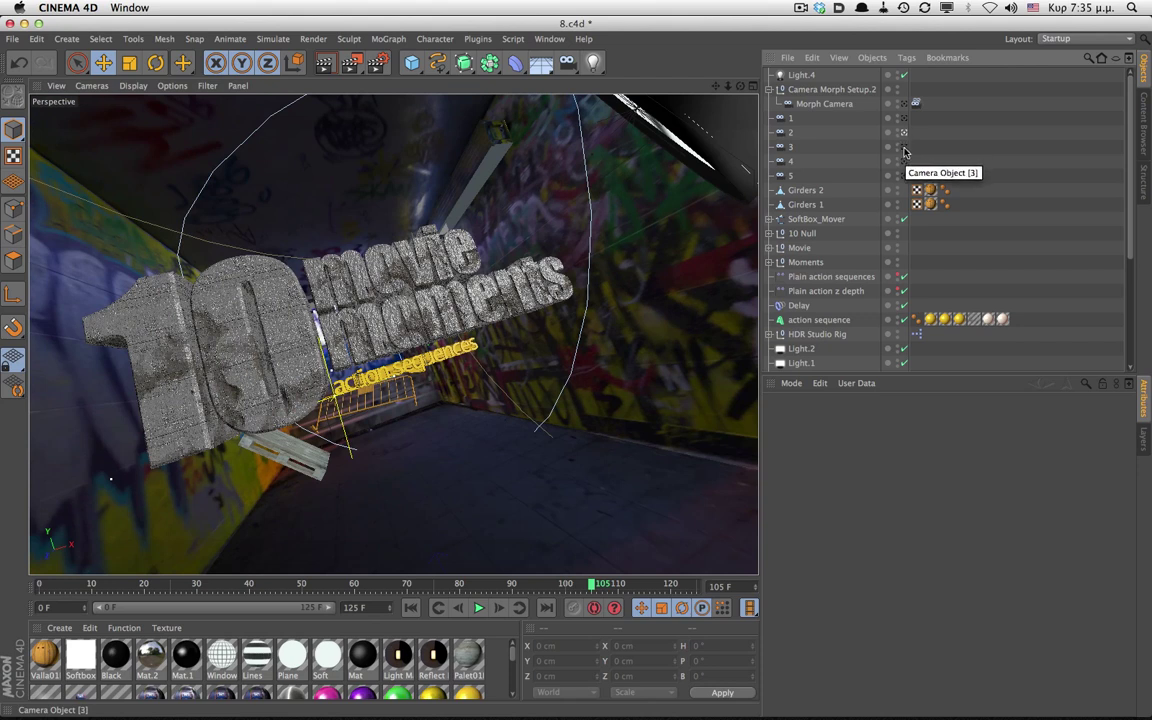
{"action": "left_click", "coordinate": [904, 148]}
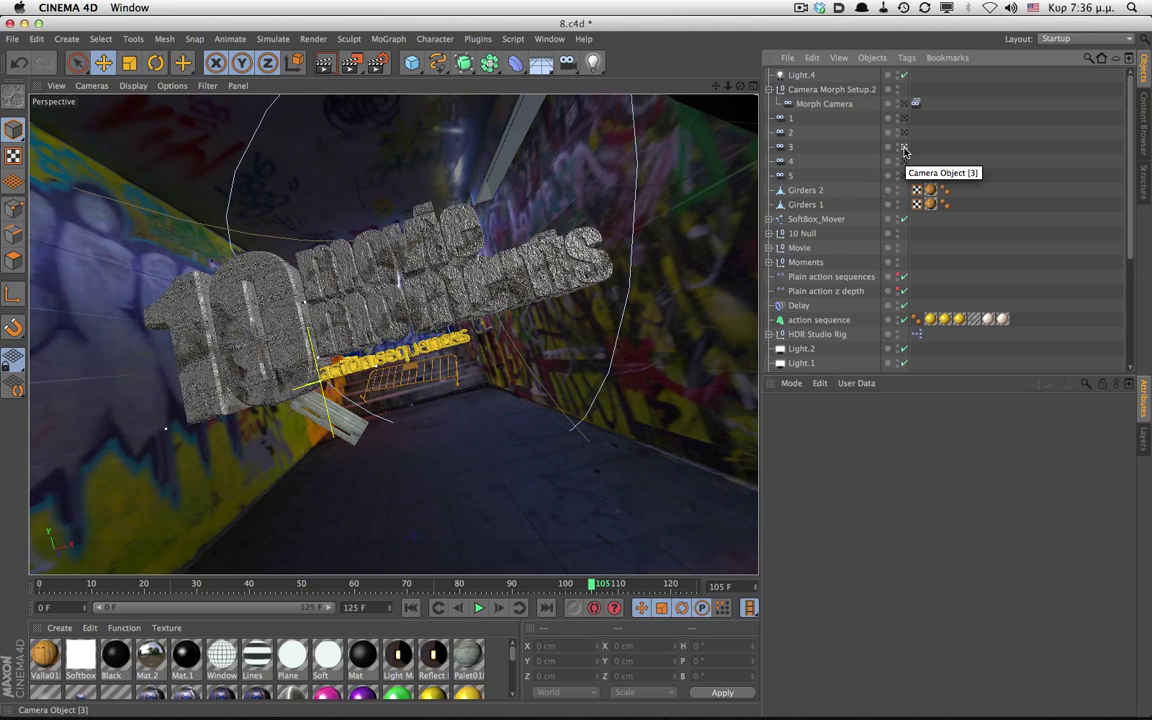
{"action": "left_click", "coordinate": [904, 161]}
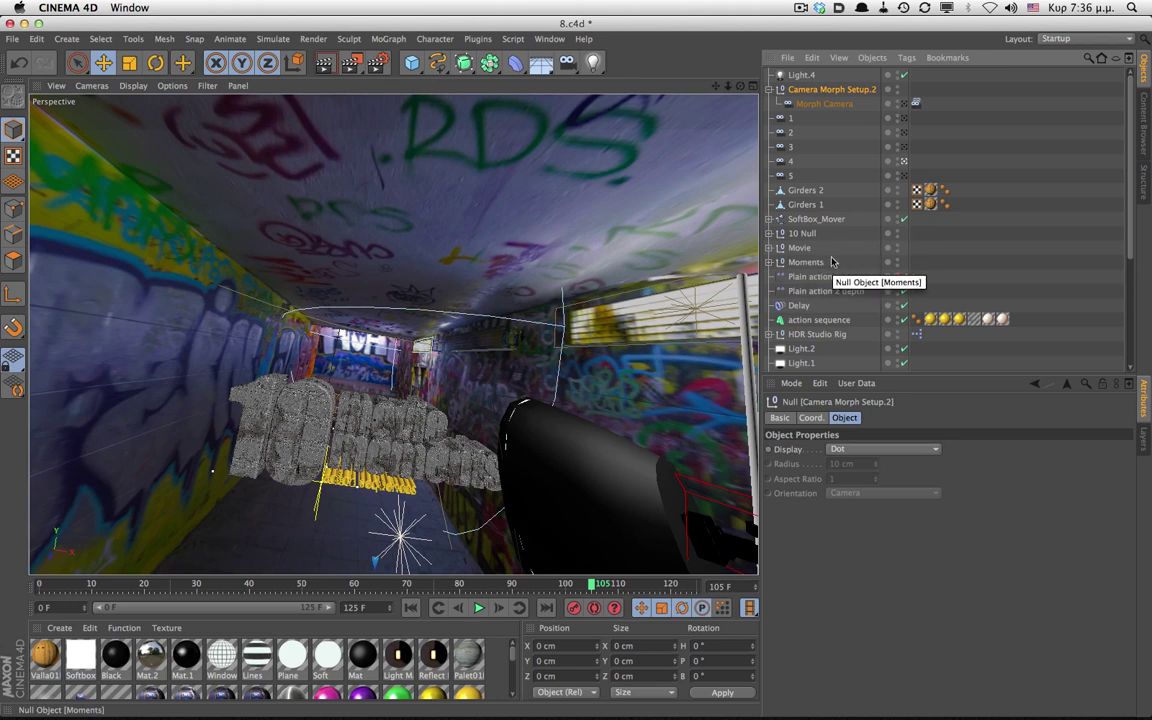
{"action": "left_click", "coordinate": [903, 176]}
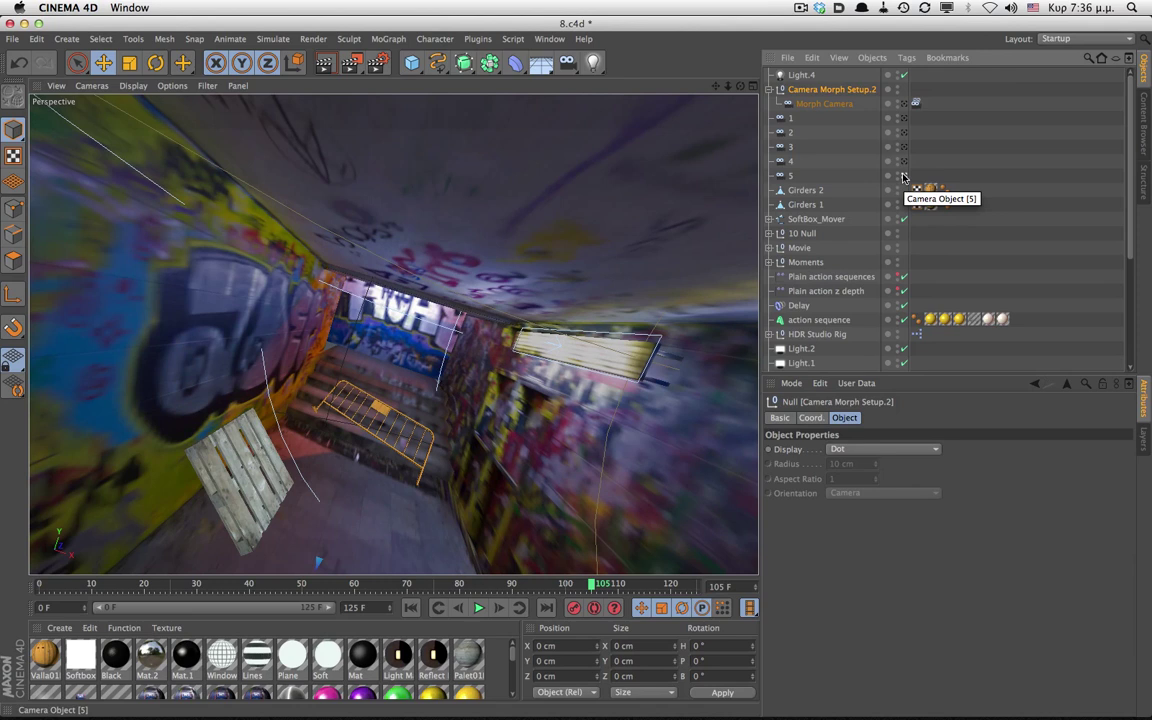
Create a Camera Morph from cameras 1 to 5, keeping camera 5 last in its source list.
{"action": "left_click", "coordinate": [802, 127]}
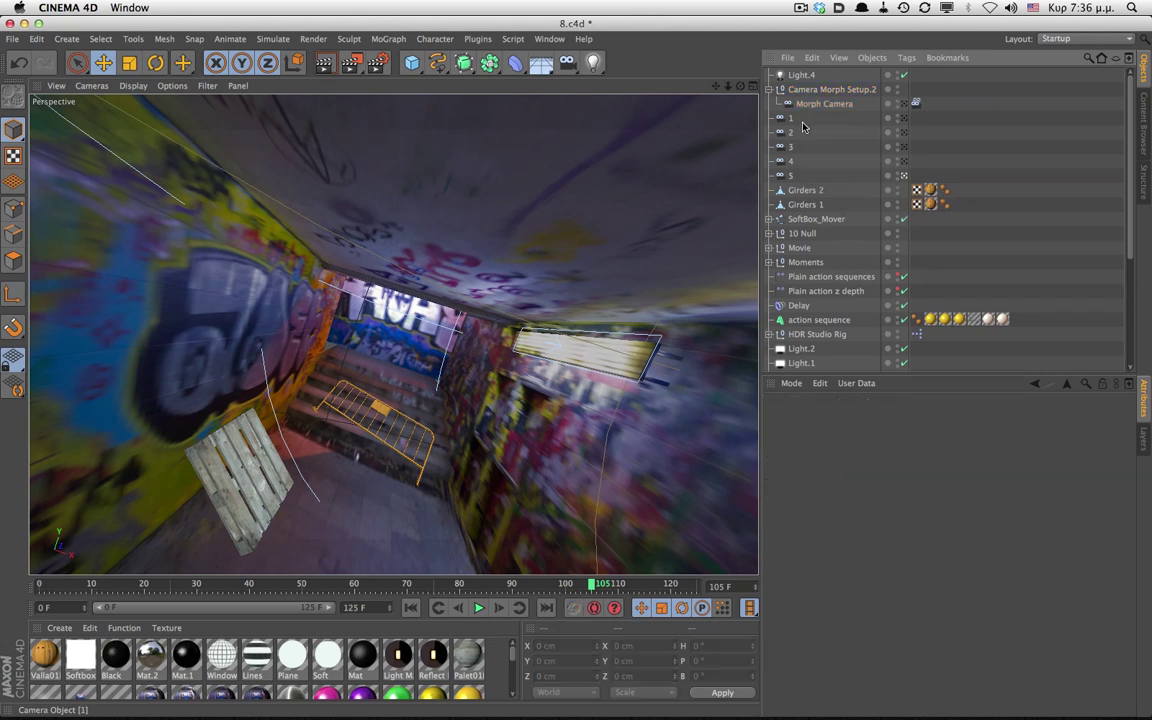
{"action": "left_click_drag", "start_coordinate": [789, 120], "coordinate": [791, 180]}
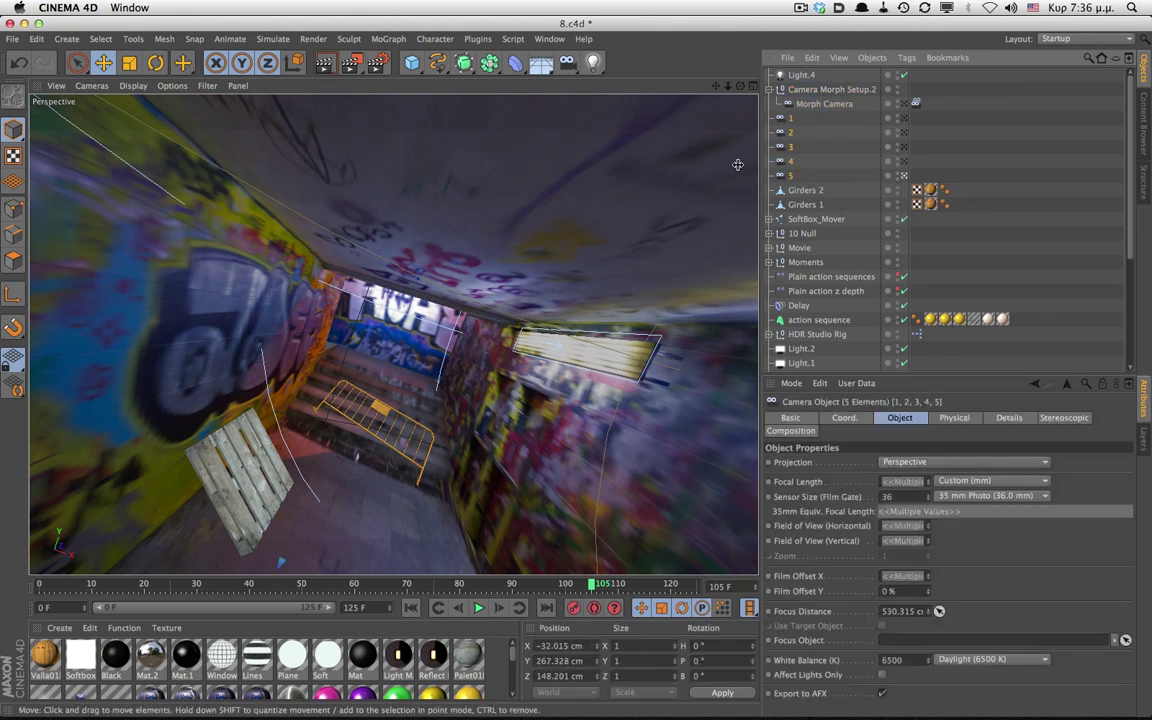
{"action": "left_click", "coordinate": [100, 38]}
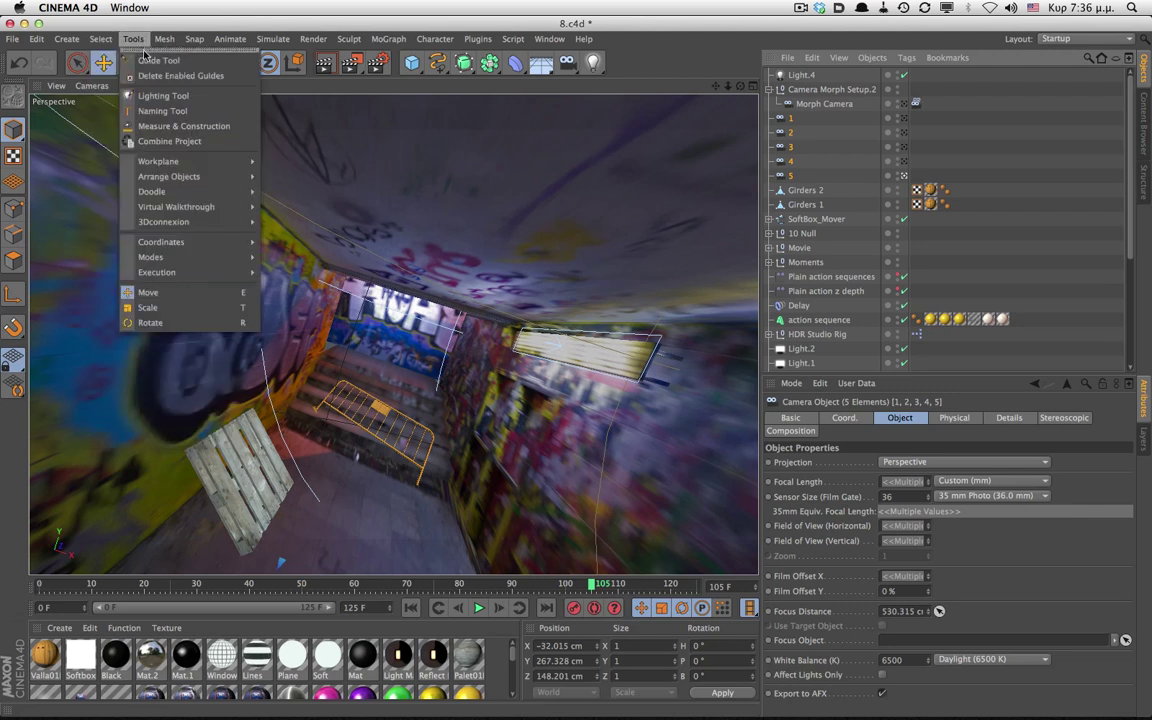
{"action": "left_click", "coordinate": [180, 75]}
{"action": "left_click", "coordinate": [67, 38]}
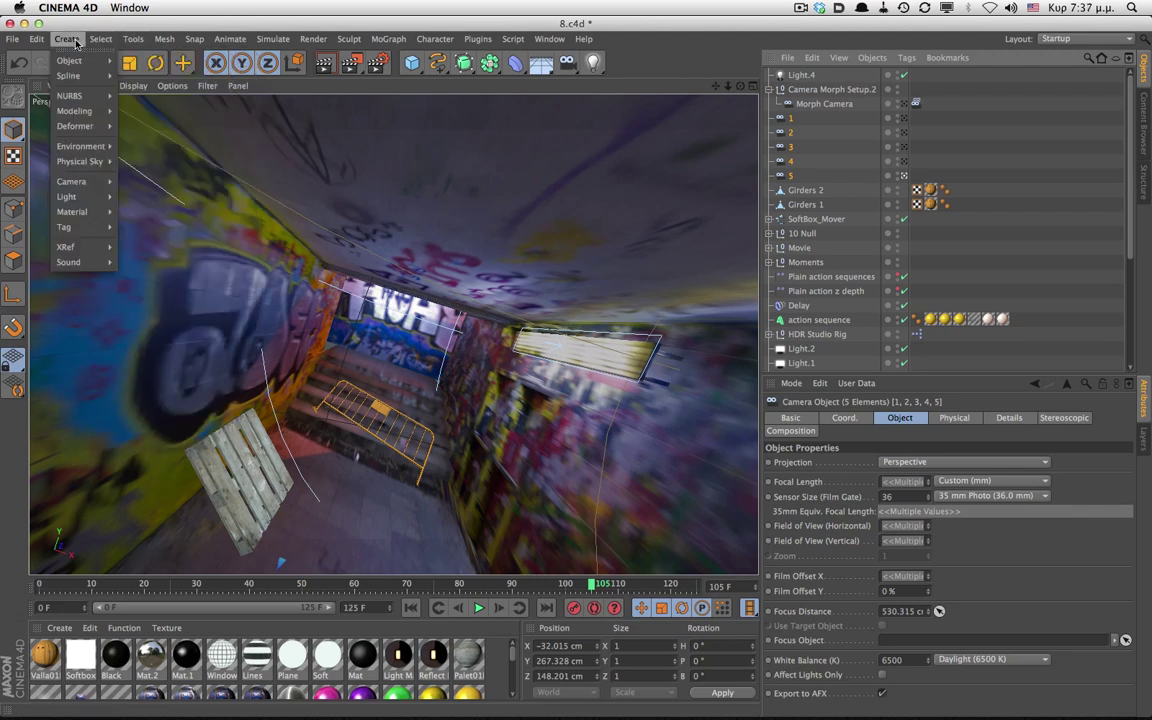
{"action": "mouse_move", "coordinate": [85, 181]}
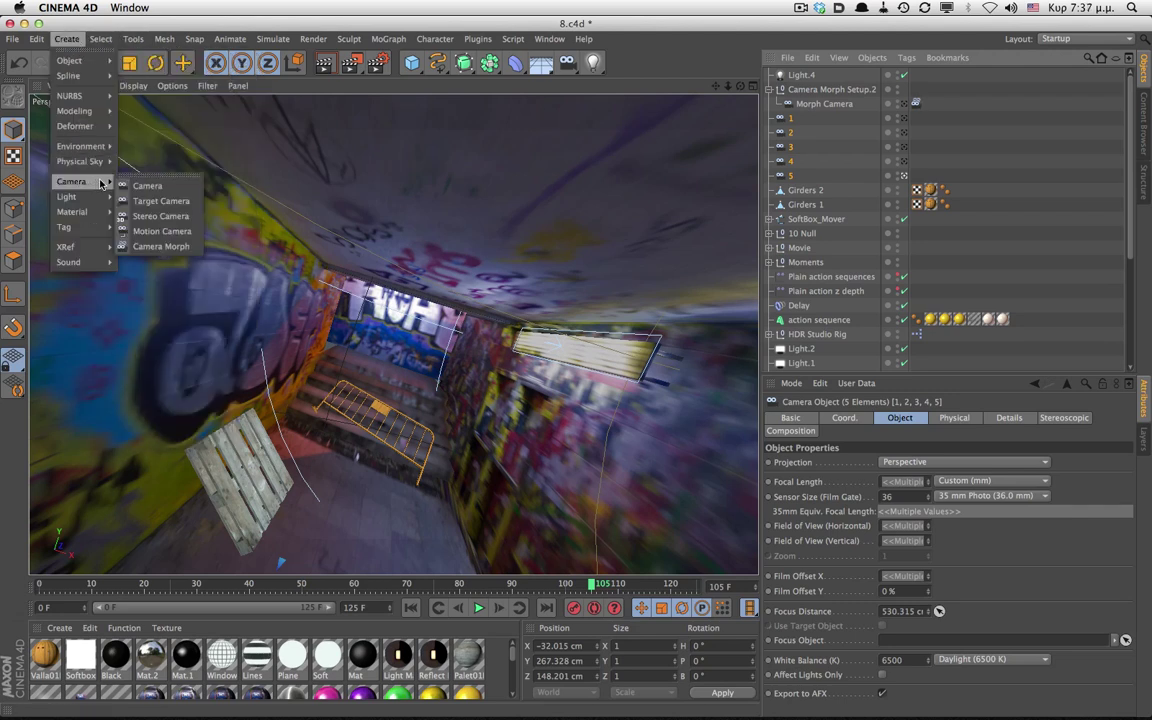
{"action": "left_click", "coordinate": [161, 246]}
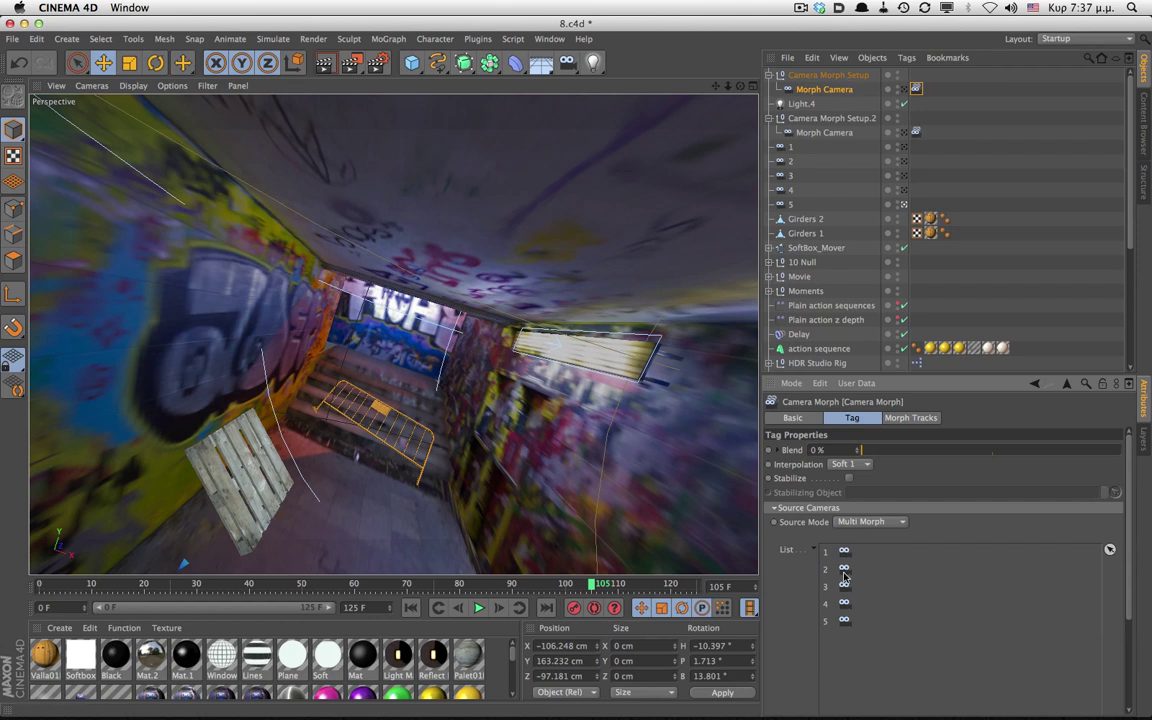
{"action": "mouse_move", "coordinate": [845, 626]}
{"action": "left_mouse_down"}
{"action": "mouse_move", "coordinate": [844, 578]}
{"action": "mouse_move", "coordinate": [843, 627]}
{"action": "left_mouse_up"}
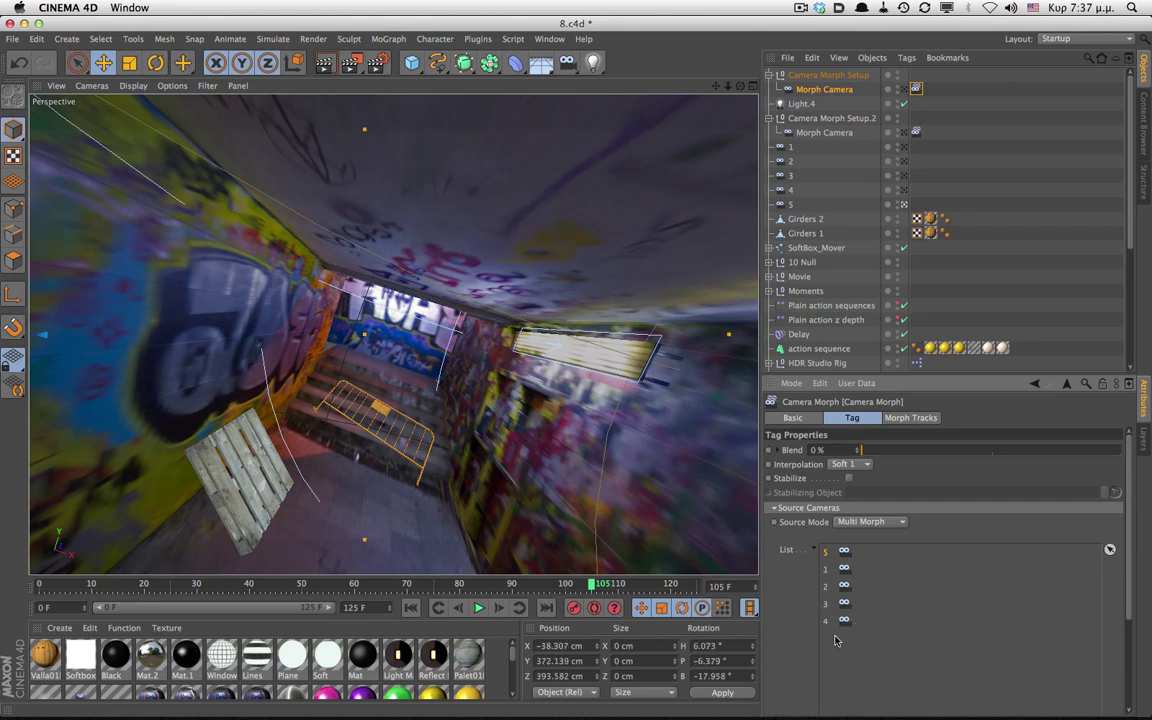
{"action": "left_click_drag", "start_coordinate": [843, 556], "coordinate": [862, 627]}
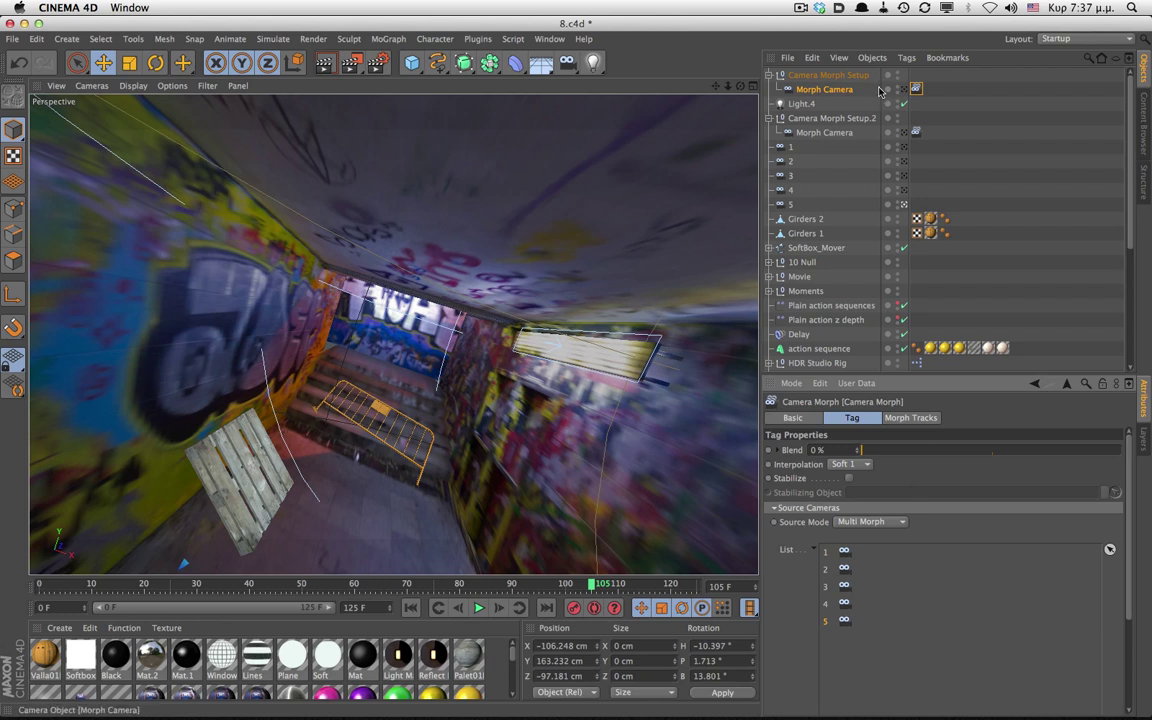
Look through the new Morph Camera and test its Camera Morph Blend, ending back at 0%.
{"action": "left_click", "coordinate": [842, 92]}
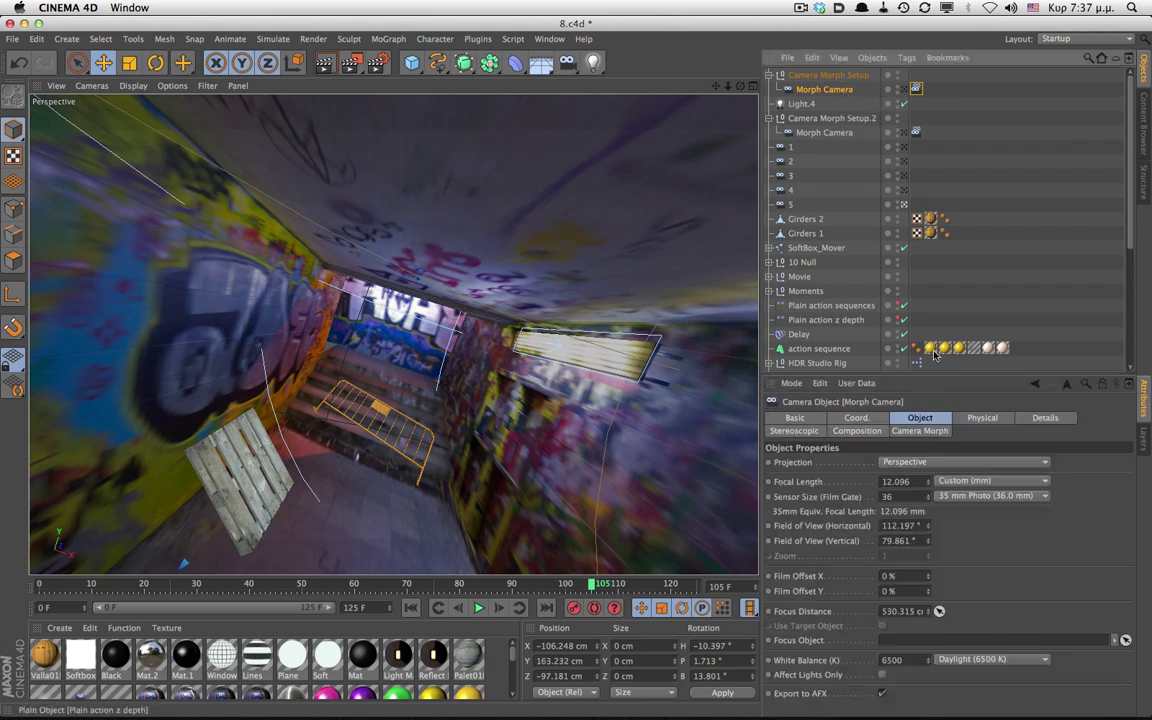
{"action": "left_click", "coordinate": [920, 431]}
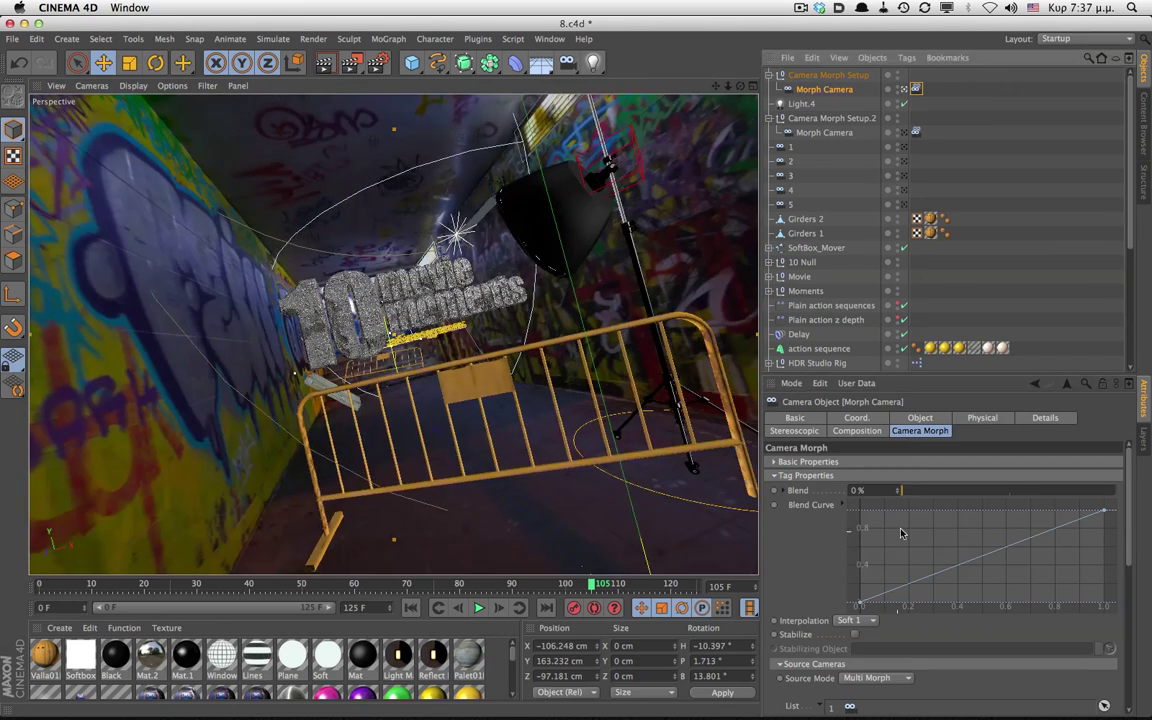
{"action": "left_click_drag", "start_coordinate": [899, 490], "coordinate": [876, 502]}
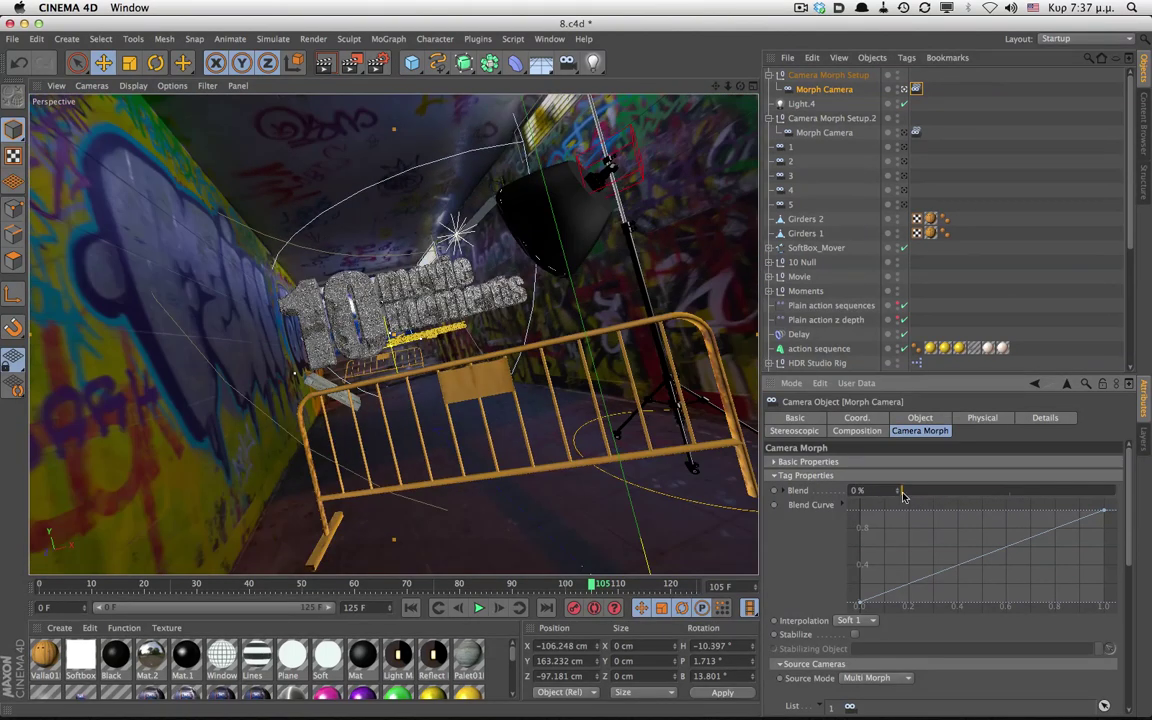
Play the scene from frame 0 through the Morph Camera of Camera Morph Setup.2.
{"action": "left_click_drag", "start_coordinate": [593, 583], "coordinate": [40, 583]}
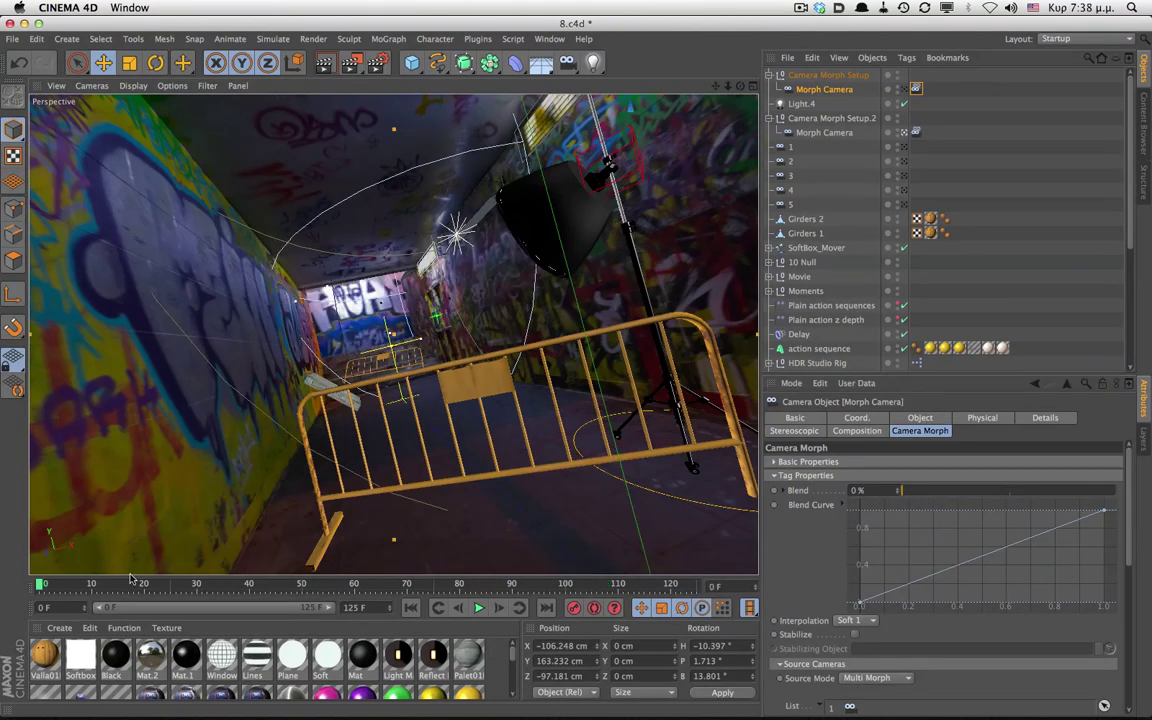
{"action": "left_click", "coordinate": [479, 609]}
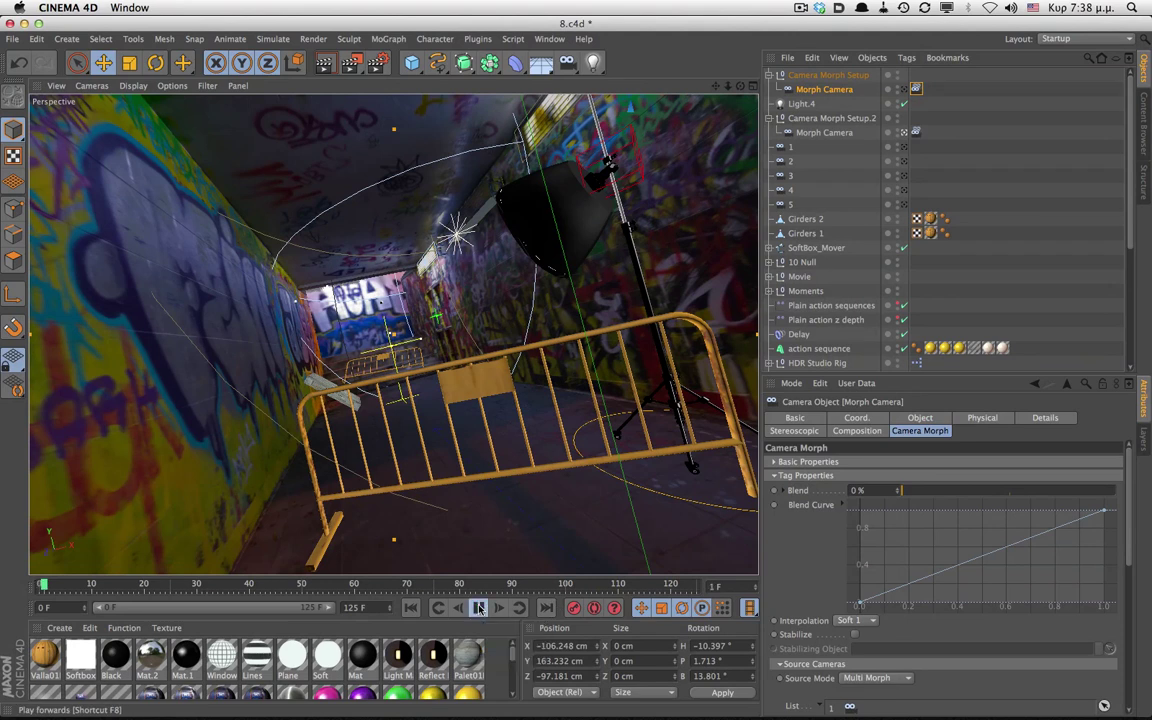